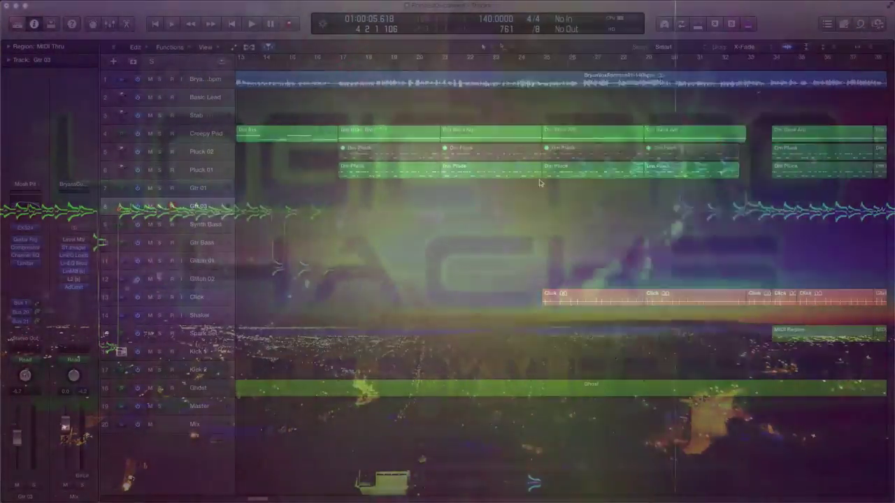
# - Examine the whole Fortress3-convert arrangement from the opening bars through the later sections and back to the start
pyautogui.hscroll(-10, 539, 183)
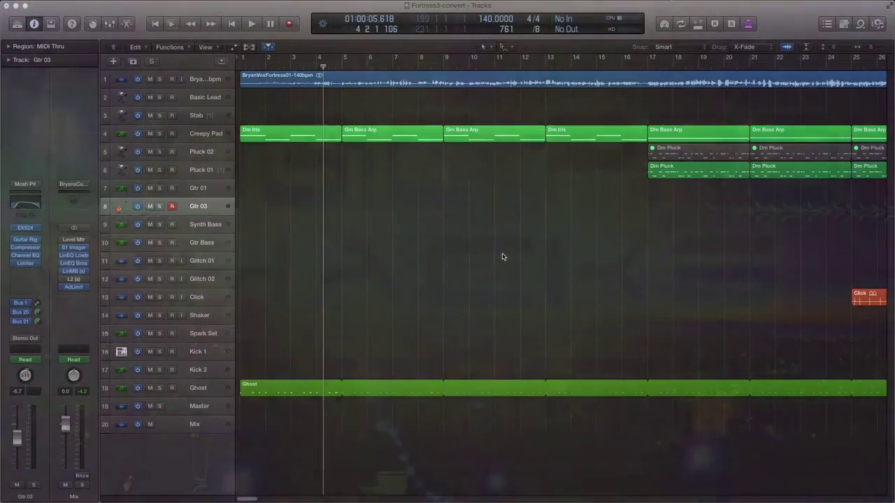
pyautogui.hscroll(8, 513, 259)
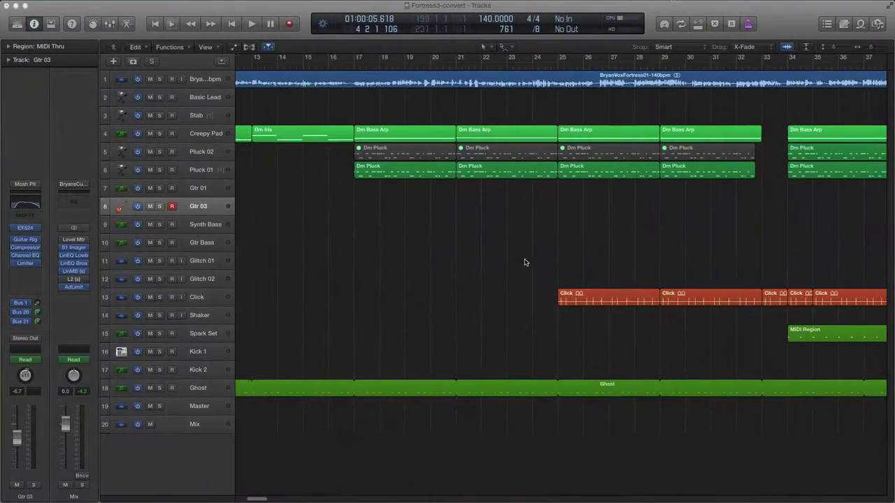
pyautogui.hscroll(20, 526, 262)
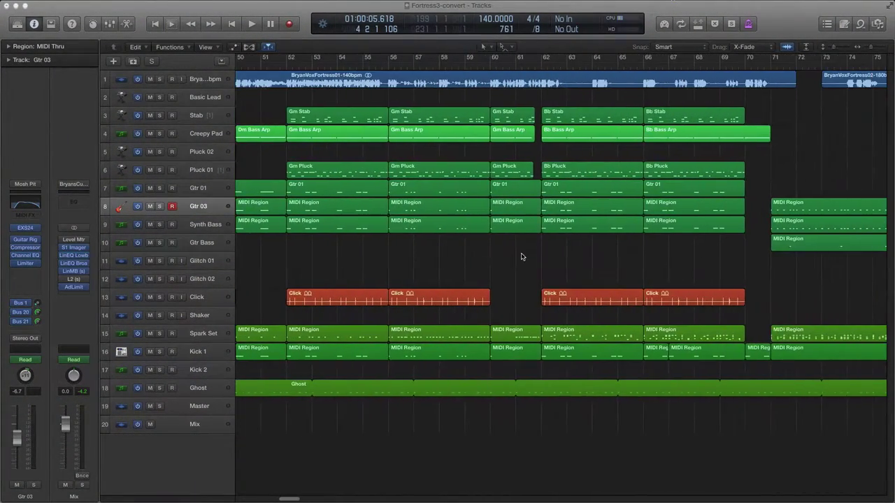
pyautogui.hscroll(20, 523, 259)
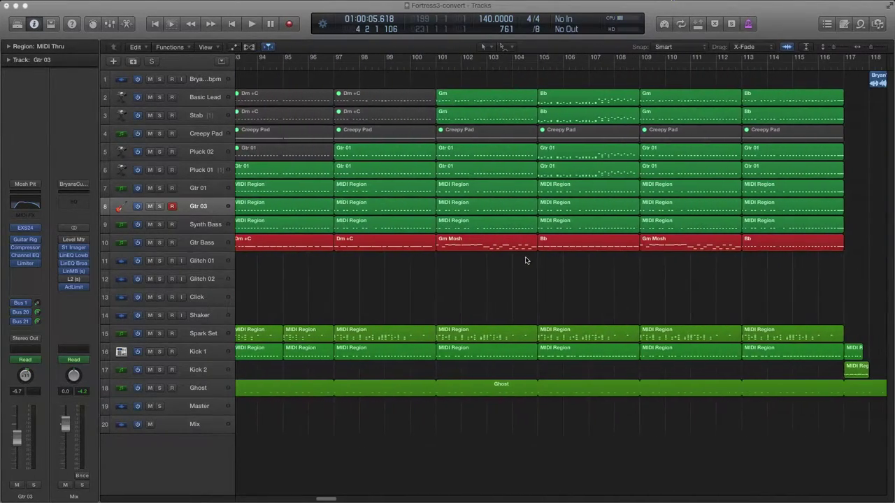
pyautogui.hscroll(20, 525, 261)
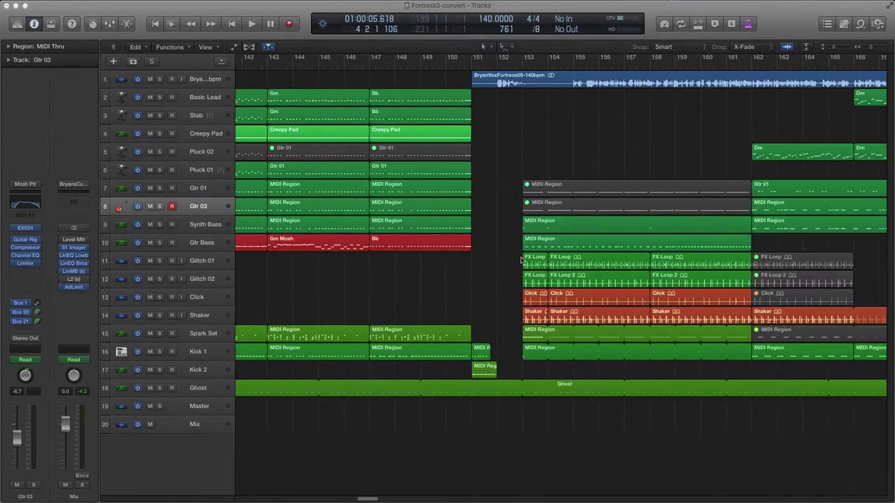
pyautogui.hscroll(20, 523, 261)
pyautogui.hscroll(20, 524, 264)
pyautogui.hscroll(5, 529, 265)
pyautogui.hscroll(-20, 528, 264)
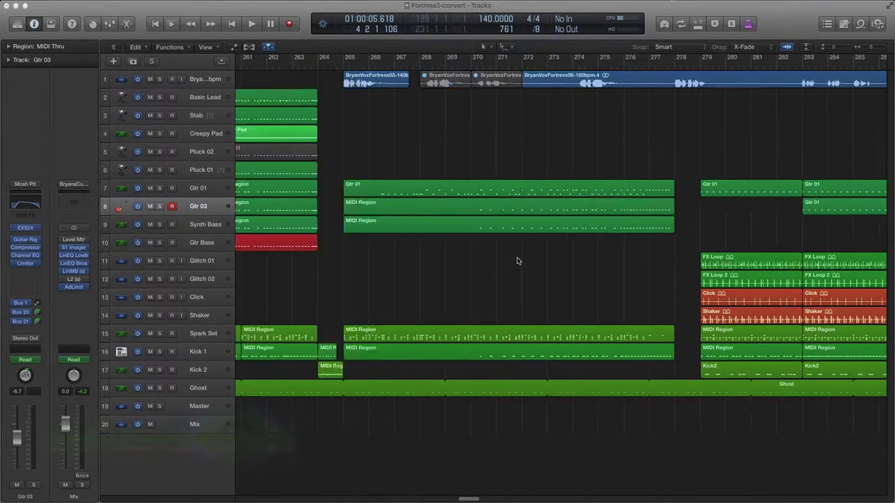
pyautogui.hscroll(-20, 515, 258)
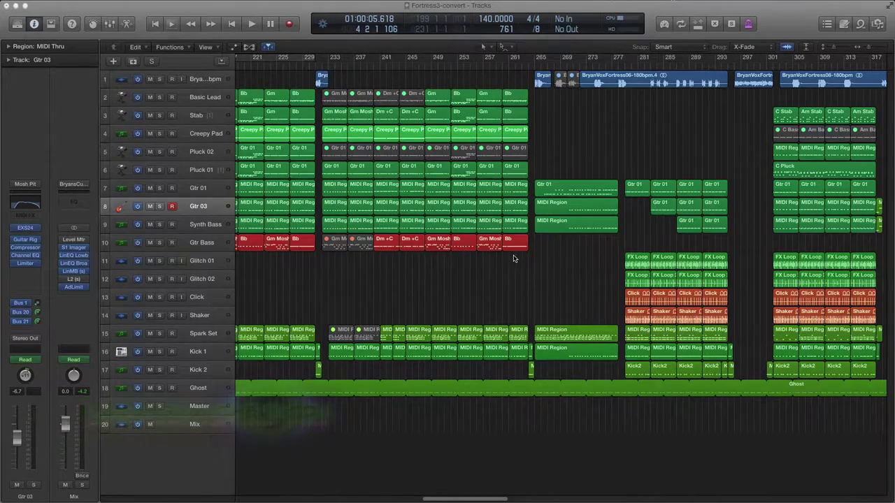
pyautogui.hscroll(-20, 517, 257)
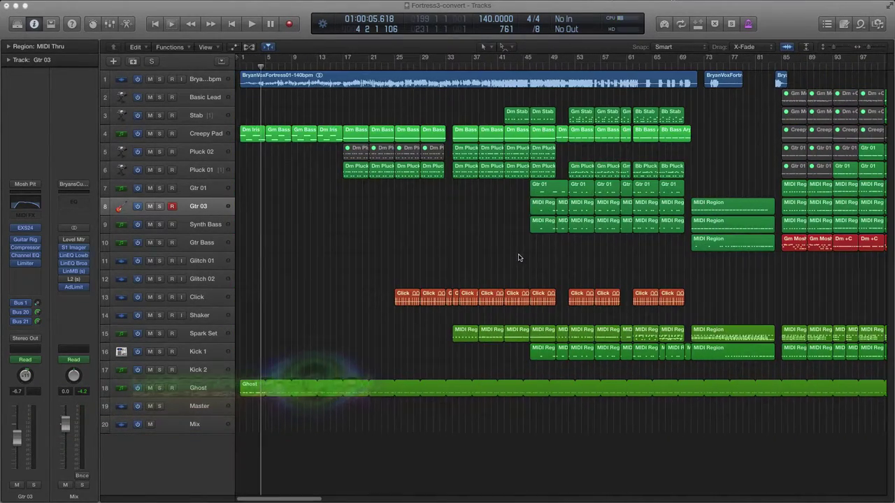
pyautogui.press('super+Down')
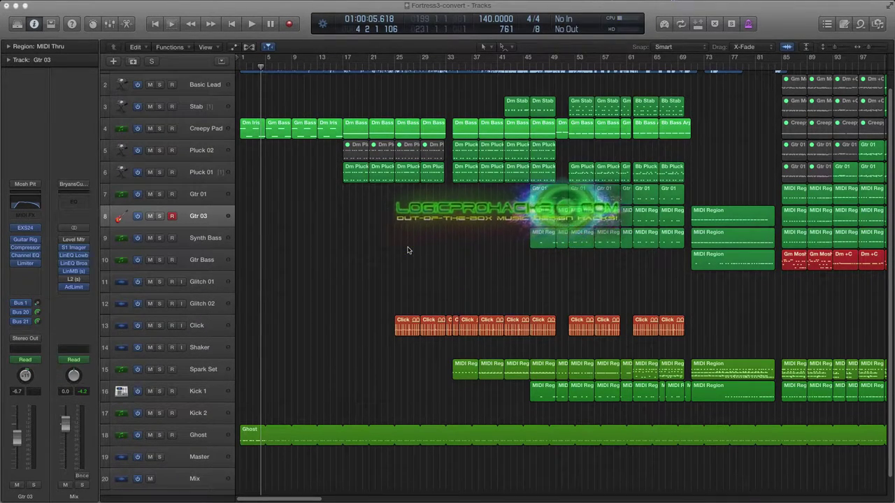
pyautogui.scroll(-1, 384, 243)
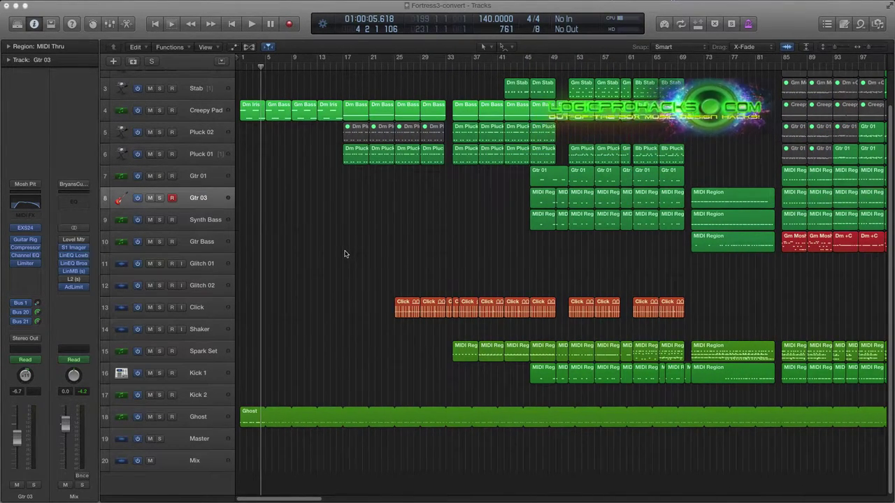
pyautogui.press('super+Left')
pyautogui.scroll(2, 349, 255)
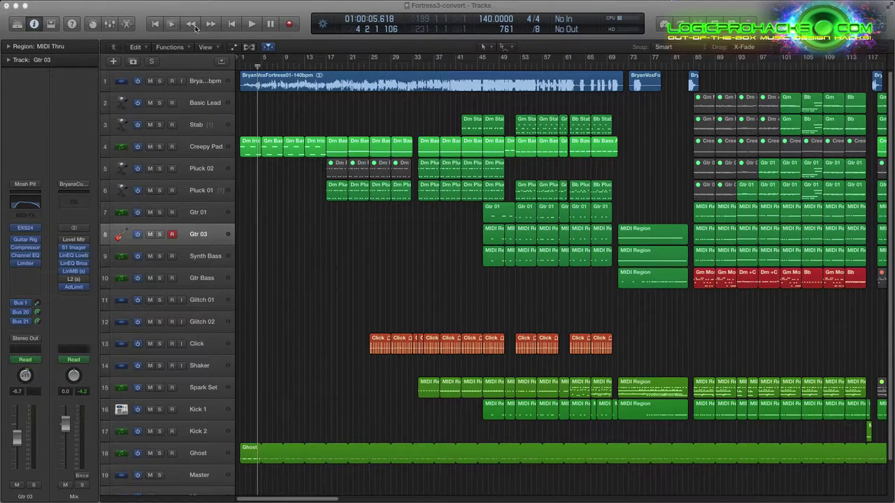
# - Solo the 140 bpm vocal track at the head of the track list and play it from bar 1
pyautogui.click(160, 81)
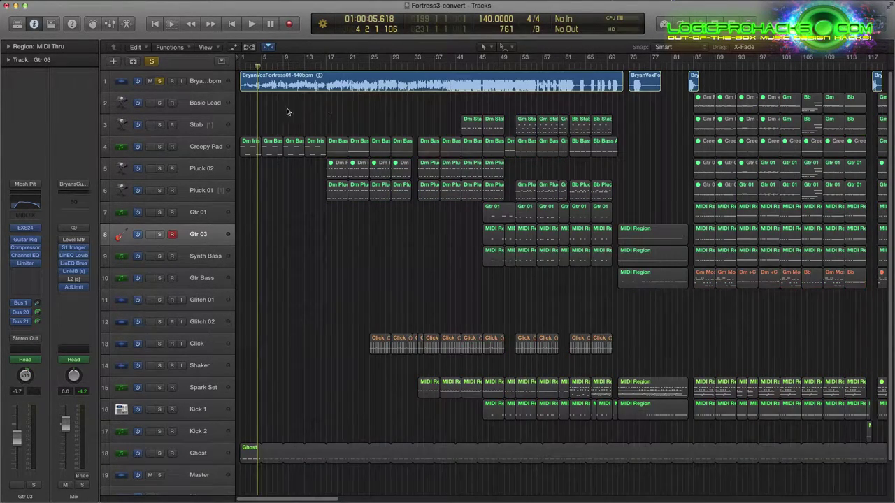
pyautogui.press('super+Right')
pyautogui.press('super+Right')
pyautogui.click(243, 68)
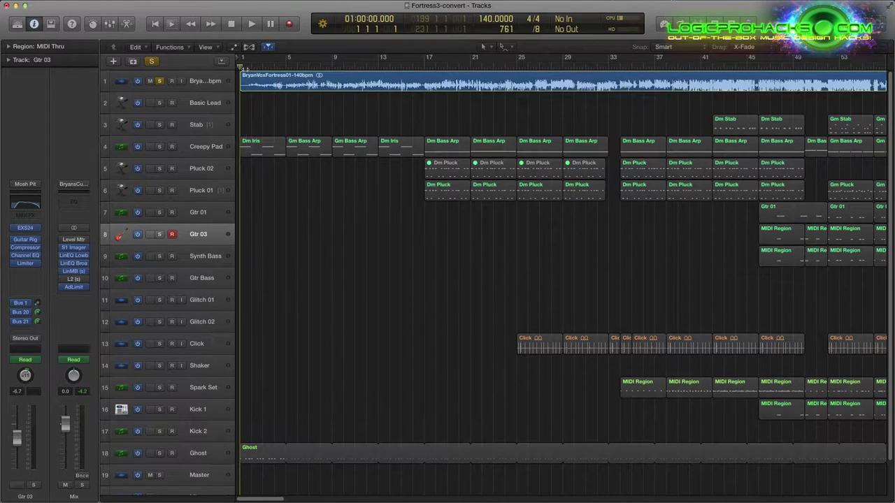
pyautogui.press('space')
pyautogui.press('super+Down')
pyautogui.press('super+Down')
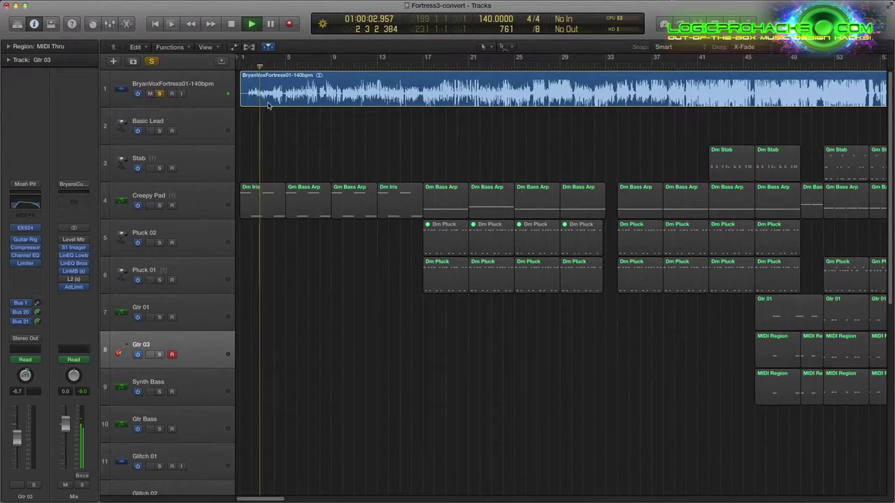
pyautogui.press('super+Right')
pyautogui.press('super+Right')
pyautogui.hscroll(-1, 272, 106)
pyautogui.scroll(-1, 272, 104)
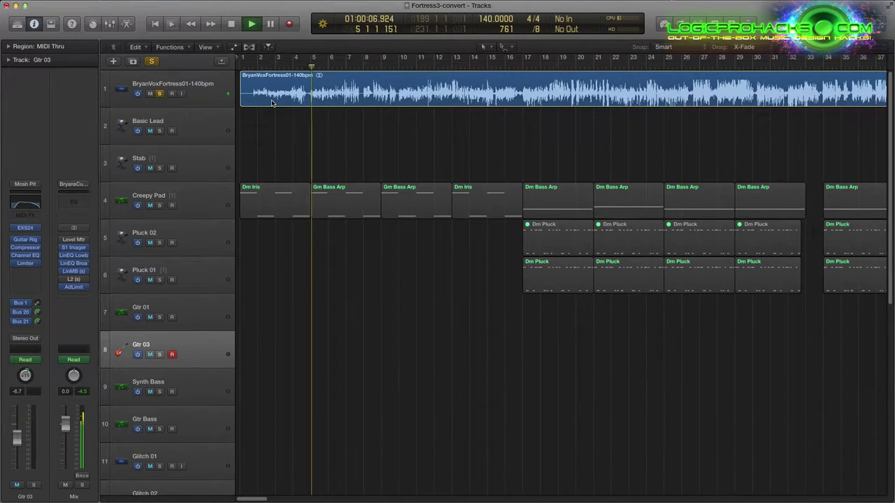
pyautogui.scroll(3, 273, 103)
pyautogui.scroll(-1, 272, 103)
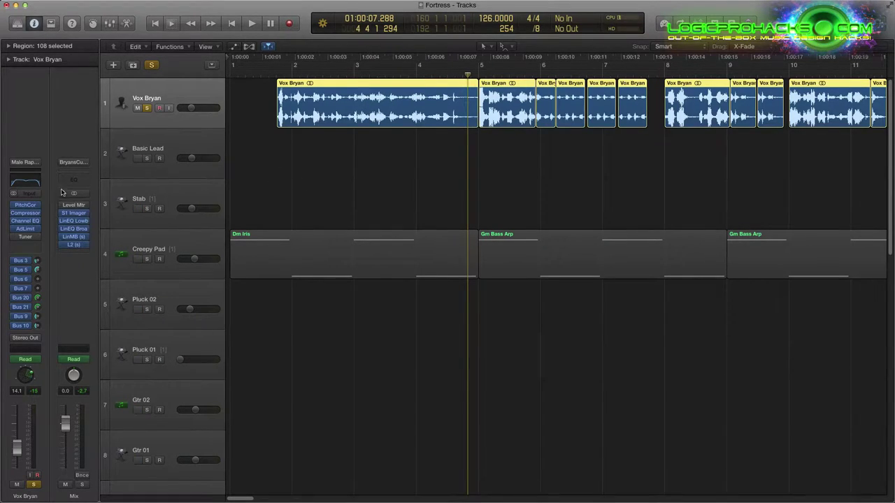
# - Bypass the AdLimit, Channel EQ and Compressor plug-ins on the soloed vocal track in the Fortress project
pyautogui.moveTo(39, 207)
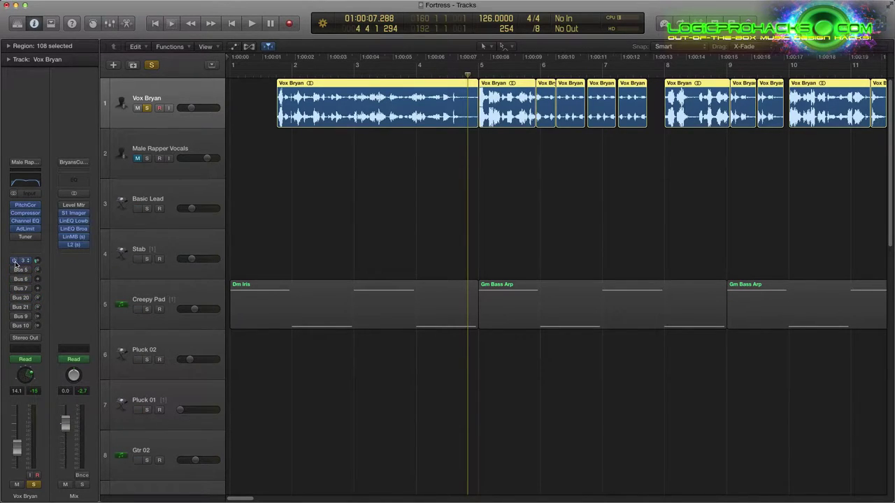
pyautogui.click(15, 230)
pyautogui.click(14, 221)
pyautogui.click(14, 213)
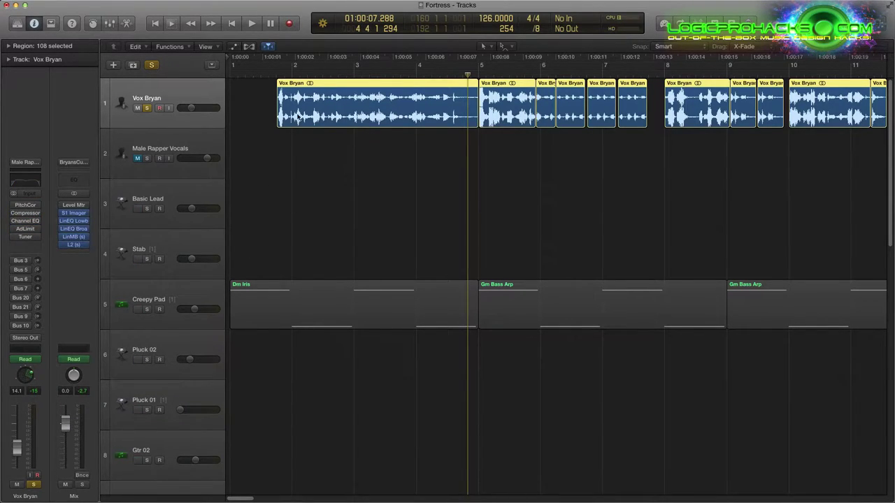
# - Play the unprocessed vocal from just before its first region and stop playback near the end of bar 7
pyautogui.click(269, 72)
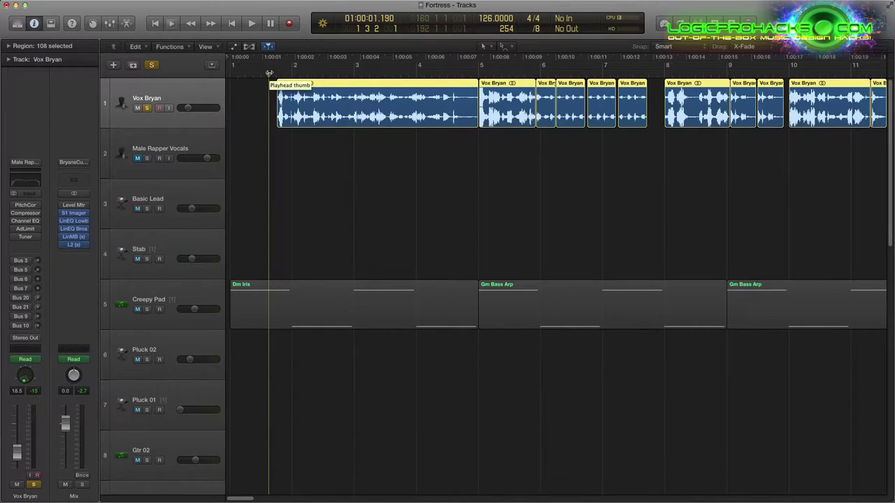
pyautogui.press('space')
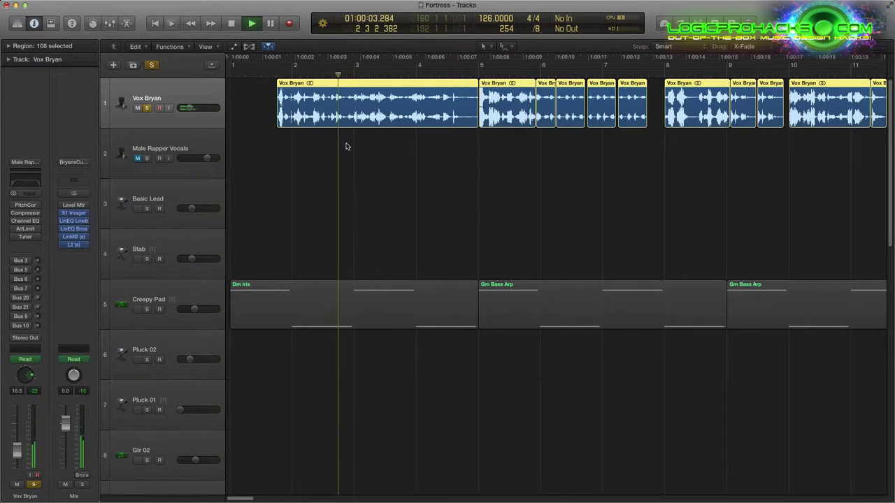
pyautogui.press('super+Right')
pyautogui.press('super+Right')
pyautogui.press('super+Right')
pyautogui.press('super+Right')
pyautogui.press('super+Left')
pyautogui.press('super+Left')
pyautogui.press('super+Left')
pyautogui.press('super+Left')
pyautogui.press('super+Left')
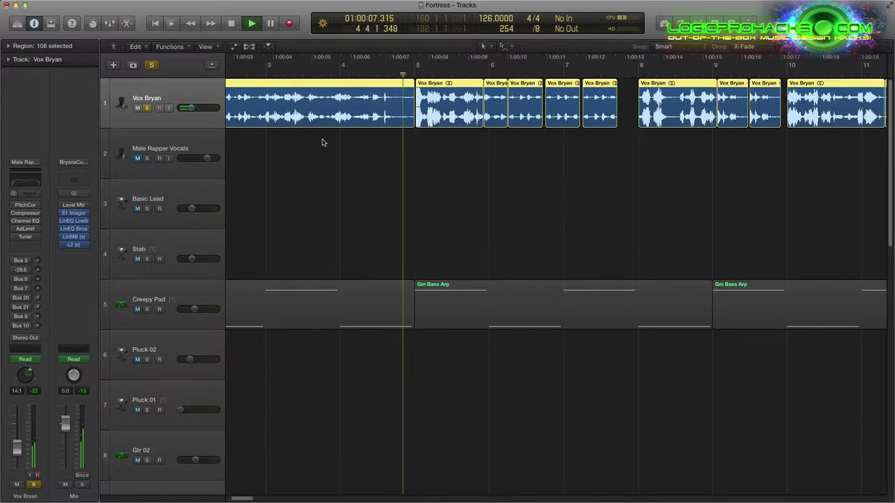
pyautogui.scroll(-2, 323, 143)
pyautogui.scroll(1, 325, 144)
pyautogui.scroll(-1, 326, 144)
pyautogui.scroll(-2, 332, 145)
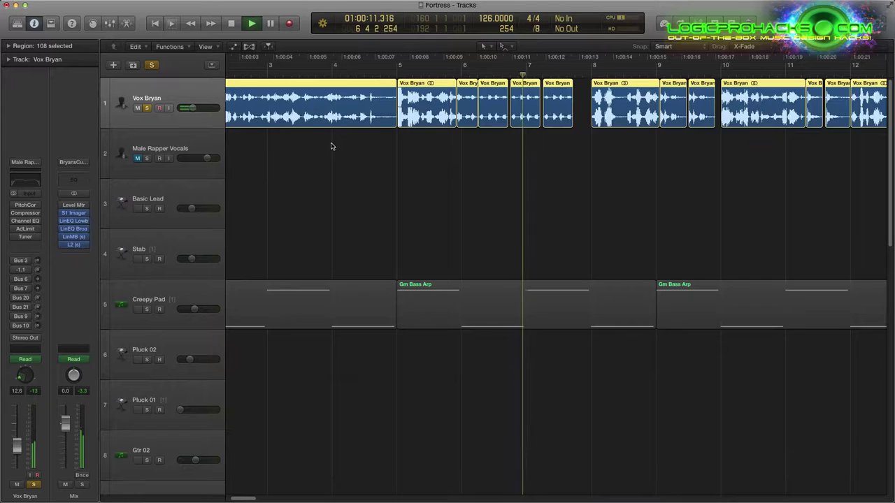
pyautogui.press('space')
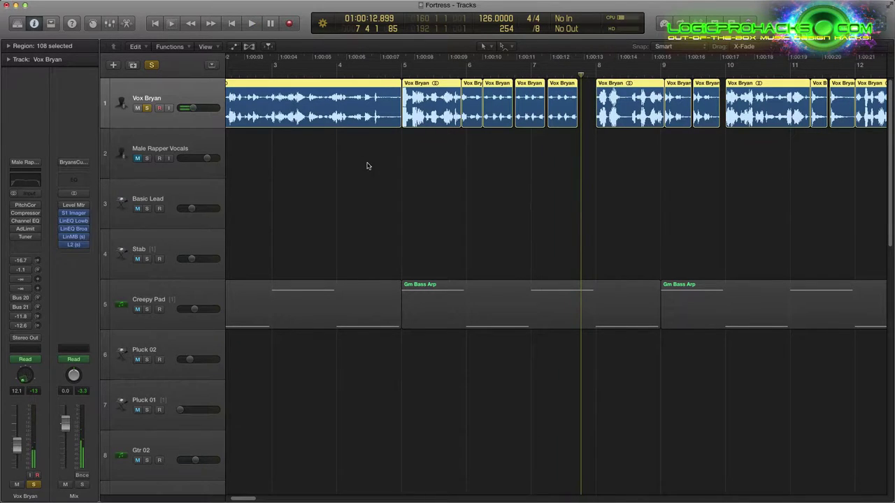
pyautogui.hscroll(-3, 396, 178)
pyautogui.hscroll(-2, 394, 178)
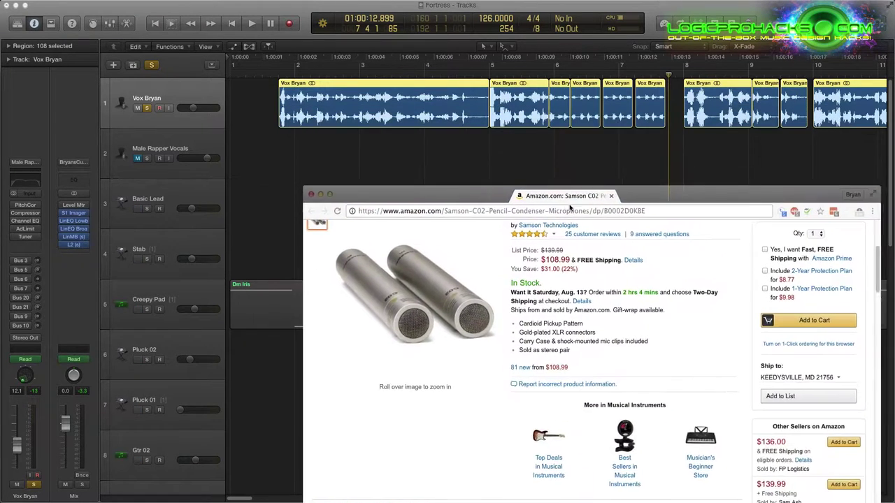
# - Switch to the browser and examine the Samson C02 Pencil Condenser Microphones product page on Amazon
pyautogui.moveTo(569, 208); pyautogui.dragTo(621, 166)
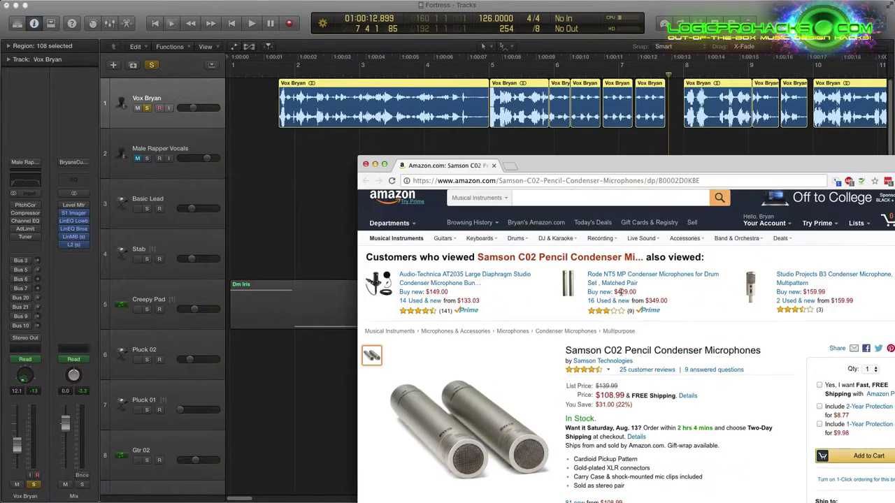
pyautogui.scroll(-1, 619, 286)
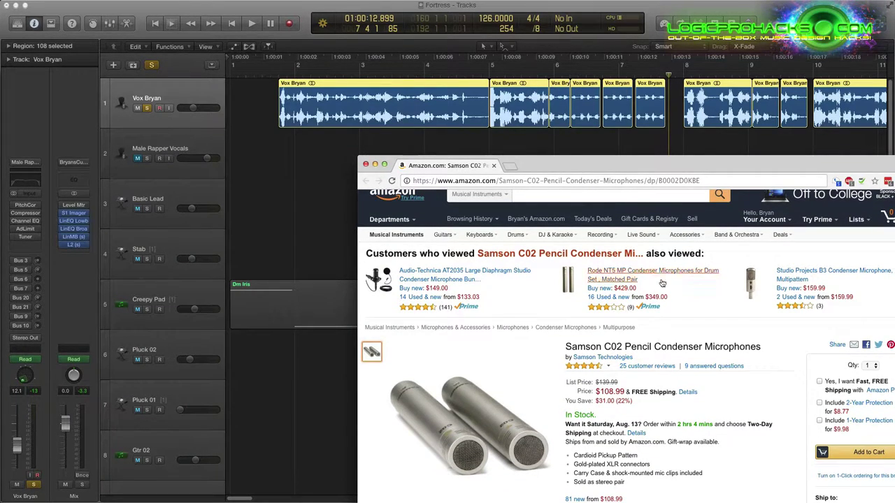
pyautogui.scroll(-3, 537, 379)
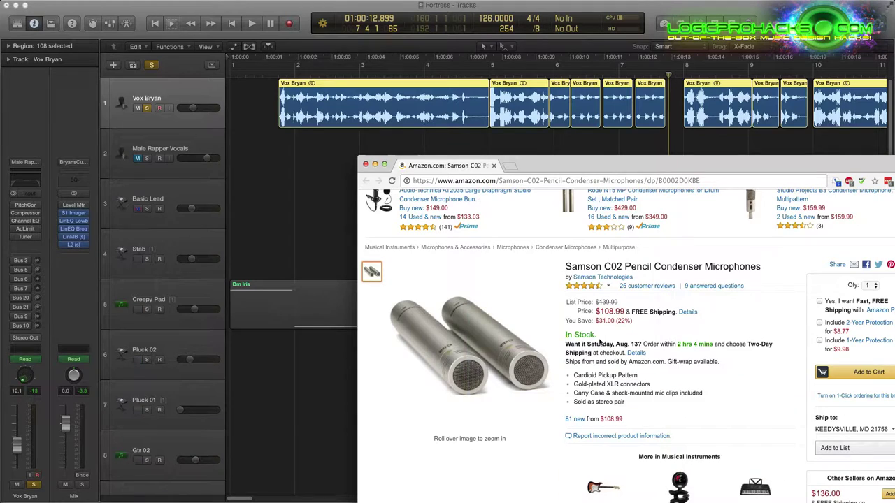
pyautogui.moveTo(461, 269)
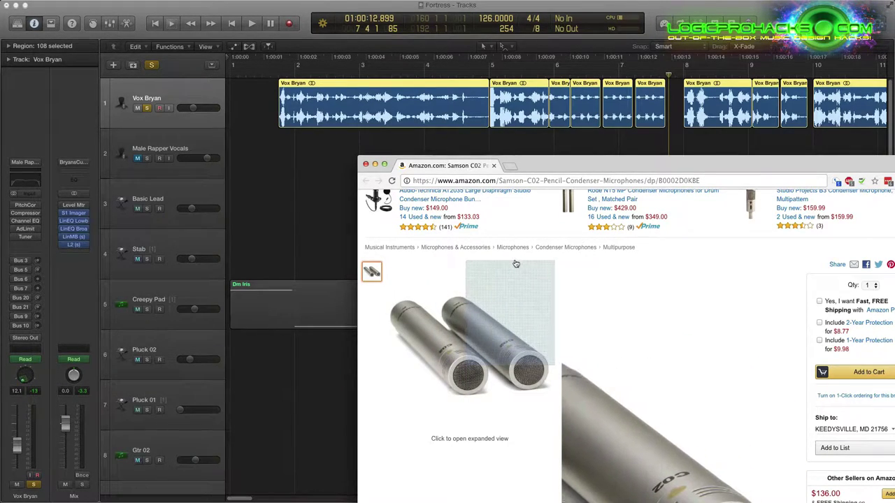
pyautogui.moveTo(537, 165); pyautogui.dragTo(443, 151)
pyautogui.moveTo(557, 152); pyautogui.dragTo(587, 148)
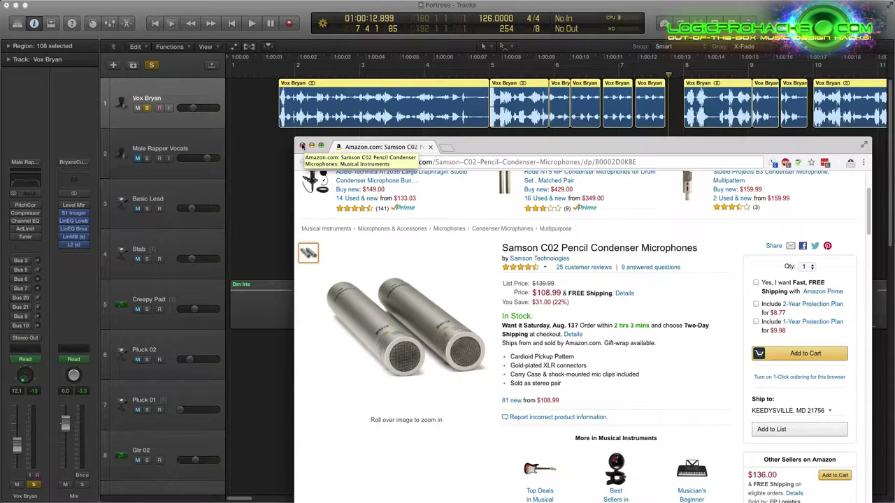
pyautogui.moveTo(527, 157)
pyautogui.mouseDown()
pyautogui.moveTo(504, 147)
pyautogui.moveTo(536, 159)
pyautogui.mouseUp()
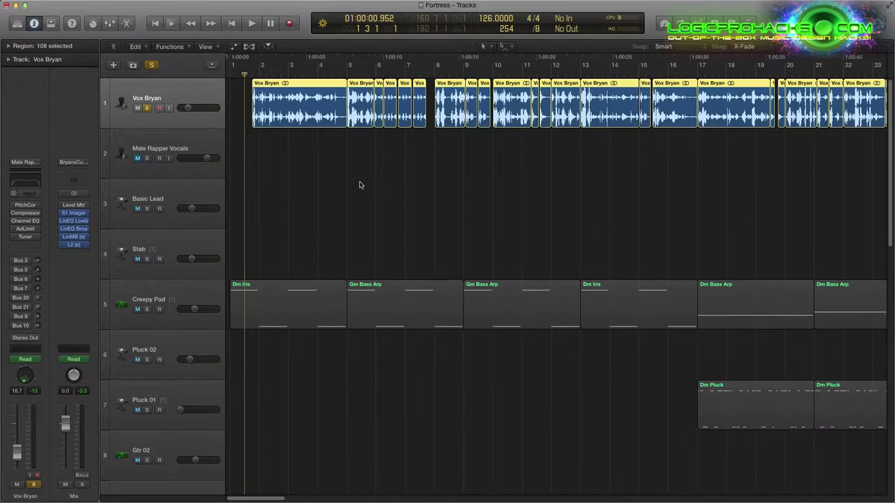
# - Examine how the soloed vocal is cut into separate regions between bars 1 and 9
pyautogui.scroll(5, 348, 178)
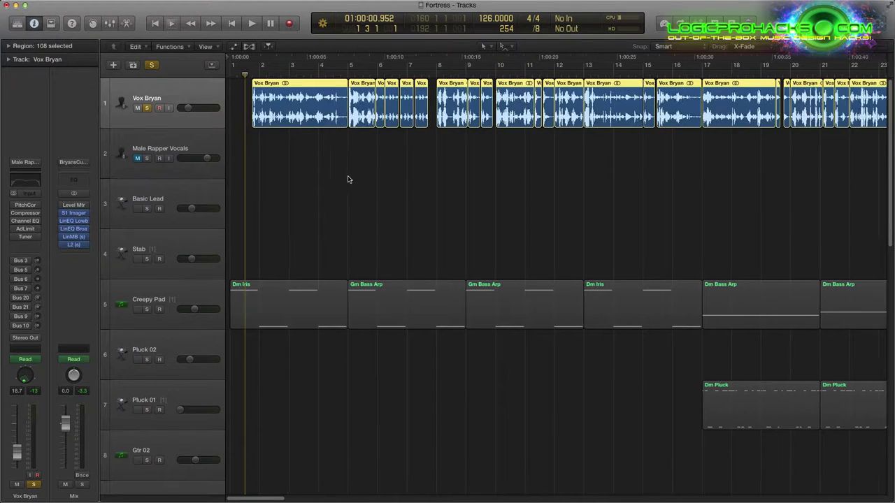
pyautogui.scroll(1, 351, 179)
pyautogui.scroll(5, 359, 180)
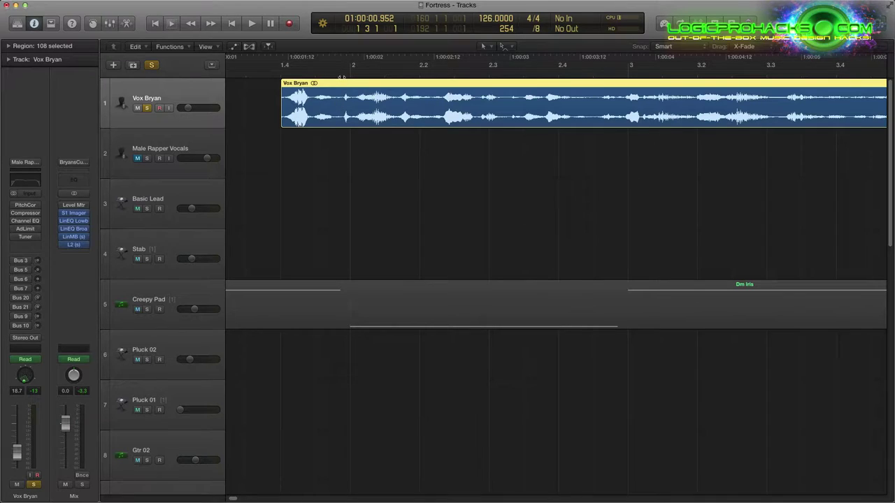
pyautogui.hscroll(3, 515, 185)
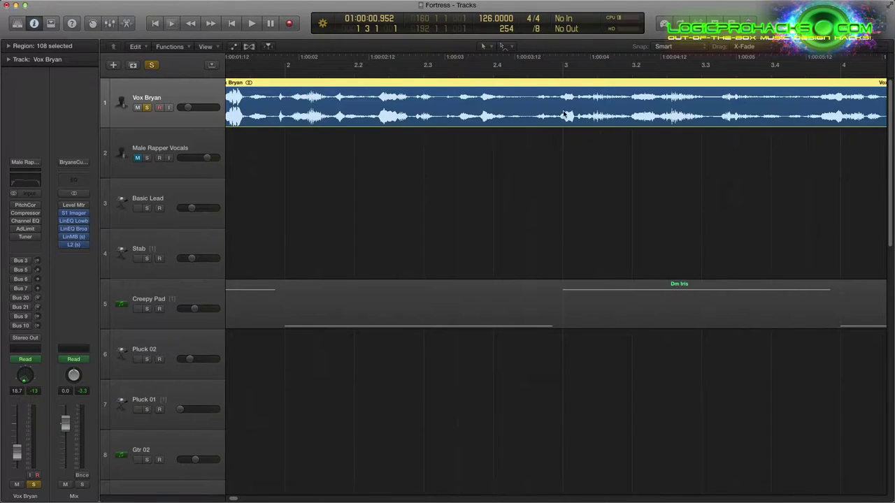
pyautogui.hscroll(10, 569, 190)
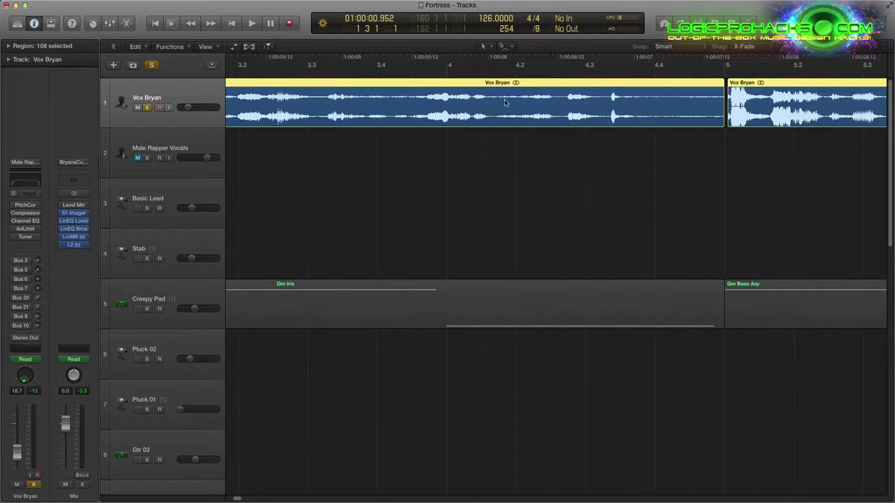
pyautogui.hscroll(8, 564, 170)
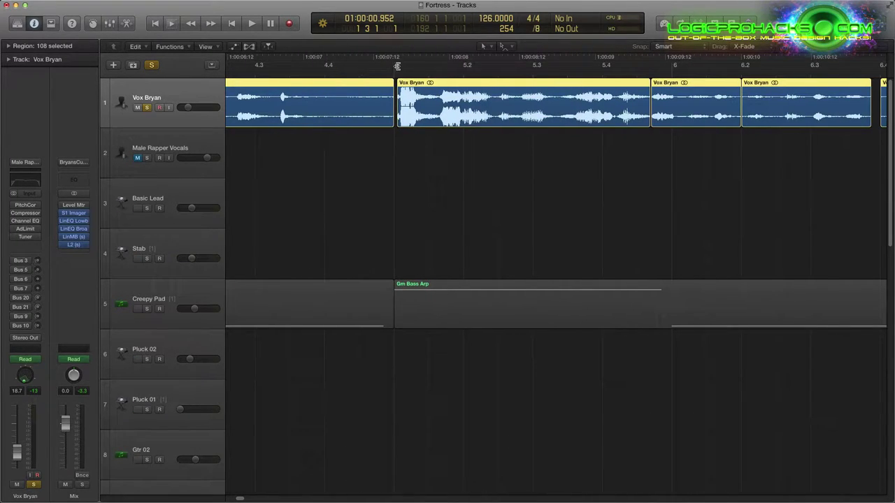
pyautogui.hscroll(12, 392, 158)
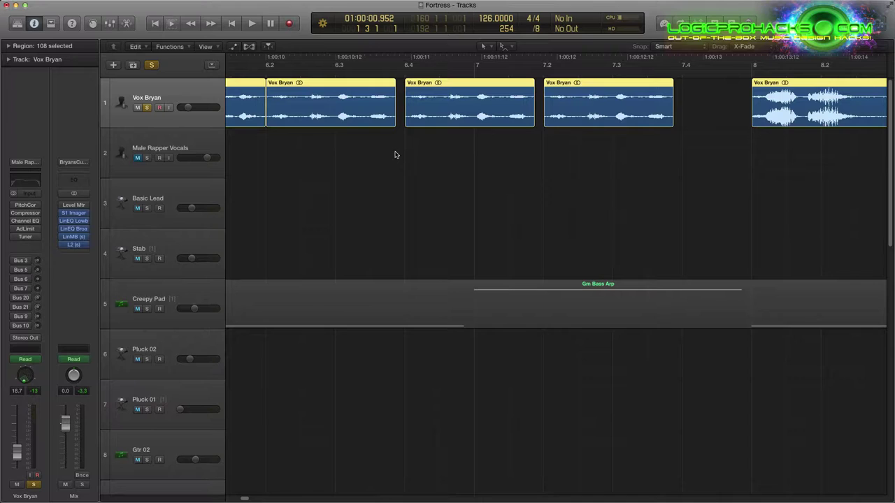
pyautogui.hscroll(14, 442, 136)
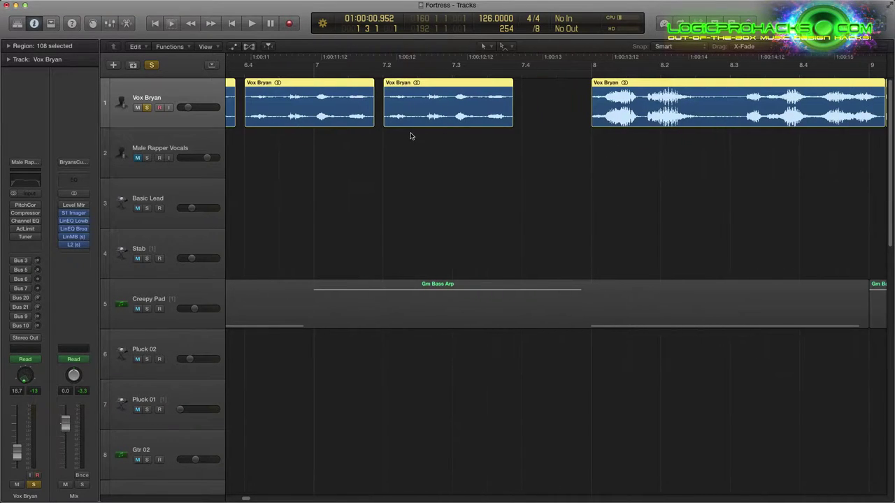
pyautogui.hscroll(-20, 559, 160)
pyautogui.press('super+Left')
pyautogui.press('super+Left')
pyautogui.press('super+Left')
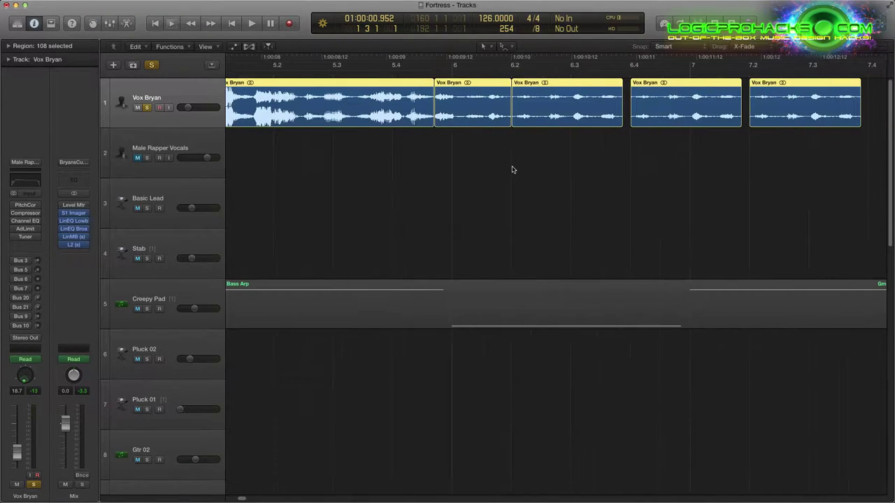
pyautogui.hscroll(-8, 423, 175)
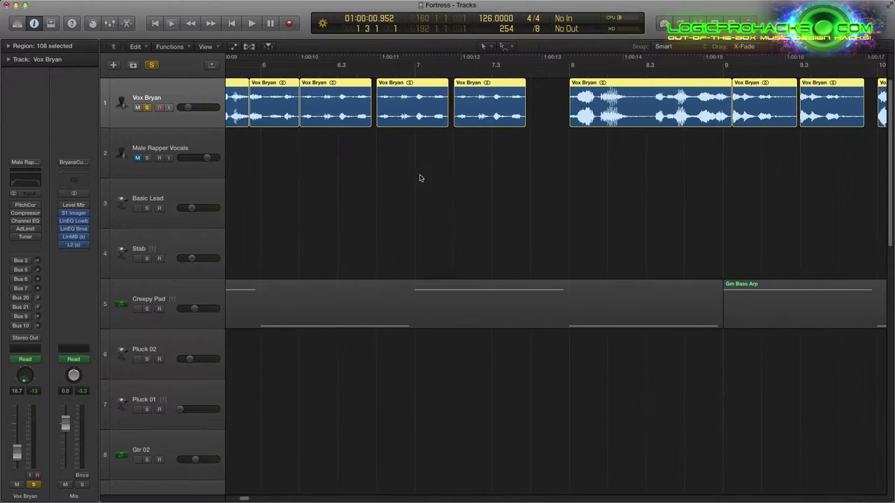
pyautogui.hscroll(8, 435, 177)
pyautogui.hscroll(-13, 443, 181)
pyautogui.hscroll(10, 444, 182)
pyautogui.hscroll(3, 454, 161)
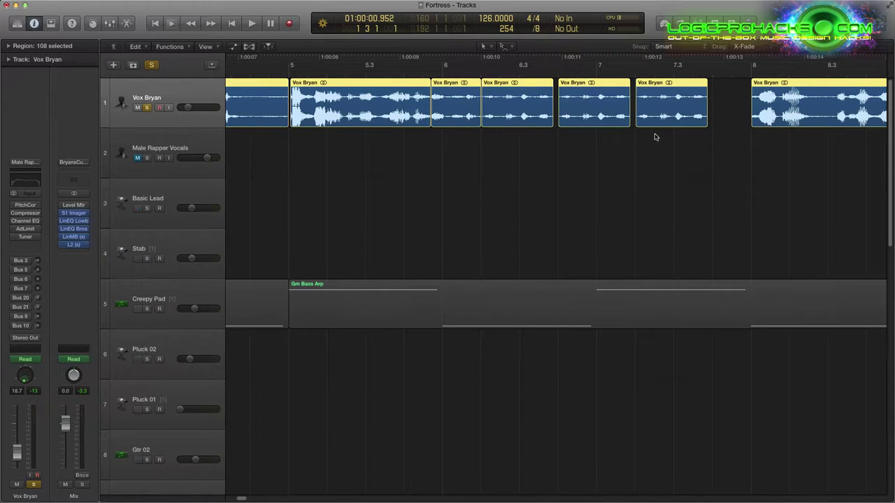
# - Set a cycle range from bar 5 to bar 8, play the chopped vocal regions in it and stop playback
pyautogui.press('super+Left')
pyautogui.press('super+Left')
pyautogui.moveTo(269, 68); pyautogui.dragTo(525, 74)
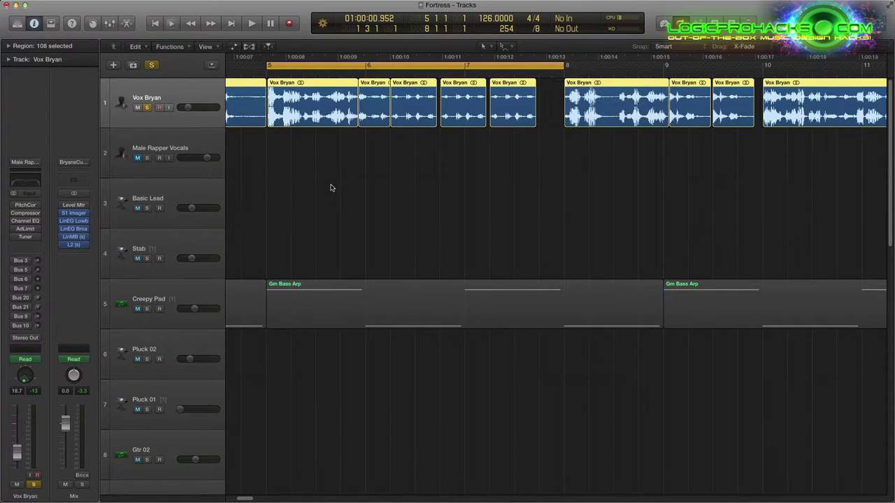
pyautogui.press('space')
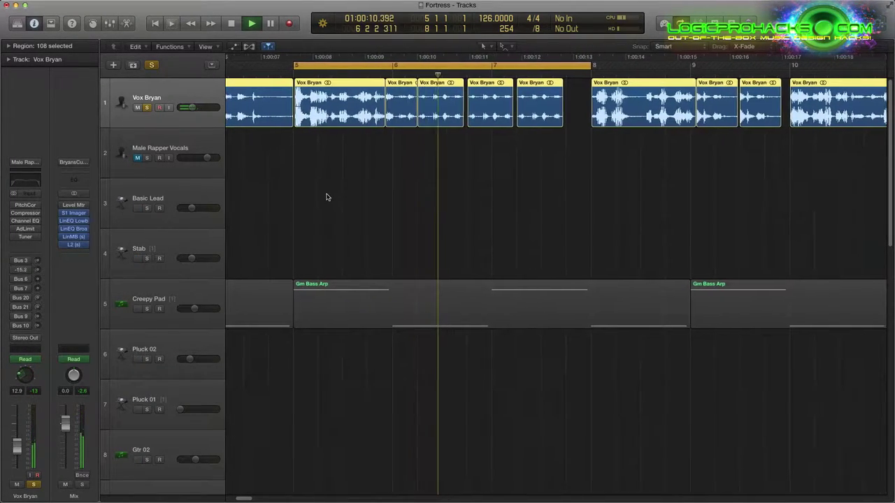
pyautogui.press('space')
# - Examine the edited vocal regions along the rest of the arrangement, from bar 5 to about bar 40
pyautogui.hscroll(5, 493, 175)
pyautogui.hscroll(-3, 489, 175)
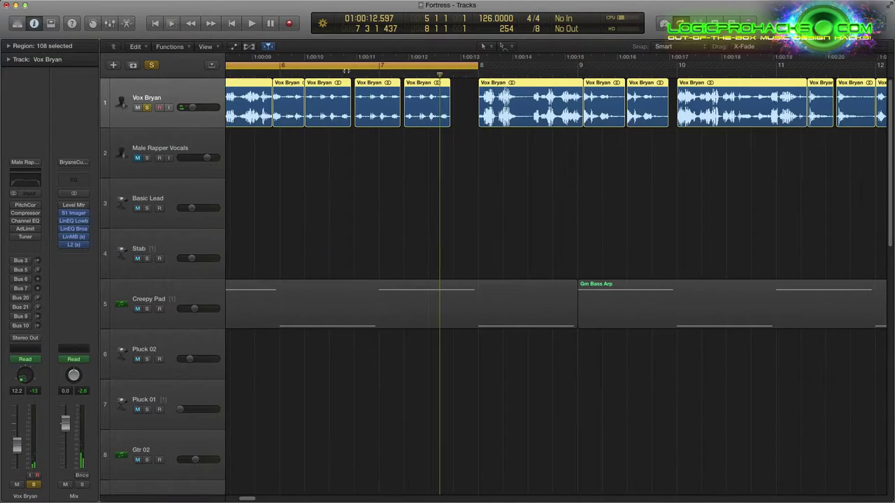
pyautogui.hscroll(1, 419, 164)
pyautogui.hscroll(-6, 419, 164)
pyautogui.hscroll(5, 419, 166)
pyautogui.scroll(-3, 418, 166)
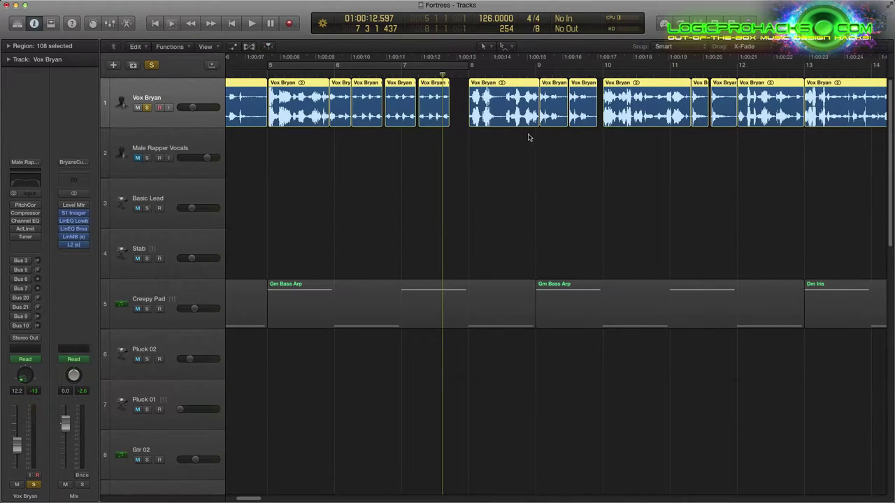
pyautogui.scroll(-1, 561, 169)
pyautogui.scroll(1, 559, 170)
pyautogui.hscroll(10, 545, 165)
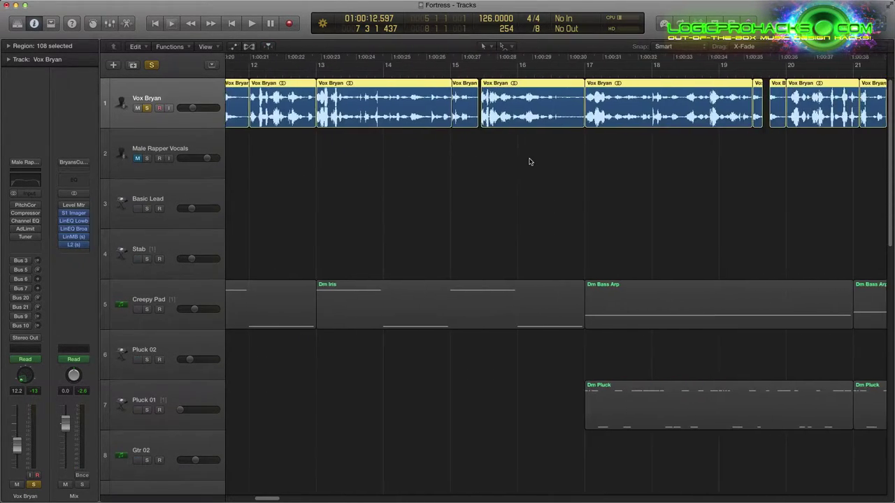
pyautogui.hscroll(20, 529, 163)
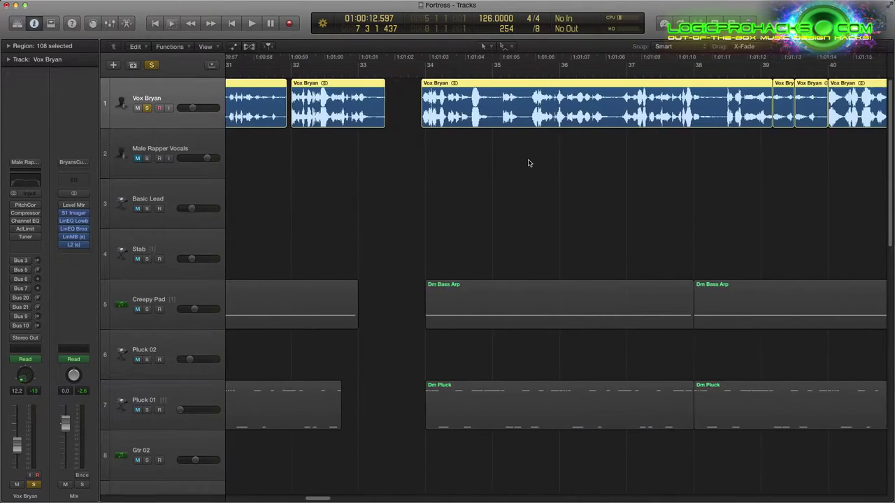
pyautogui.hscroll(-20, 529, 165)
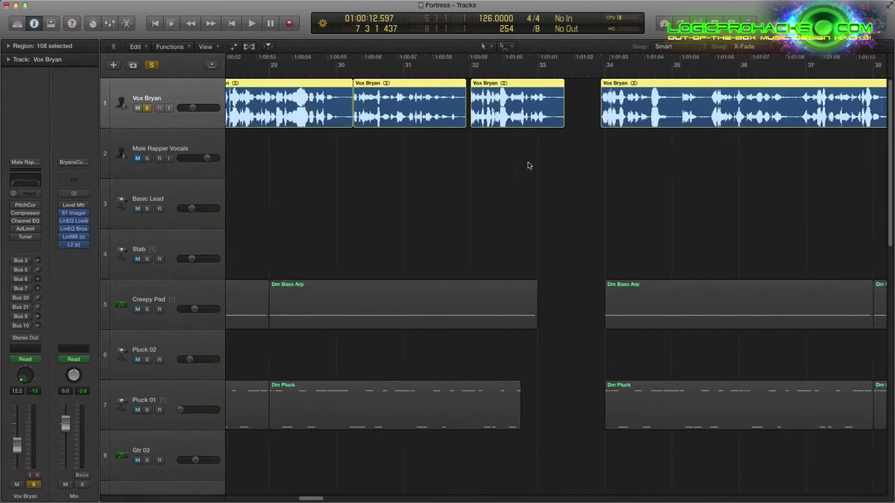
# - Open the vocal track's Pitch Correction plug-in and show the global tracks to compare its root and scale with the project's key signature
pyautogui.click(26, 207)
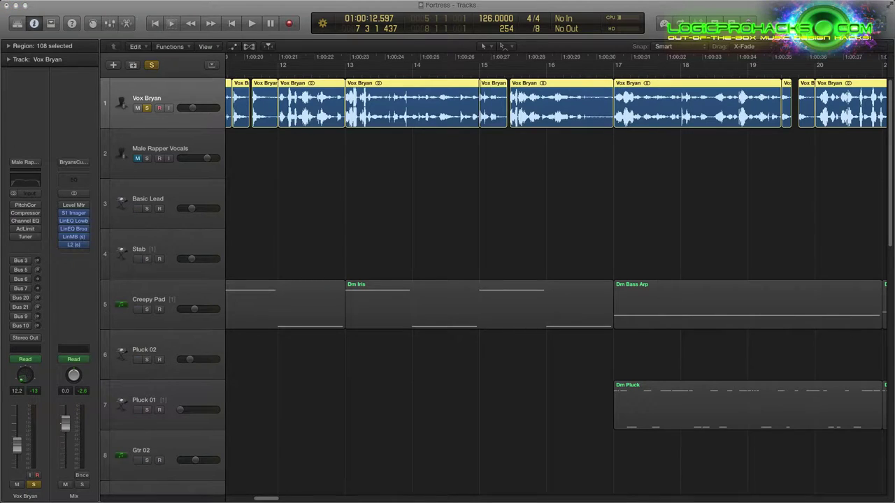
pyautogui.click(211, 65)
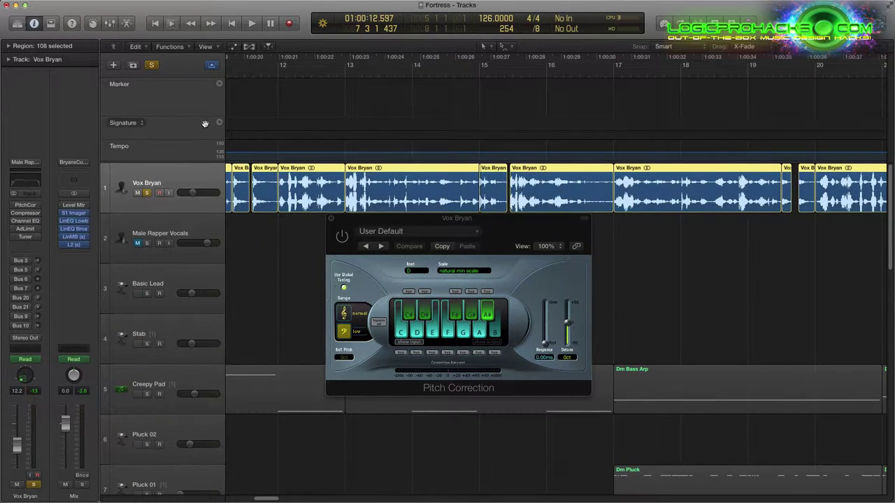
pyautogui.hscroll(-10, 230, 137)
pyautogui.moveTo(439, 221); pyautogui.dragTo(421, 271)
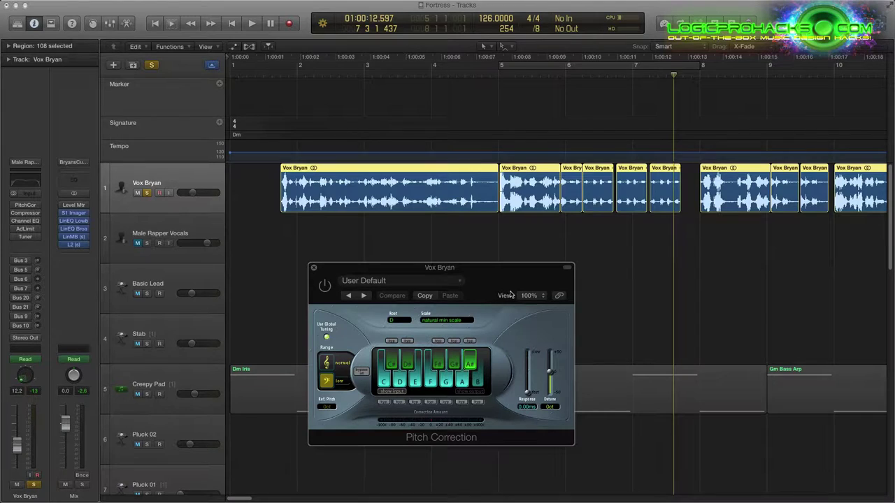
pyautogui.moveTo(475, 271)
pyautogui.mouseDown()
pyautogui.moveTo(503, 272)
pyautogui.moveTo(480, 274)
pyautogui.mouseUp()
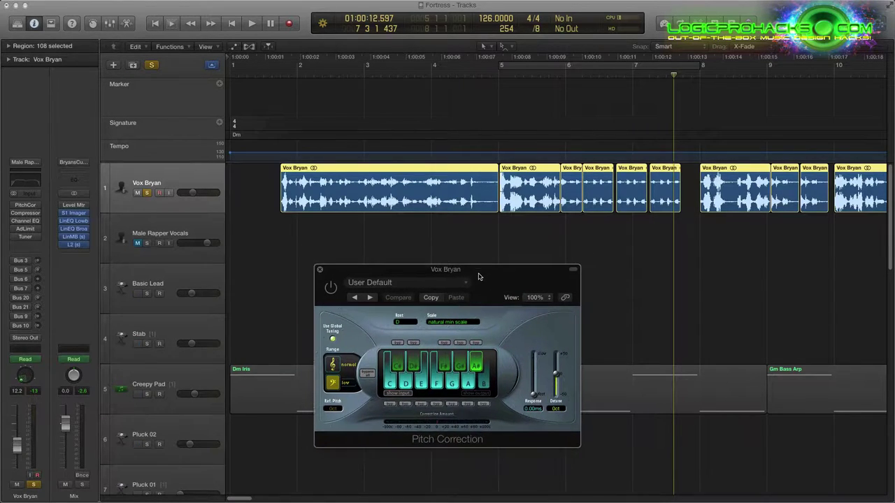
pyautogui.hscroll(4, 633, 348)
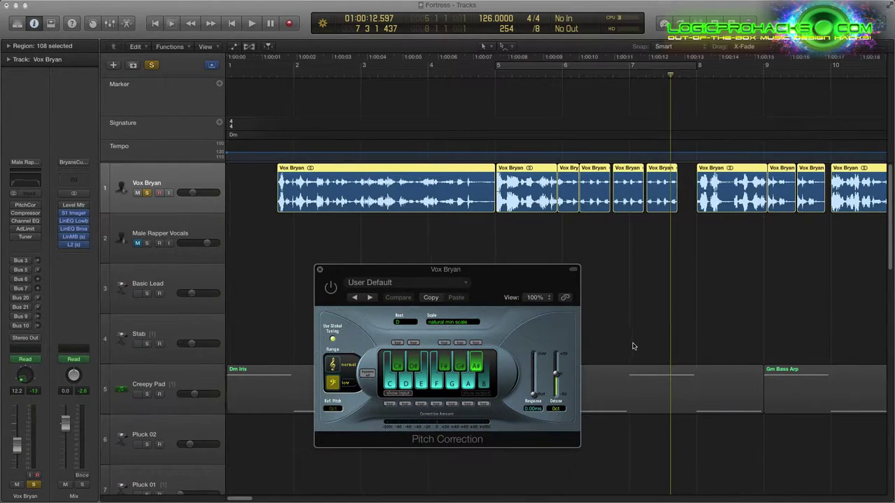
pyautogui.hscroll(-5, 633, 347)
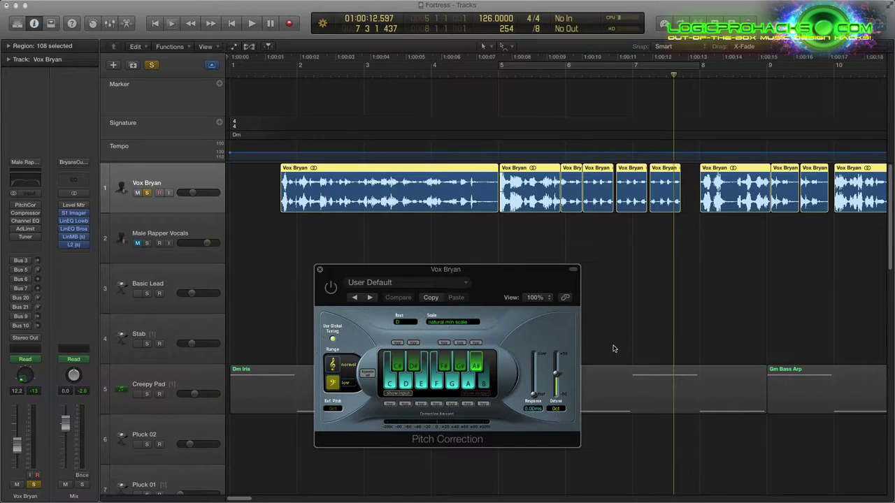
pyautogui.moveTo(403, 269); pyautogui.dragTo(384, 272)
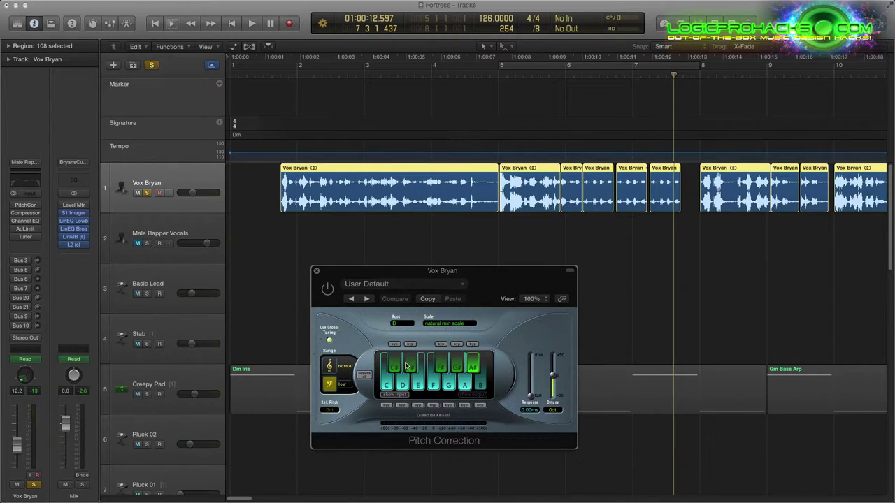
# - Enable Pitch Correction and play the vocal through it, with the cycle range from just before its first region to bar 8
pyautogui.moveTo(358, 275); pyautogui.dragTo(73, 40)
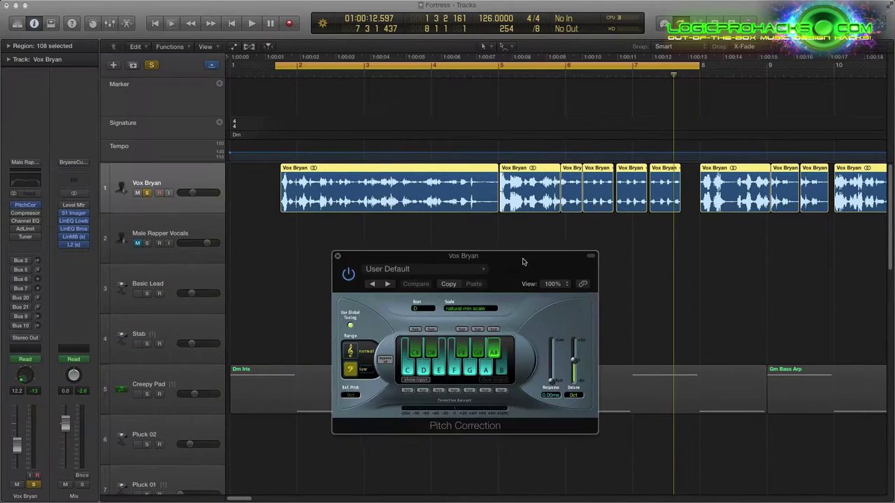
pyautogui.moveTo(523, 259); pyautogui.dragTo(573, 260)
pyautogui.press('space')
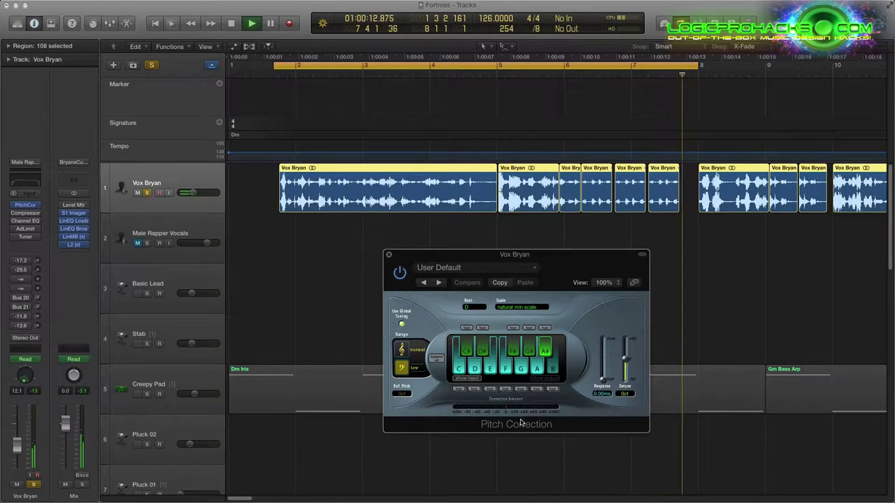
pyautogui.press('space')
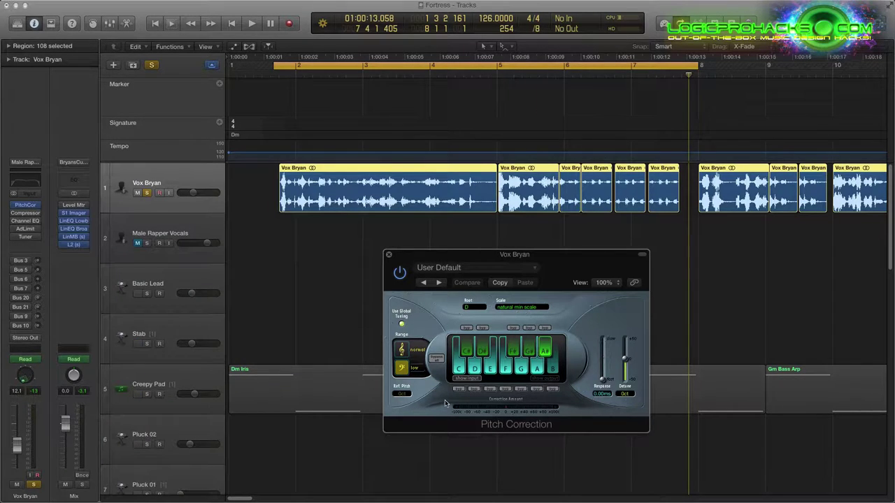
# - Close the Pitch Correction window and open the vocal track's Compressor plug-in
pyautogui.moveTo(424, 264); pyautogui.dragTo(377, 243)
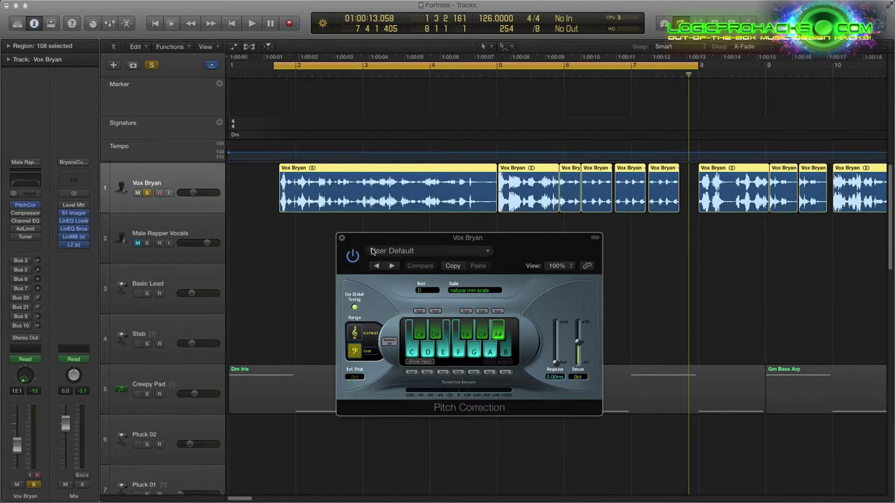
pyautogui.moveTo(372, 238); pyautogui.dragTo(324, 242)
pyautogui.press('super+w')
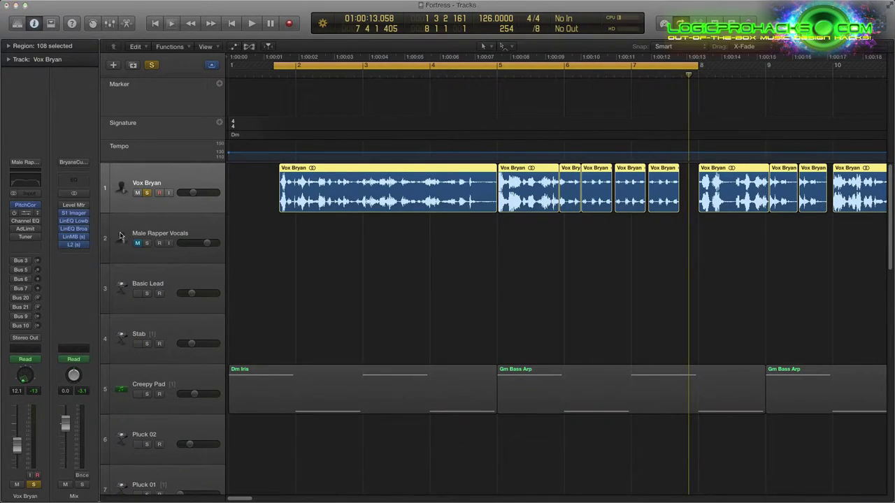
pyautogui.click(25, 213)
pyautogui.moveTo(184, 141); pyautogui.dragTo(436, 125)
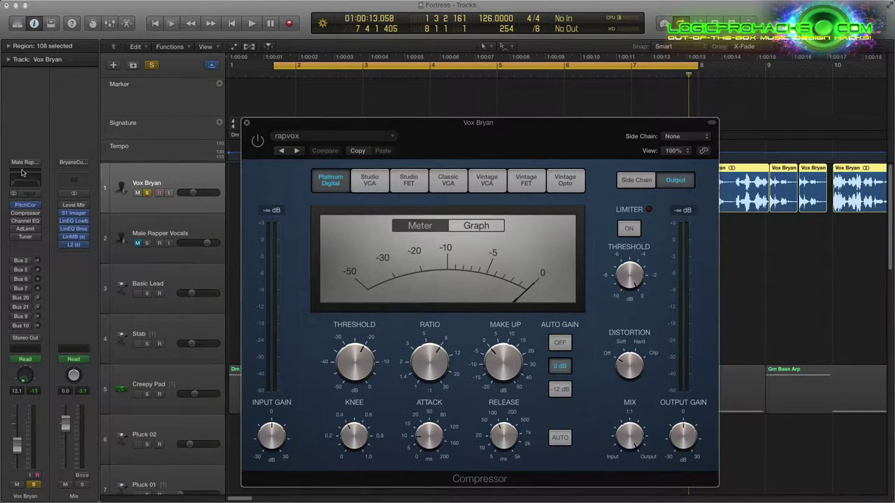
pyautogui.click(175, 225)
pyautogui.moveTo(374, 124); pyautogui.dragTo(317, 118)
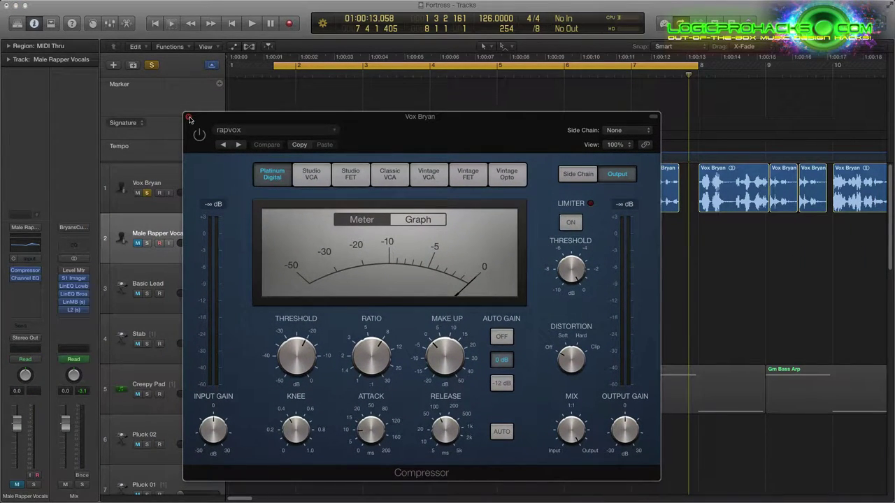
pyautogui.click(188, 116)
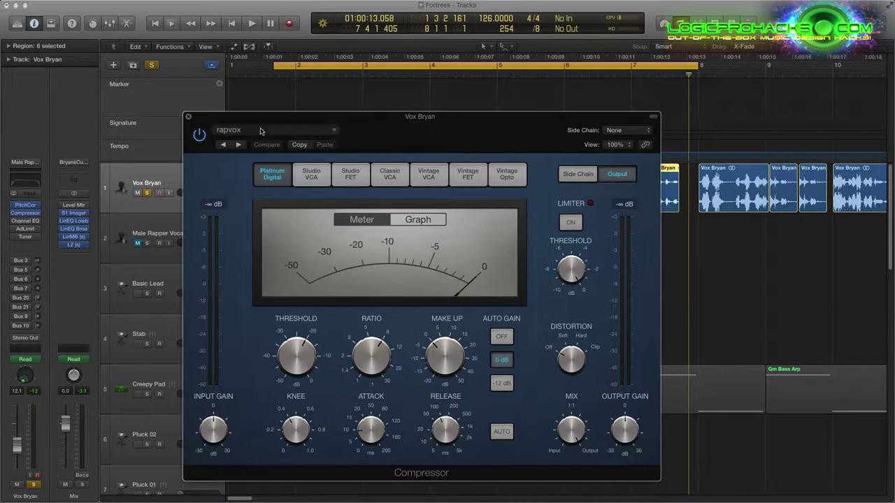
# - Play the cycled vocal with the Compressor's rapvox preset active and examine its meters and auto gain controls
pyautogui.moveTo(259, 120); pyautogui.dragTo(320, 225)
pyautogui.press('space')
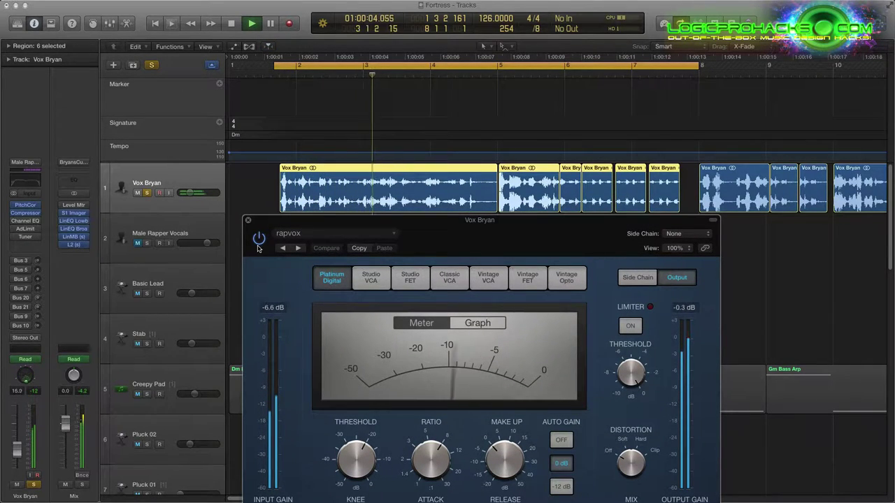
pyautogui.moveTo(336, 220); pyautogui.dragTo(166, 109)
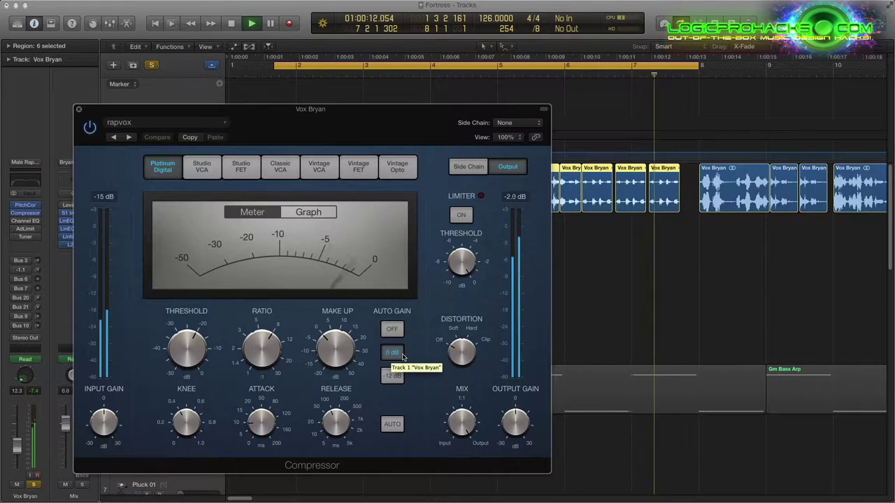
pyautogui.moveTo(151, 111); pyautogui.dragTo(256, 122)
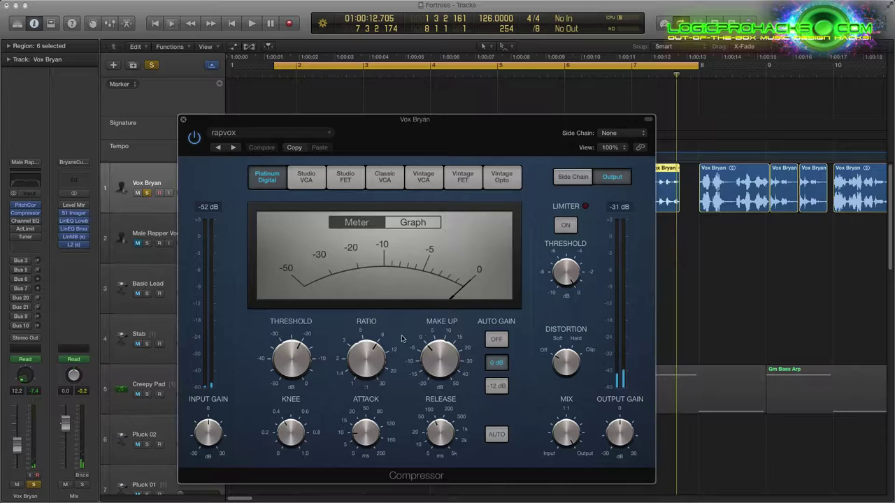
# - Show the Compressor's graph display and set the make-up gain to 2 dB with auto gain off
pyautogui.click(423, 223)
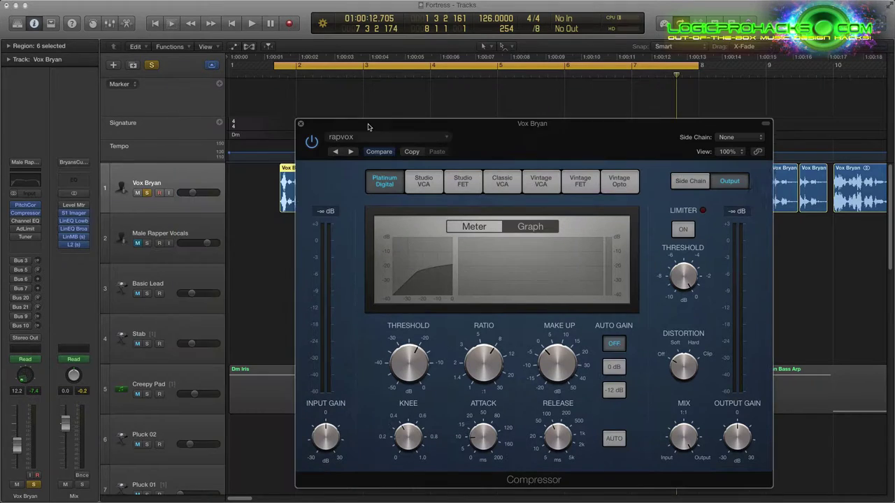
pyautogui.moveTo(368, 125); pyautogui.dragTo(372, 127)
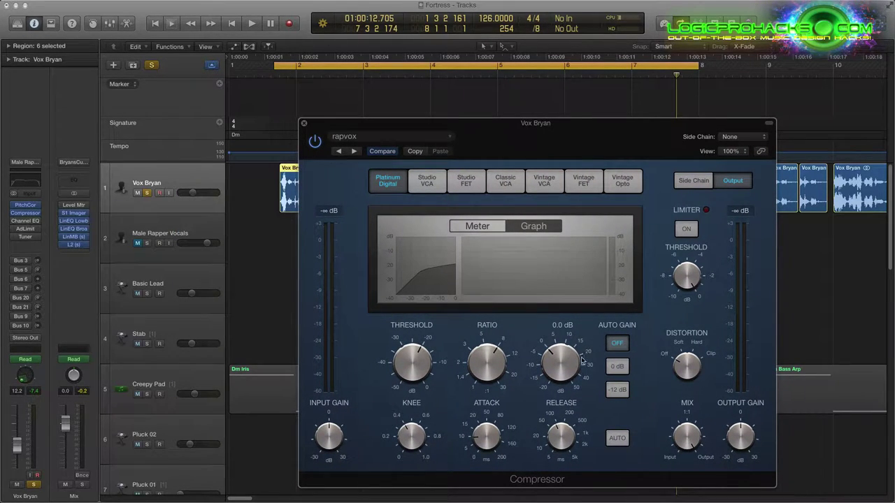
pyautogui.moveTo(557, 360); pyautogui.dragTo(557, 357)
pyautogui.moveTo(488, 362)
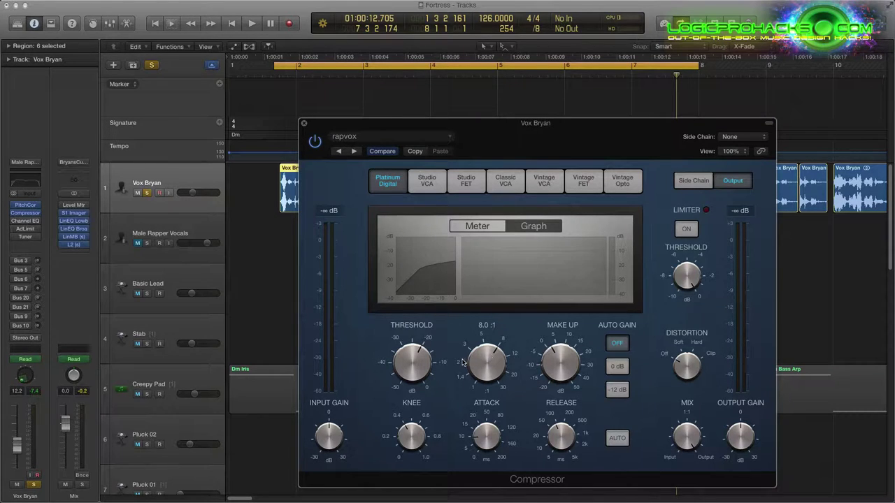
pyautogui.moveTo(429, 125); pyautogui.dragTo(460, 125)
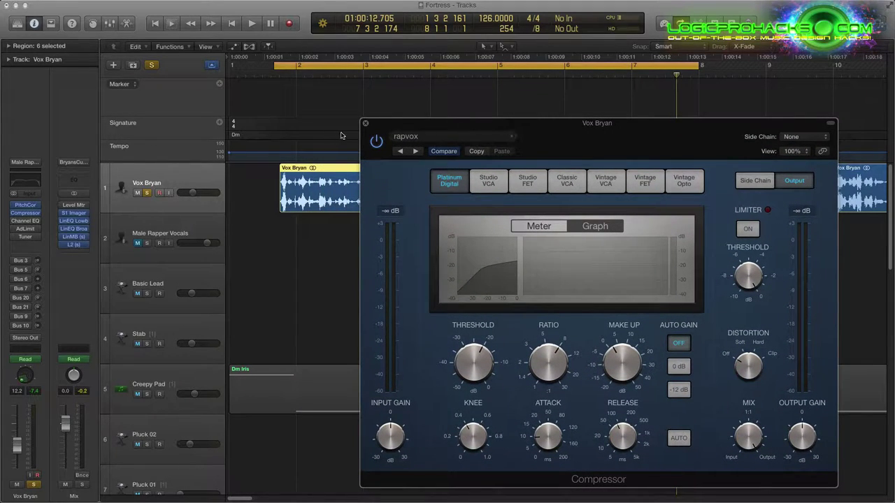
pyautogui.moveTo(386, 124); pyautogui.dragTo(429, 132)
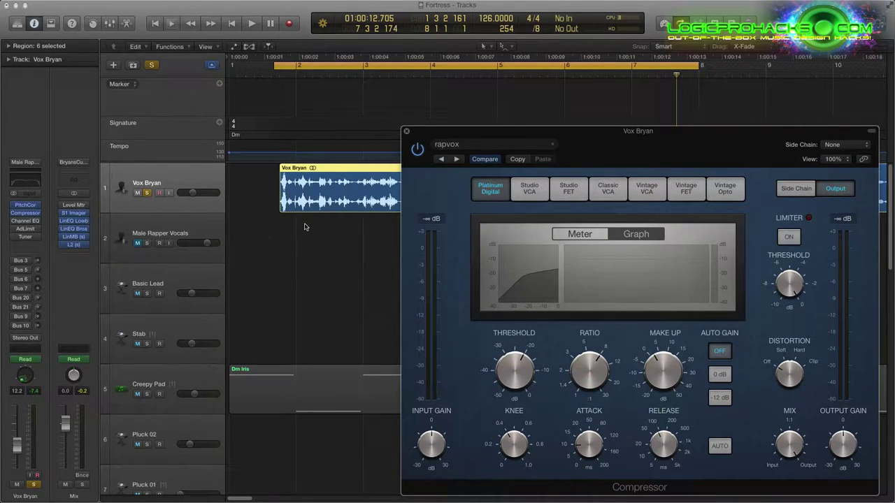
# - Play the vocal while raising the make-up gain and lowering the ratio to about 5:1 and the threshold to about -25 dB
pyautogui.press('space')
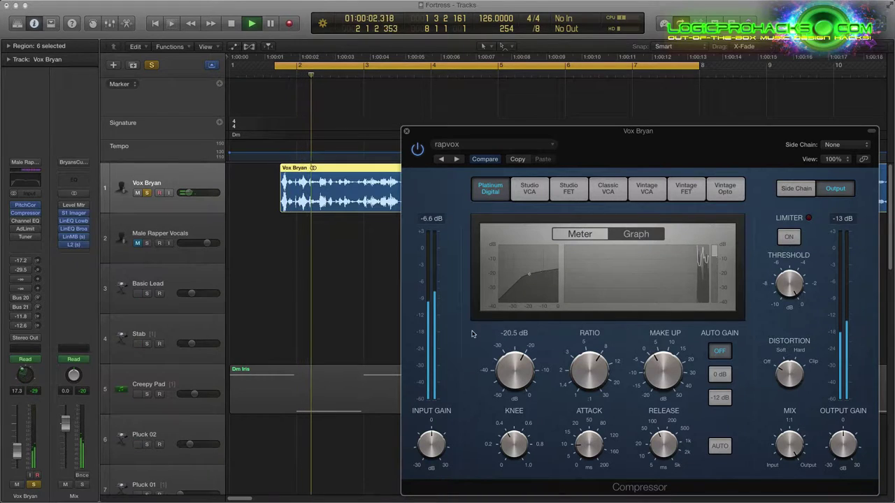
pyautogui.moveTo(559, 159); pyautogui.dragTo(256, 143)
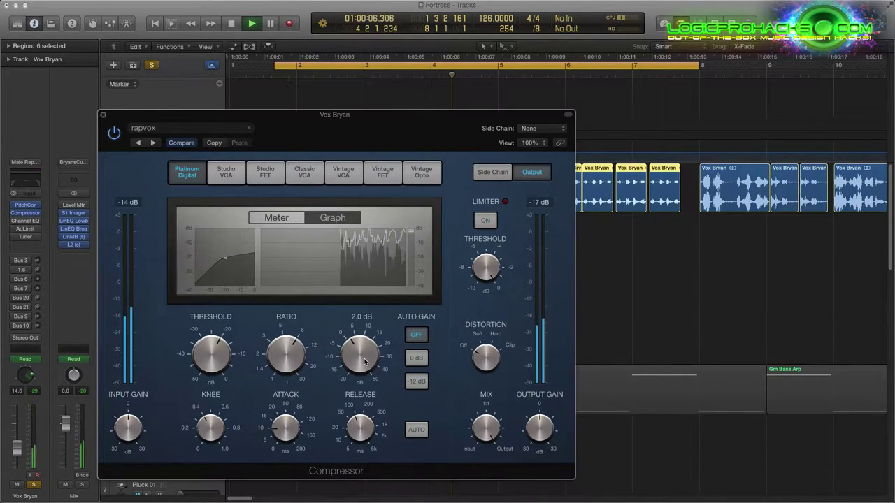
pyautogui.moveTo(357, 360); pyautogui.dragTo(357, 355)
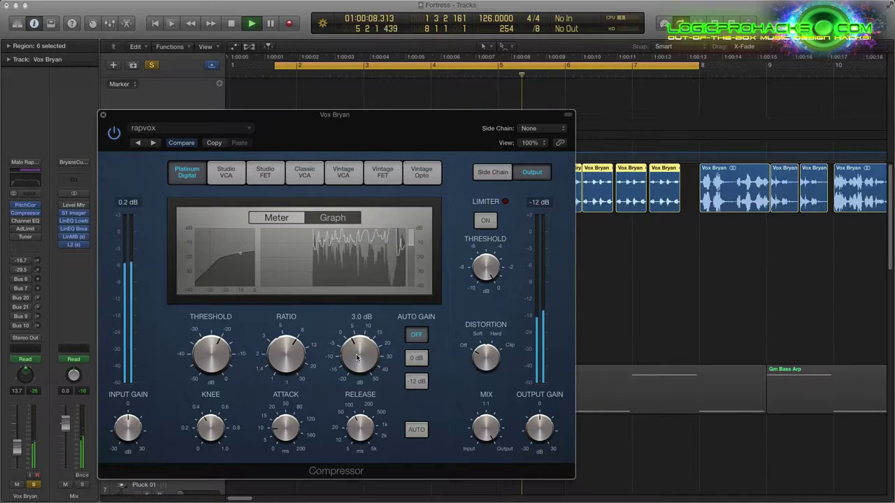
pyautogui.moveTo(286, 357); pyautogui.dragTo(287, 380)
pyautogui.moveTo(214, 350); pyautogui.dragTo(218, 346)
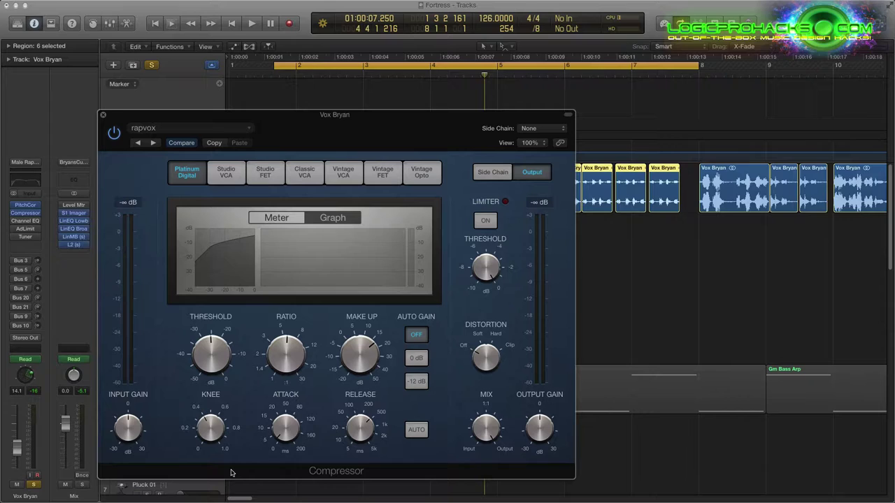
# - Adjust the Compressor's knee and leave it at its softest setting, 1.0
pyautogui.moveTo(213, 425)
pyautogui.moveTo(211, 425); pyautogui.dragTo(207, 446)
pyautogui.moveTo(216, 487); pyautogui.dragTo(228, 318)
pyautogui.moveTo(228, 428)
pyautogui.moveTo(288, 427)
pyautogui.moveTo(212, 434)
pyautogui.mouseDown()
pyautogui.moveTo(218, 499)
pyautogui.moveTo(224, 395)
pyautogui.moveTo(213, 463)
pyautogui.moveTo(211, 417)
pyautogui.moveTo(202, 452)
pyautogui.moveTo(209, 414)
pyautogui.moveTo(210, 429)
pyautogui.mouseUp()
pyautogui.moveTo(216, 119); pyautogui.dragTo(237, 117)
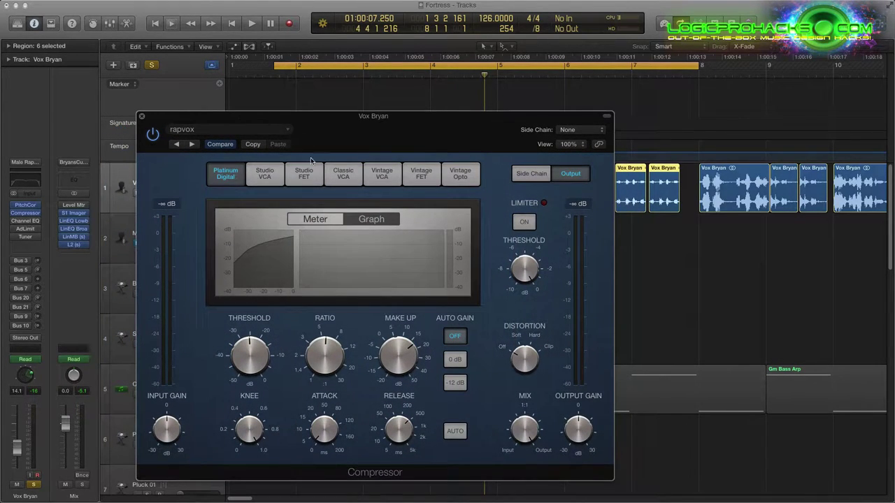
pyautogui.moveTo(314, 122); pyautogui.dragTo(358, 127)
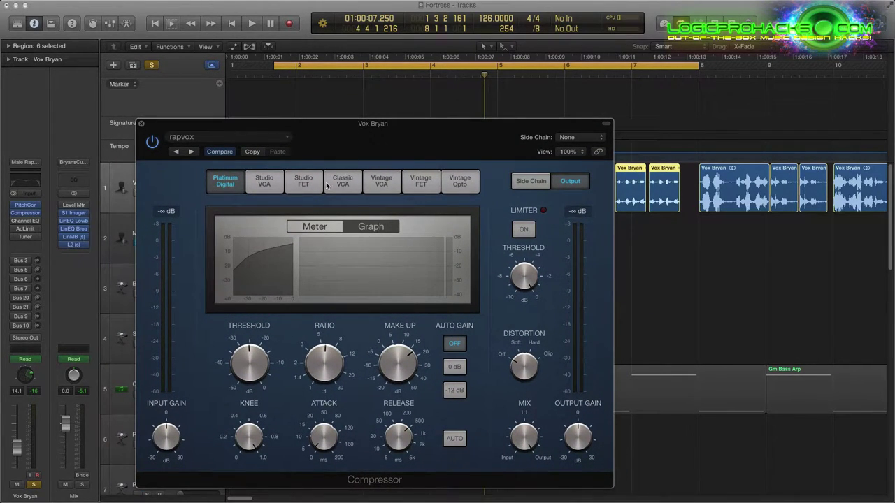
# - Audition the vocal through the Compressor's Vintage VCA model and then its Vintage FET model
pyautogui.click(381, 181)
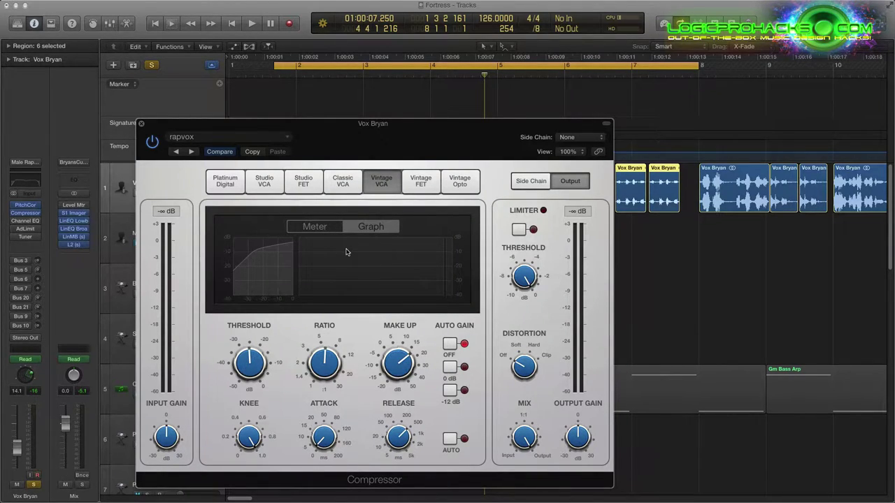
pyautogui.press('space')
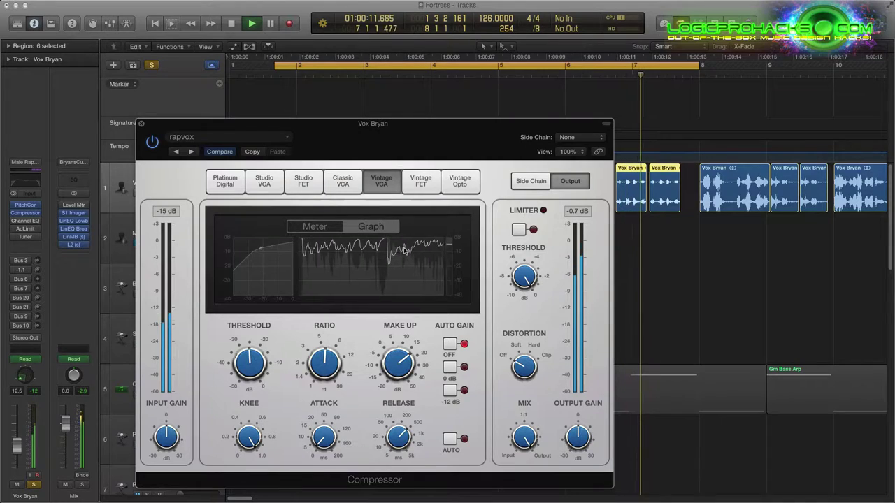
pyautogui.press('space')
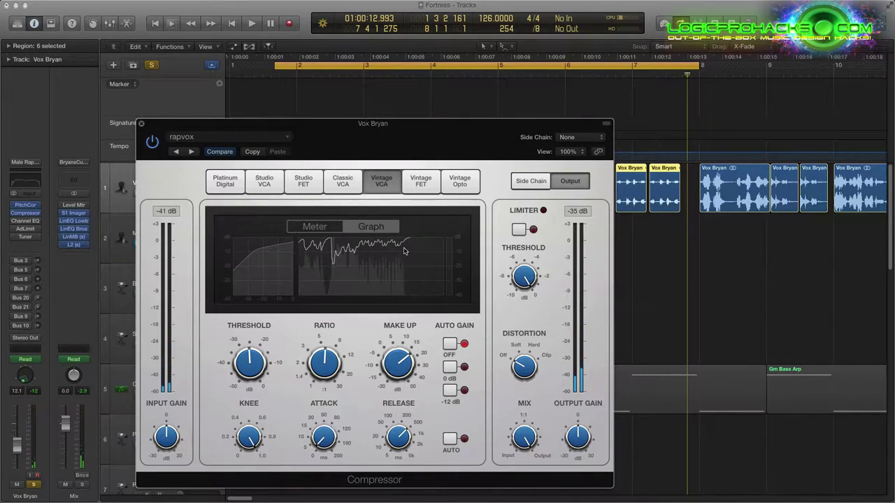
pyautogui.click(406, 174)
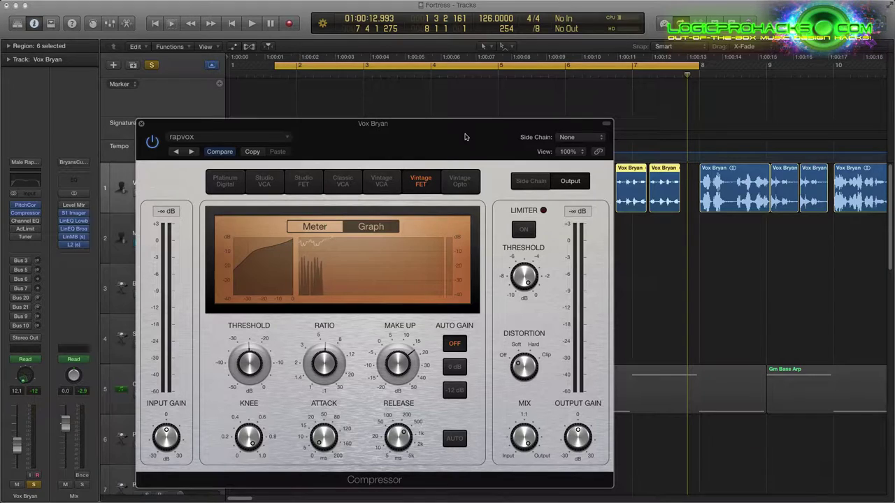
pyautogui.press('space')
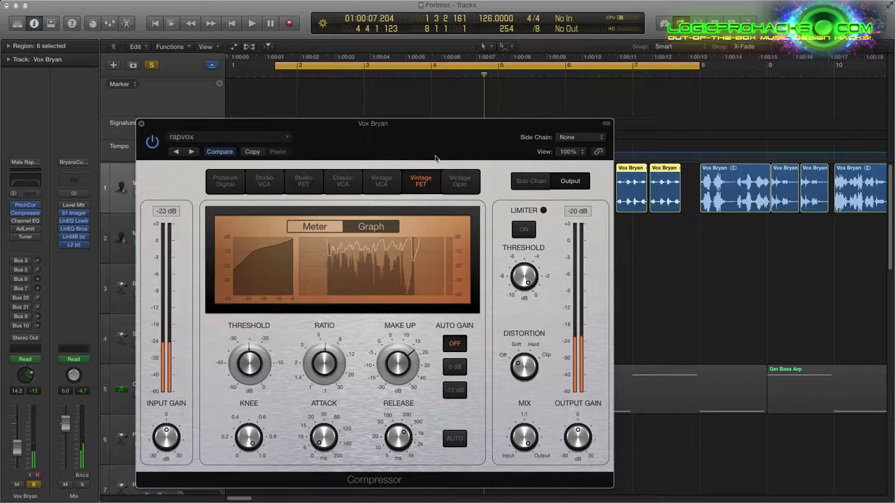
# - Audition the vocal through the Compressor's Studio FET model and then its Studio VCA model
pyautogui.click(303, 180)
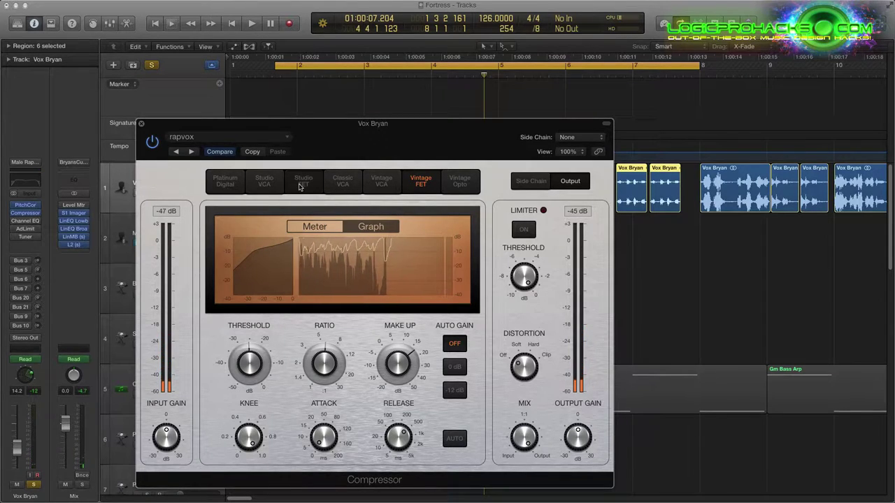
pyautogui.press('space')
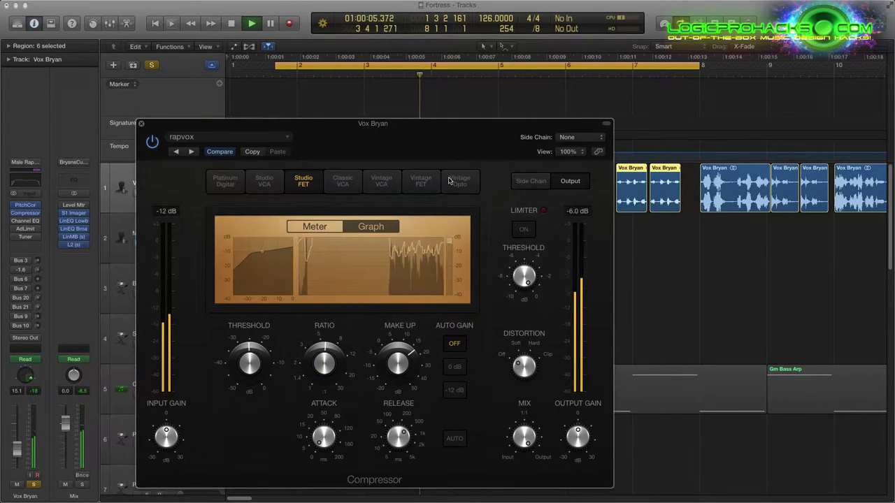
pyautogui.press('space')
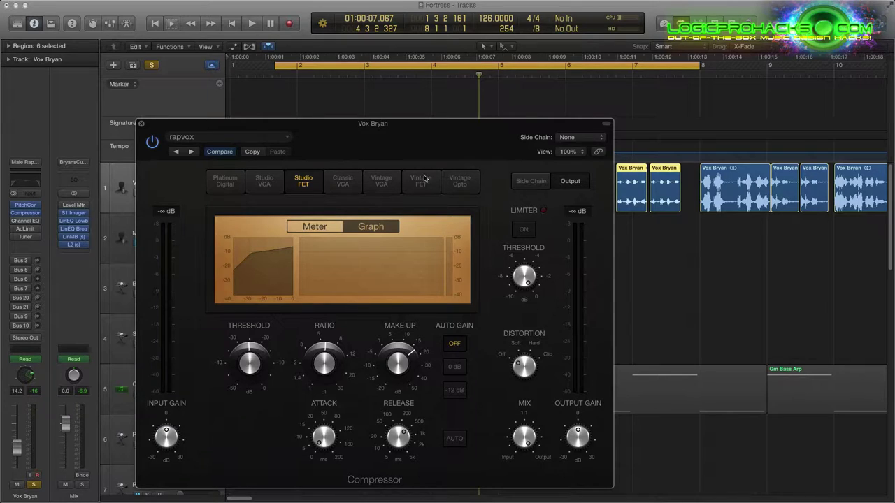
pyautogui.moveTo(331, 125)
pyautogui.mouseDown()
pyautogui.moveTo(351, 123)
pyautogui.moveTo(341, 124)
pyautogui.mouseUp()
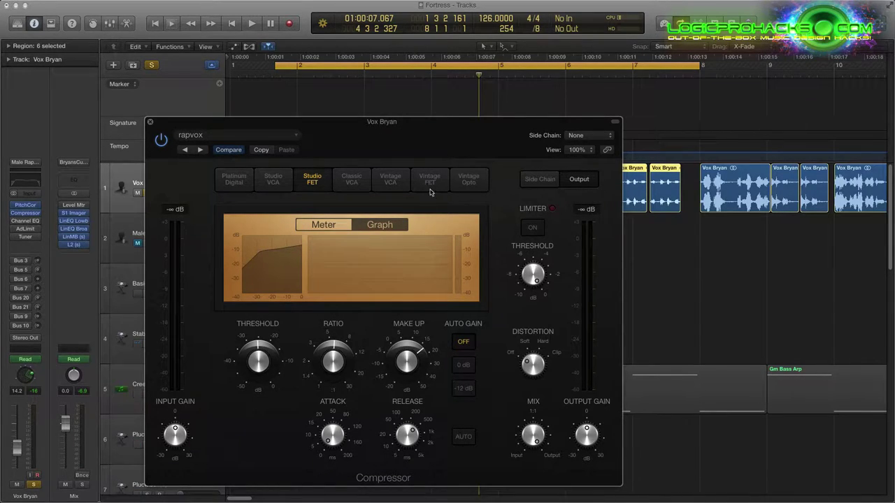
pyautogui.click(272, 186)
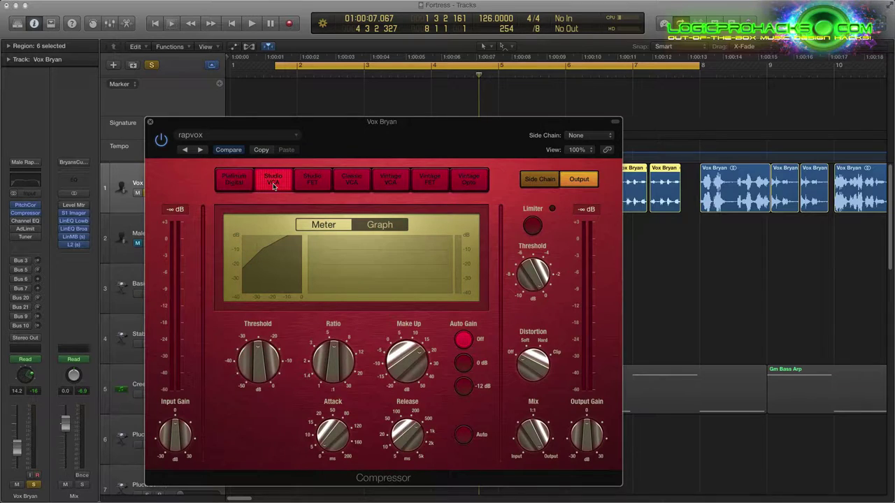
pyautogui.moveTo(308, 126); pyautogui.dragTo(319, 126)
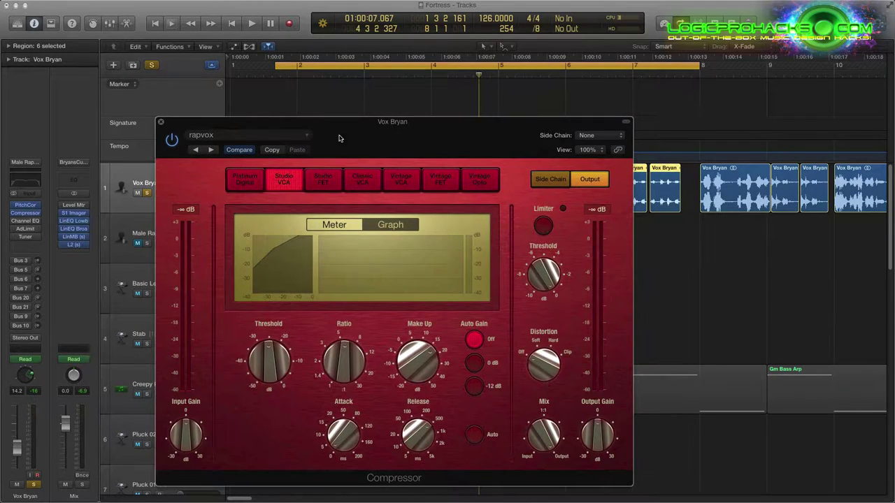
pyautogui.press('space')
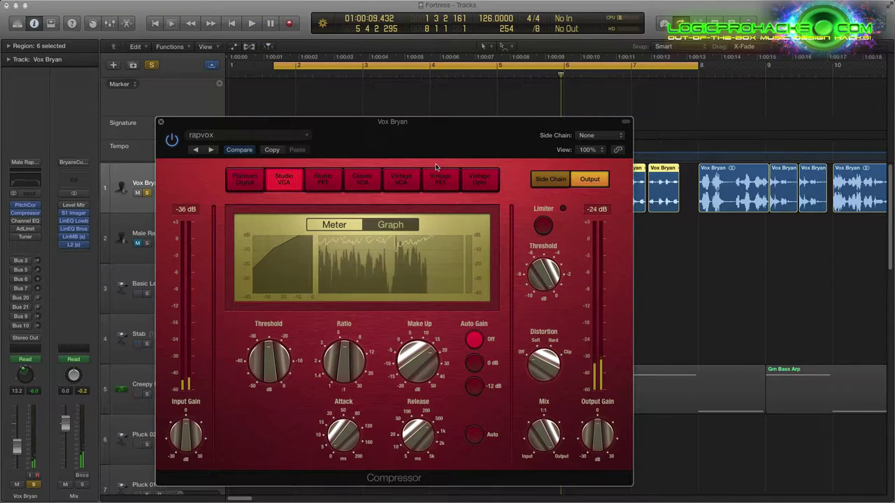
# - Look through the Vintage FET and Vintage VCA models, then audition the vocal through Vintage Opto
pyautogui.click(440, 180)
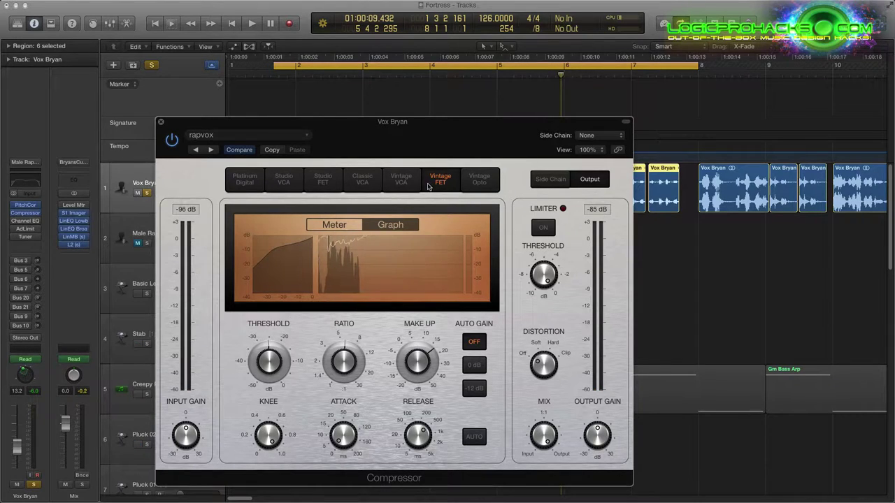
pyautogui.click(406, 184)
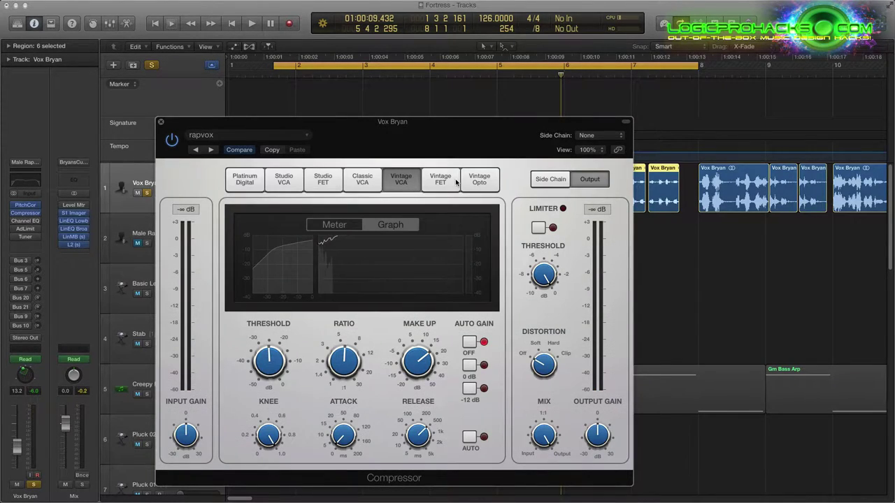
pyautogui.click(441, 183)
pyautogui.click(479, 186)
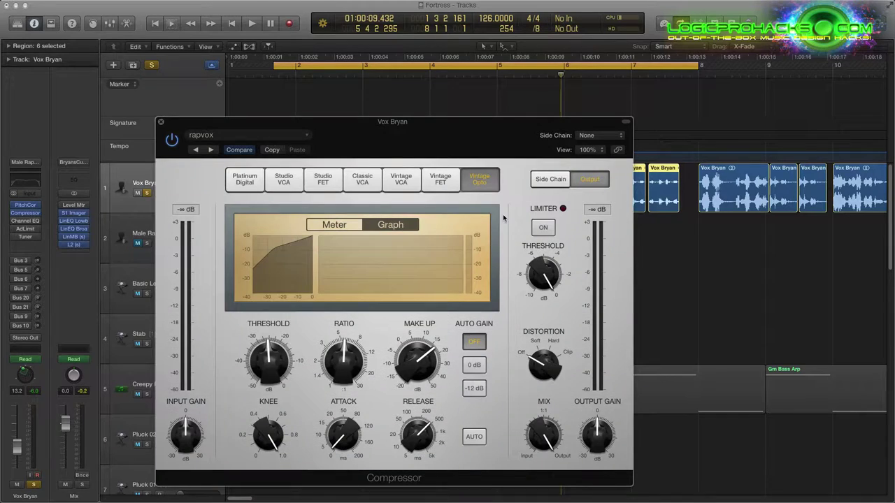
pyautogui.press('space')
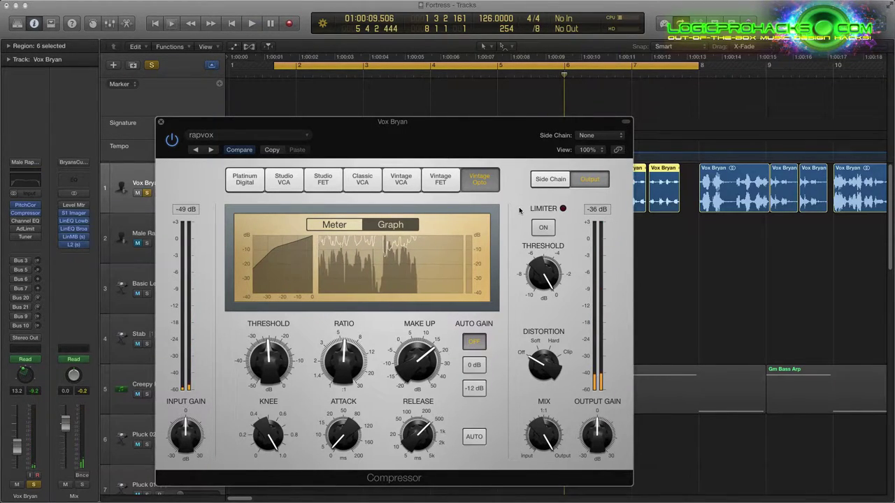
# - Compare the Vintage FET and Vintage VCA models during vocal playback and leave the Compressor on Vintage FET
pyautogui.moveTo(356, 123); pyautogui.dragTo(378, 118)
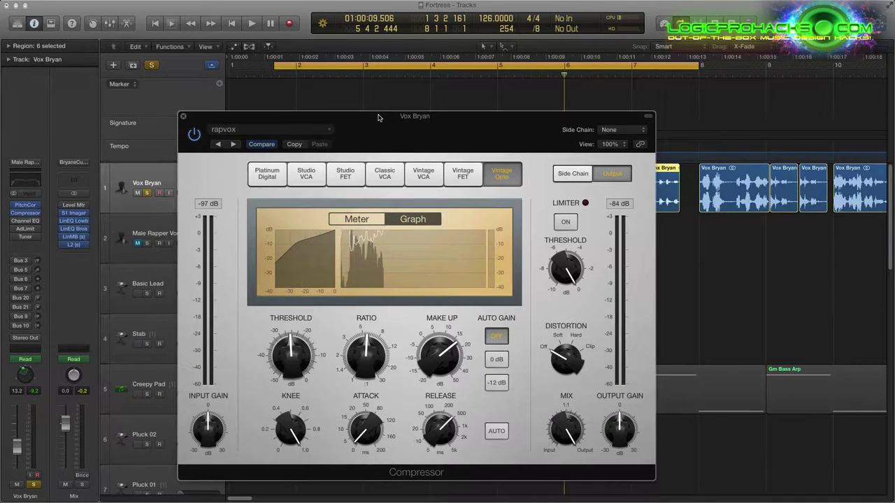
pyautogui.moveTo(435, 116); pyautogui.dragTo(411, 116)
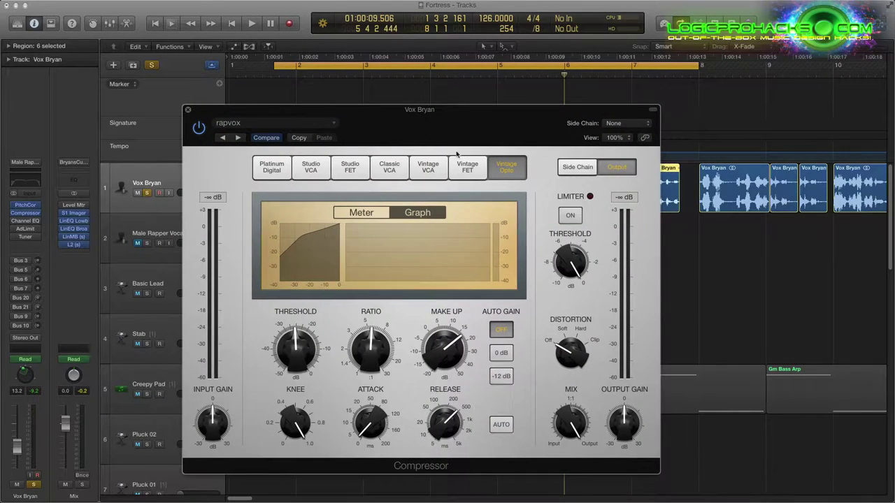
pyautogui.click(464, 171)
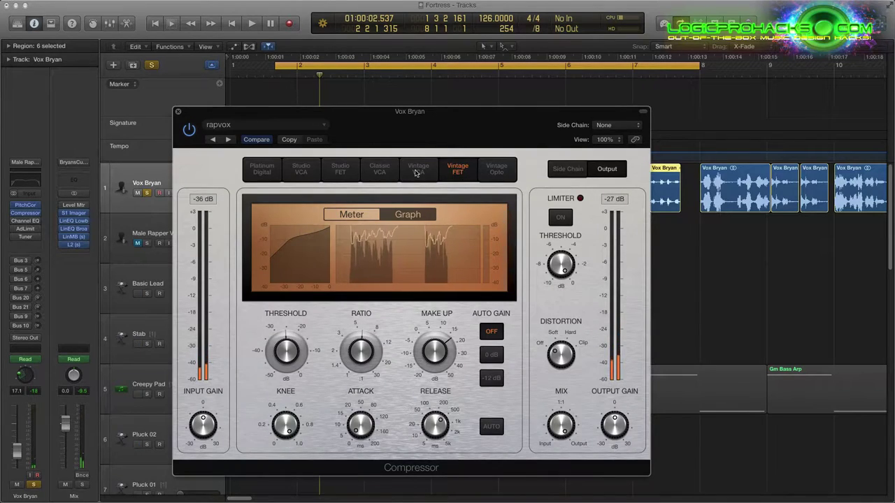
pyautogui.click(418, 171)
pyautogui.click(452, 167)
pyautogui.press('space')
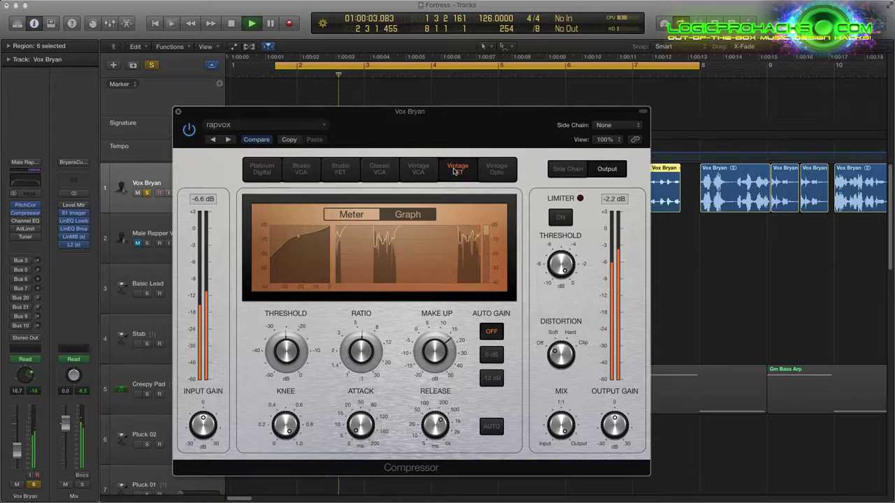
pyautogui.press('space')
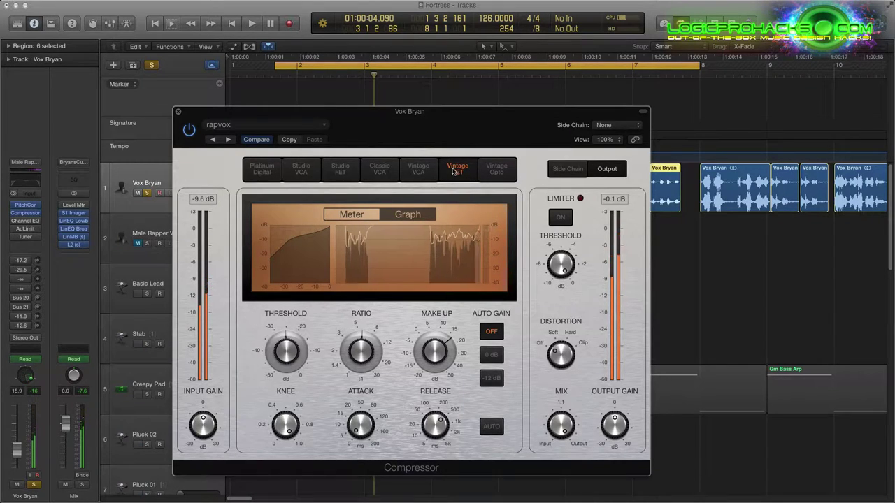
pyautogui.click(425, 172)
pyautogui.press('space')
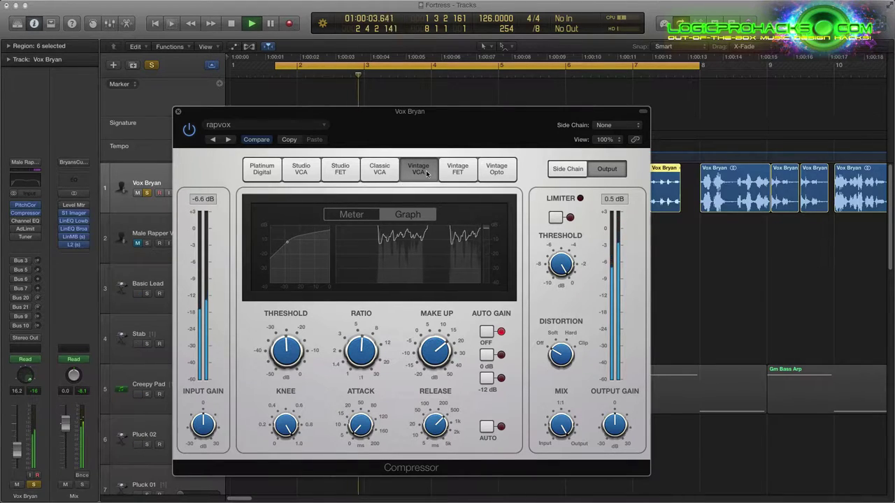
pyautogui.press('space')
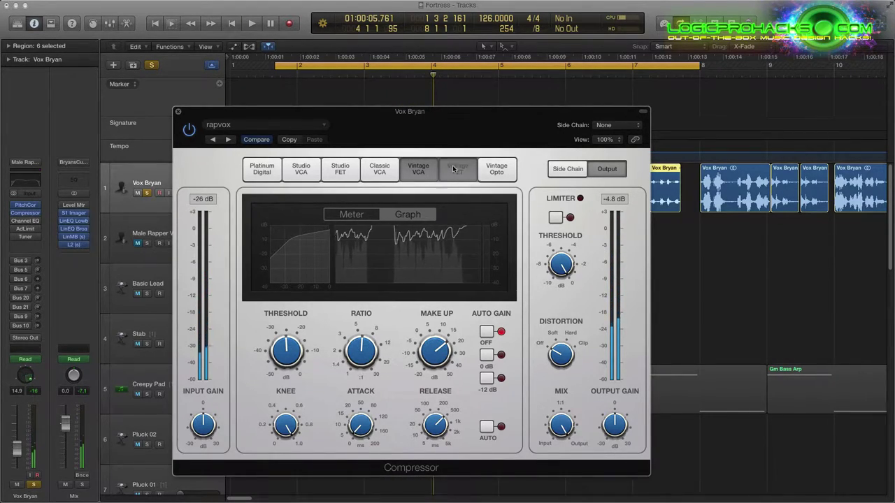
pyautogui.click(456, 169)
pyautogui.press('space')
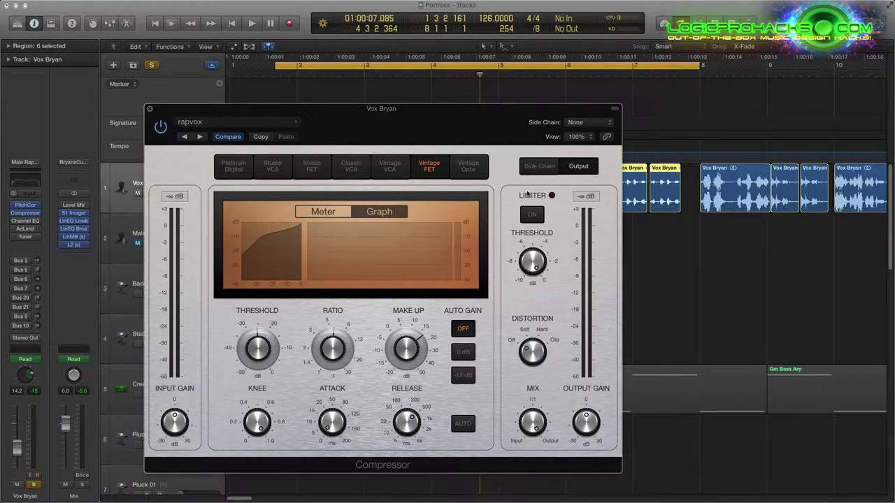
# - Reposition the Compressor window, set its Make Up gain to 9.5 dB and adjust Input Gain to +6.0 dB
pyautogui.moveTo(385, 113); pyautogui.dragTo(394, 113)
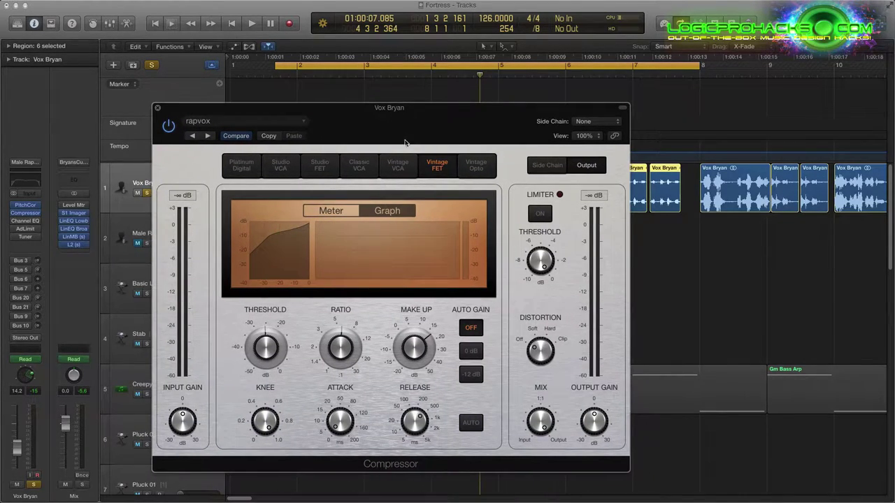
pyautogui.moveTo(382, 107); pyautogui.dragTo(423, 121)
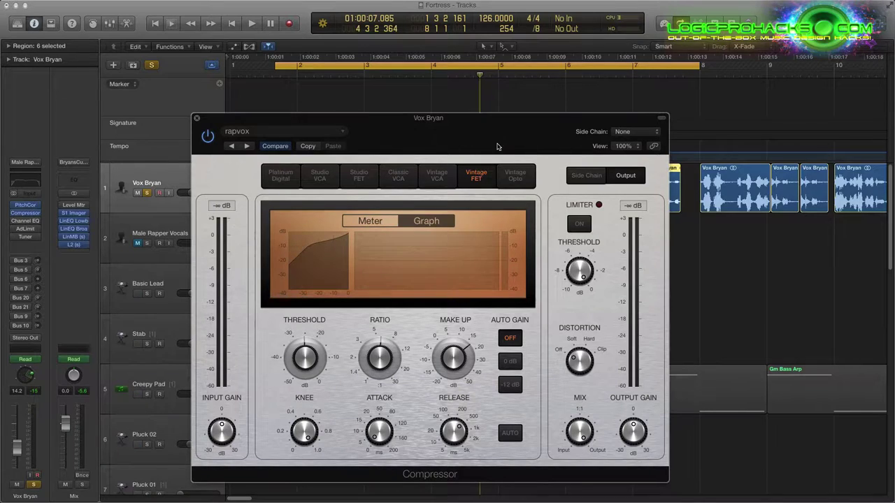
pyautogui.moveTo(464, 152); pyautogui.dragTo(457, 147)
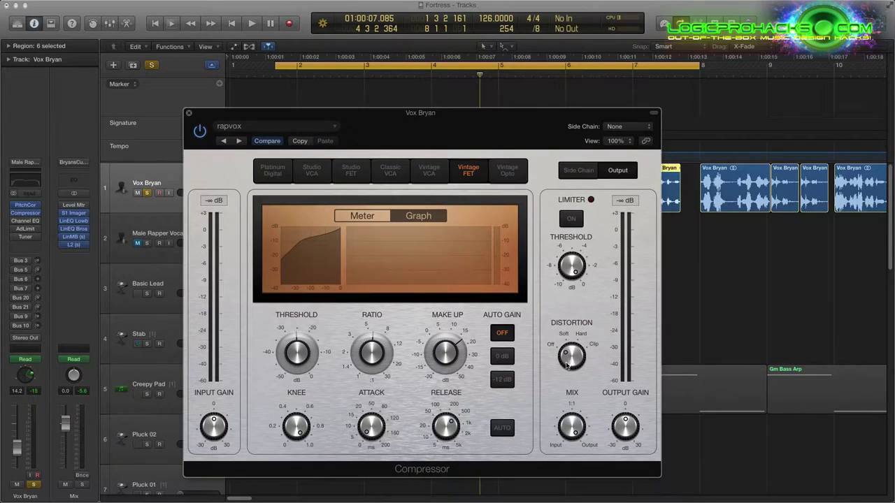
pyautogui.moveTo(377, 113); pyautogui.dragTo(415, 123)
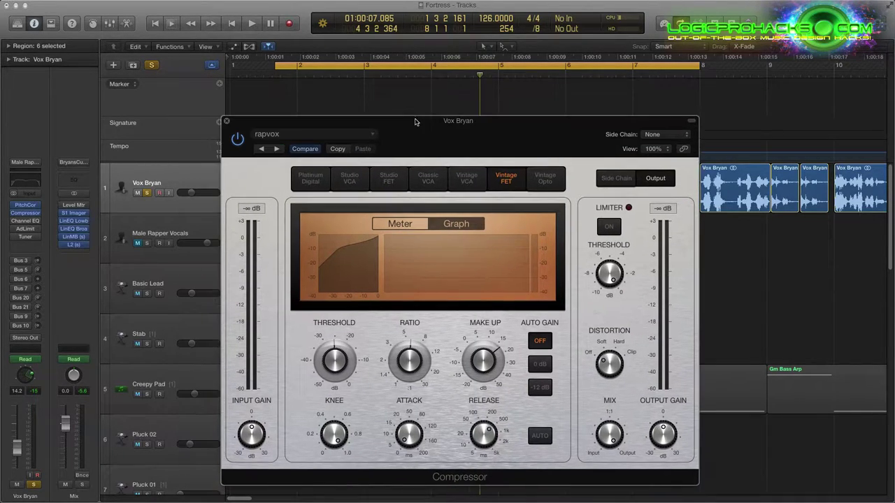
pyautogui.moveTo(468, 360); pyautogui.dragTo(471, 378)
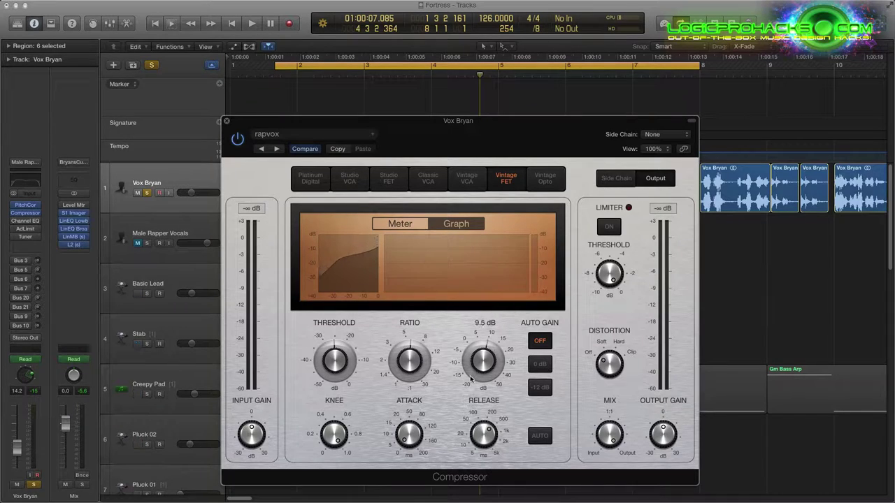
pyautogui.moveTo(246, 431); pyautogui.dragTo(254, 441)
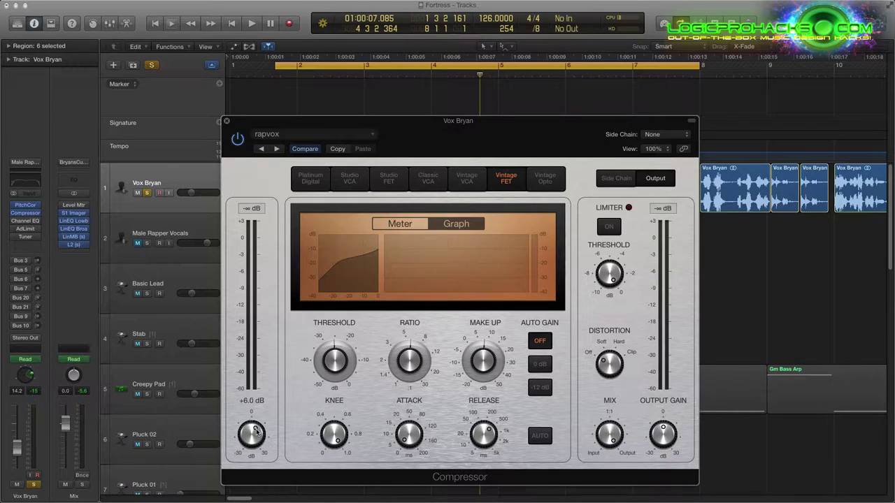
# - Raise the Compressor's Distortion slightly toward Soft and audition the vocal with it
pyautogui.press('space')
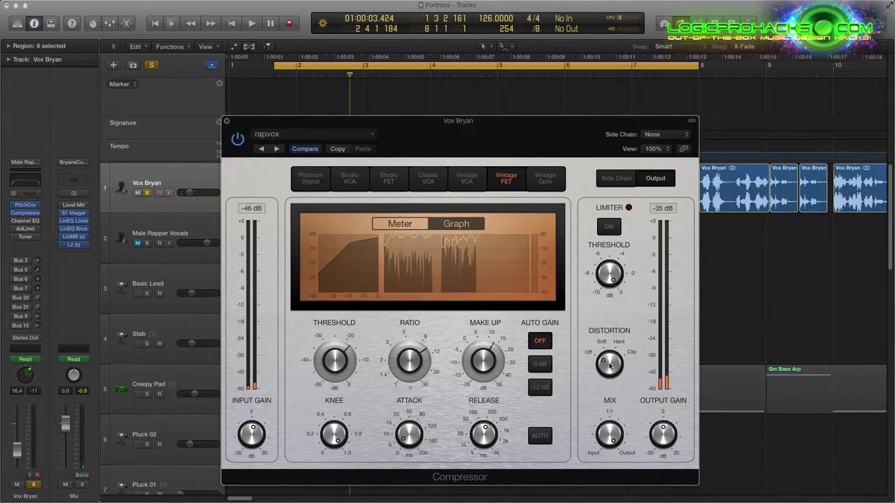
pyautogui.moveTo(608, 366); pyautogui.dragTo(613, 356)
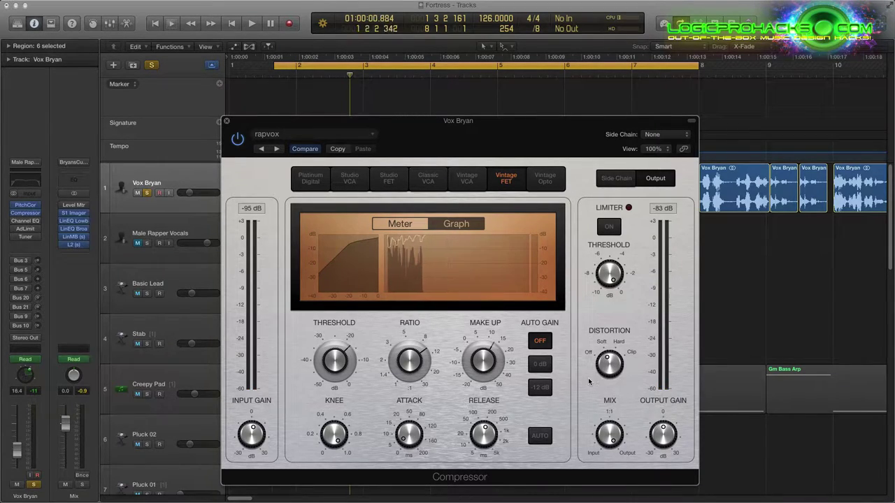
pyautogui.press('space')
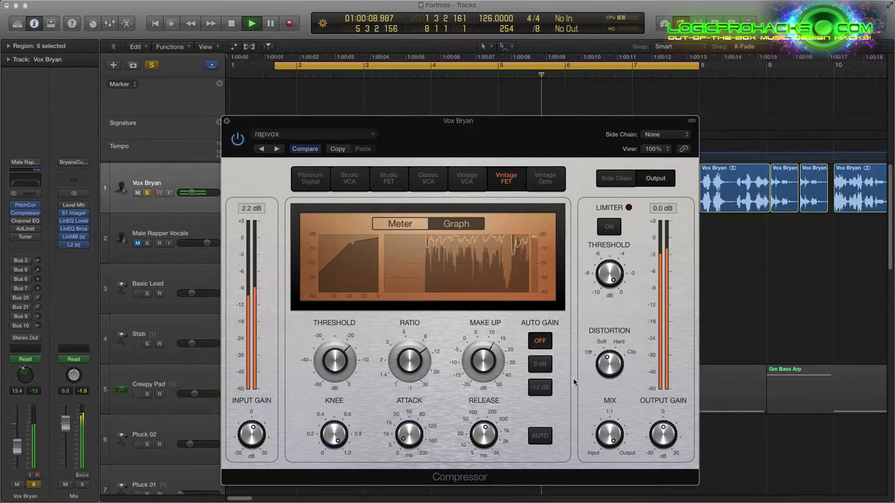
# - Fine-tune the Compressor's Release and lower its Knee to about 0.8 during vocal playback
pyautogui.moveTo(485, 435); pyautogui.dragTo(487, 439)
pyautogui.moveTo(327, 433)
pyautogui.moveTo(327, 434)
pyautogui.mouseDown()
pyautogui.moveTo(324, 453)
pyautogui.moveTo(331, 440)
pyautogui.mouseUp()
pyautogui.moveTo(414, 361)
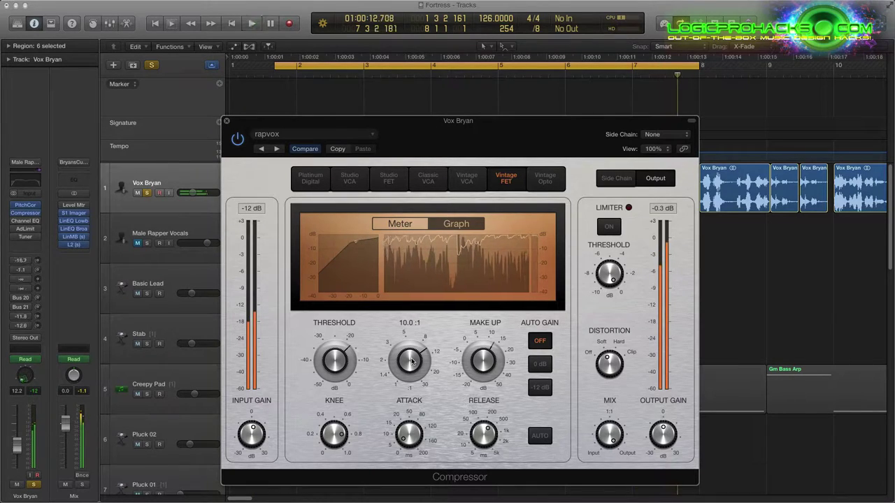
pyautogui.moveTo(470, 376)
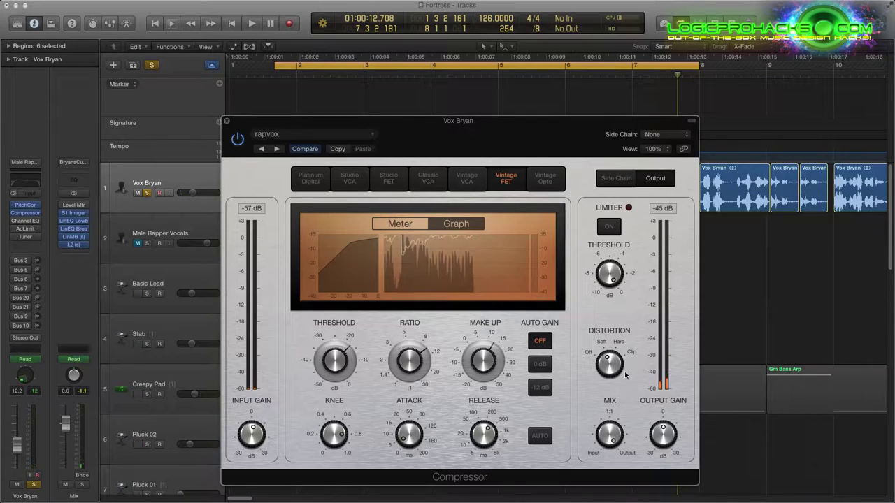
# - Turn the Compressor's Distortion back to Off and raise Input Gain slightly while playing the vocal
pyautogui.moveTo(616, 369); pyautogui.dragTo(589, 365)
pyautogui.press('space')
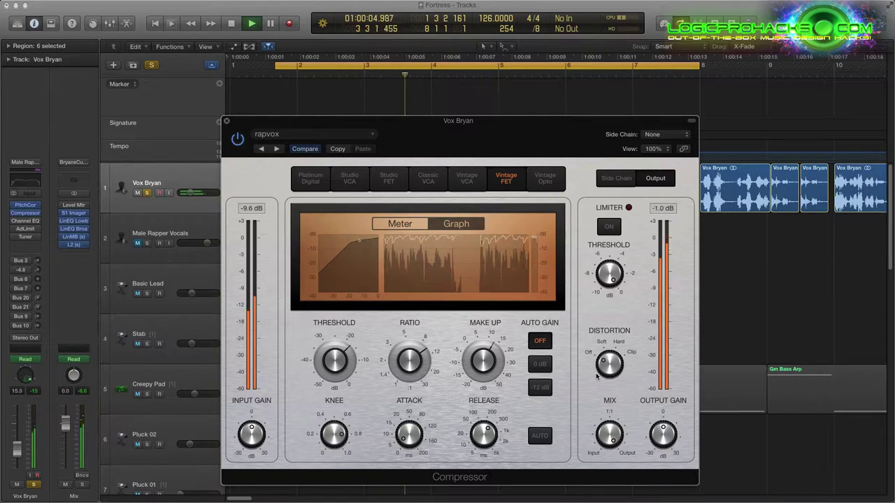
pyautogui.moveTo(253, 437)
pyautogui.moveTo(253, 436); pyautogui.dragTo(260, 434)
pyautogui.press('space')
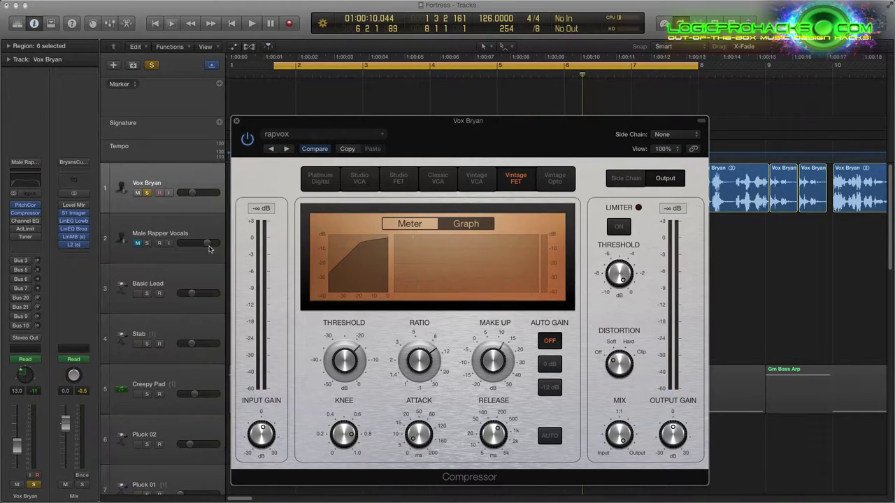
# - Open the lead vocal's Channel EQ, move its window clear of the mixer strips and switch the plug-in on
pyautogui.click(14, 222)
pyautogui.moveTo(535, 133); pyautogui.dragTo(601, 125)
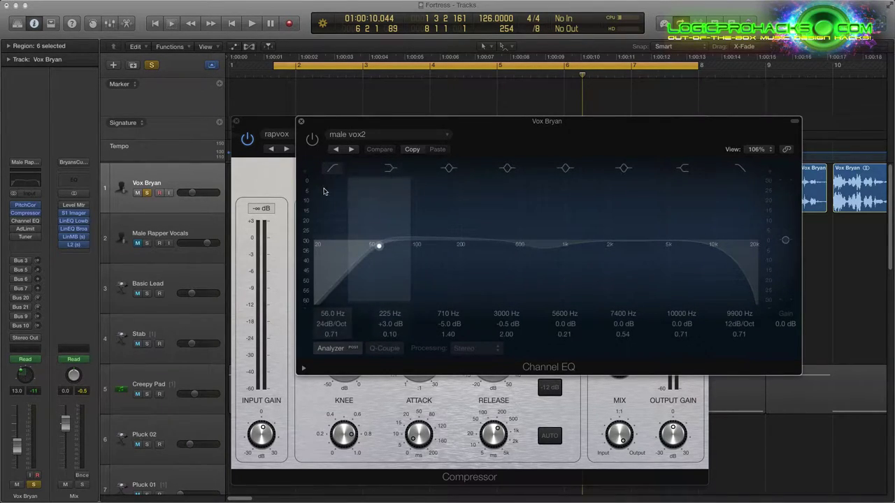
pyautogui.click(312, 140)
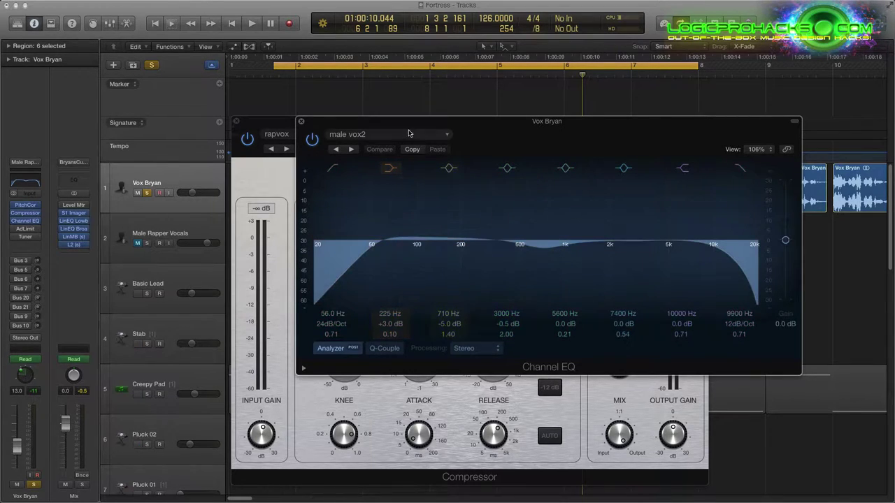
# - Look through the Channel EQ's Factory Voice presets and copy the current EQ settings
pyautogui.click(363, 135)
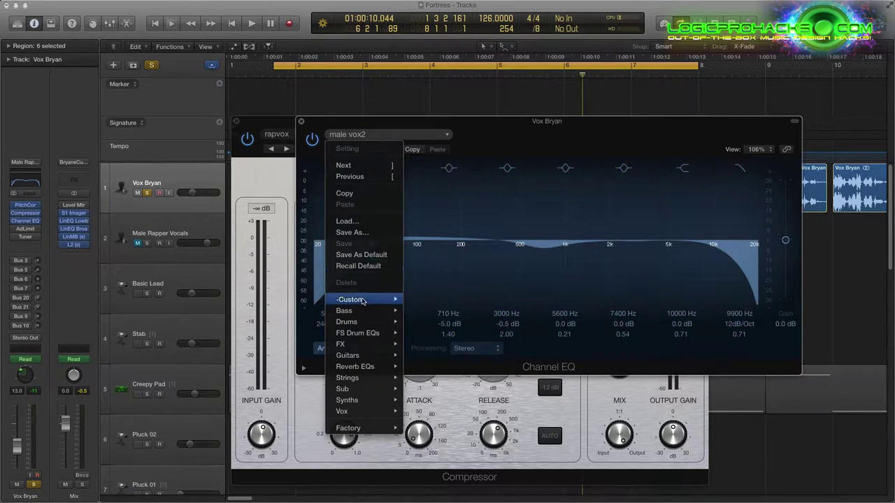
pyautogui.moveTo(356, 428)
pyautogui.moveTo(433, 418)
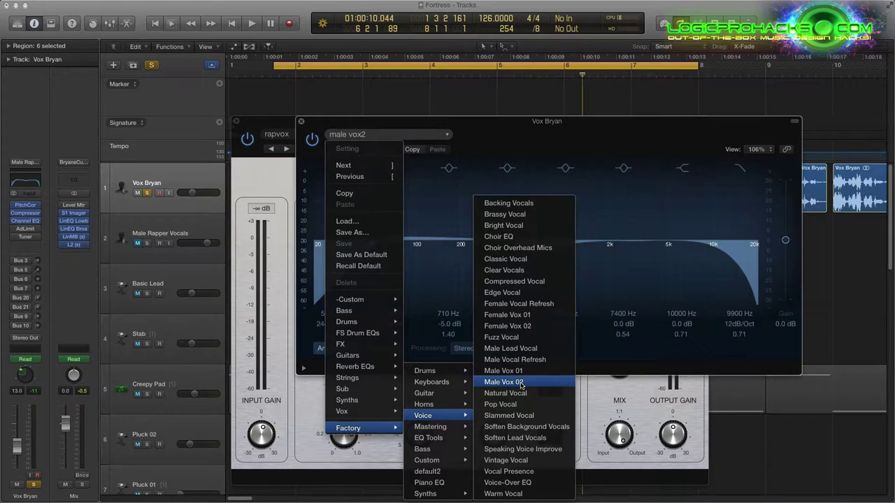
pyautogui.click(442, 129)
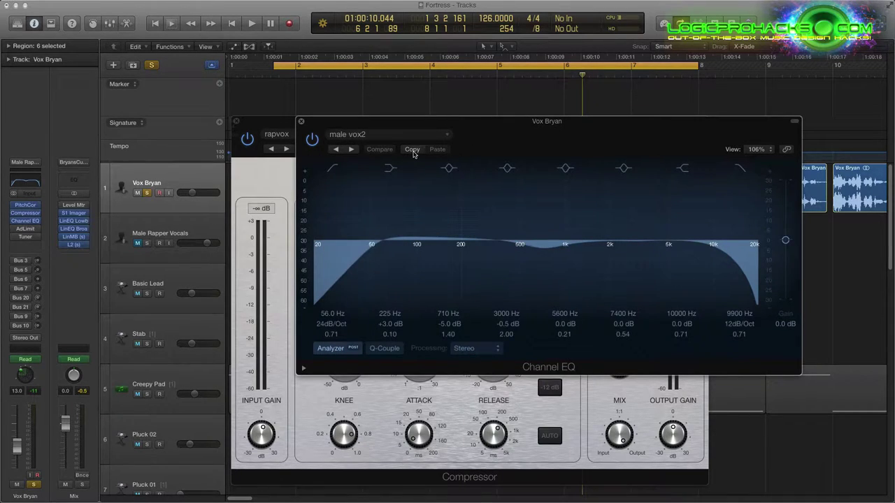
# - Preview the factory Male Vox 02 and Male Vox 01 EQ presets and paste the copied settings back
pyautogui.click(360, 134)
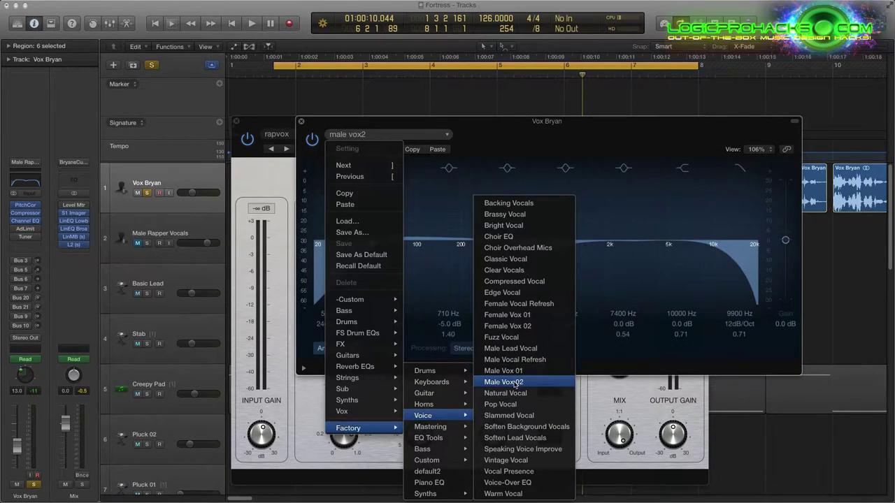
pyautogui.click(516, 382)
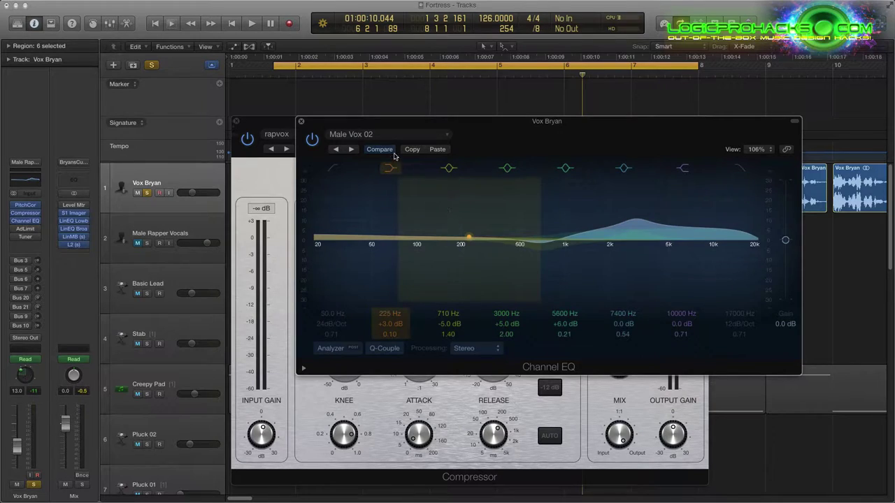
pyautogui.click(337, 151)
pyautogui.click(351, 151)
pyautogui.click(335, 151)
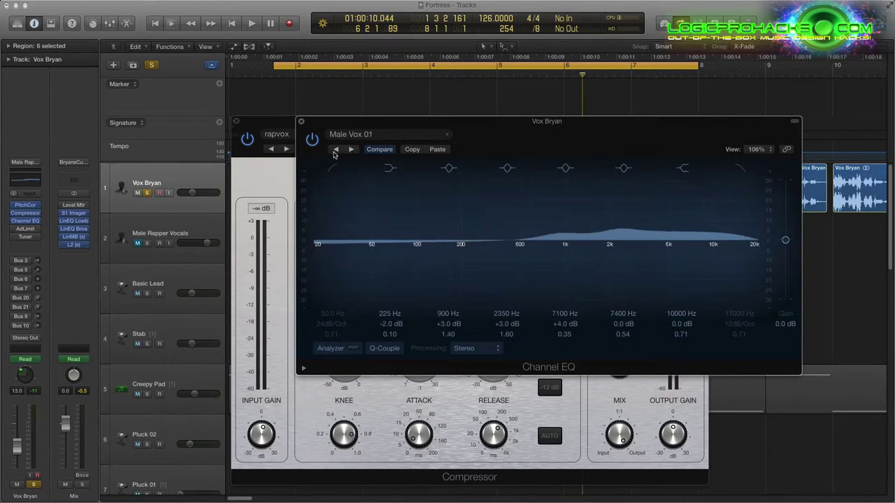
pyautogui.click(438, 149)
# - Check the Channel EQ's preset categories and audition the vocal through the custom EQ curve
pyautogui.moveTo(392, 129); pyautogui.dragTo(388, 132)
pyautogui.click(383, 138)
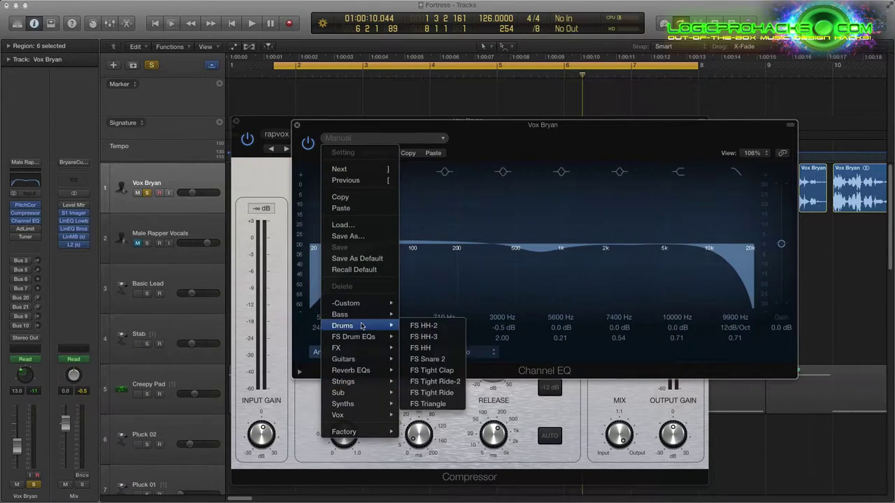
pyautogui.click(414, 132)
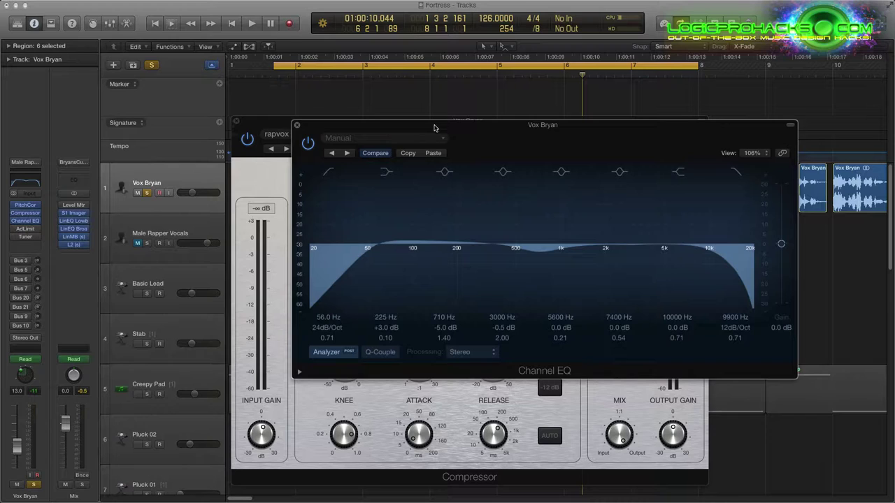
pyautogui.press('space')
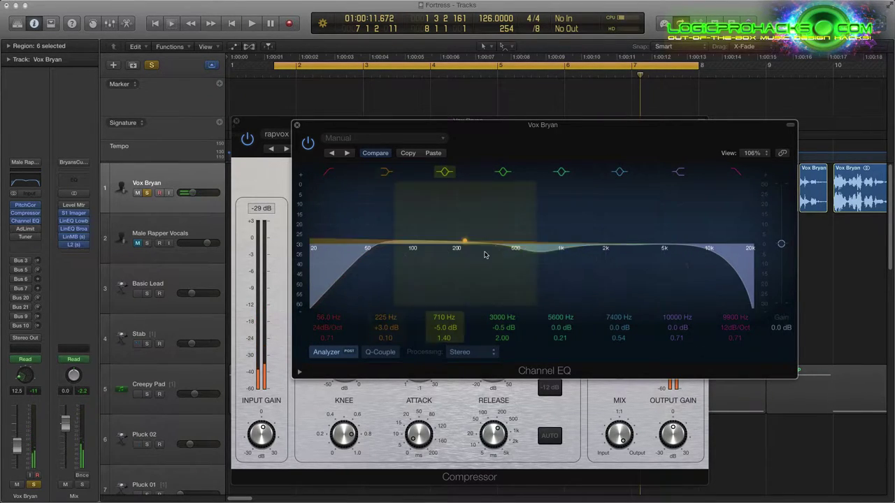
# - Close the Channel EQ and move the Compressor window higher in the workspace
pyautogui.moveTo(384, 131); pyautogui.dragTo(367, 184)
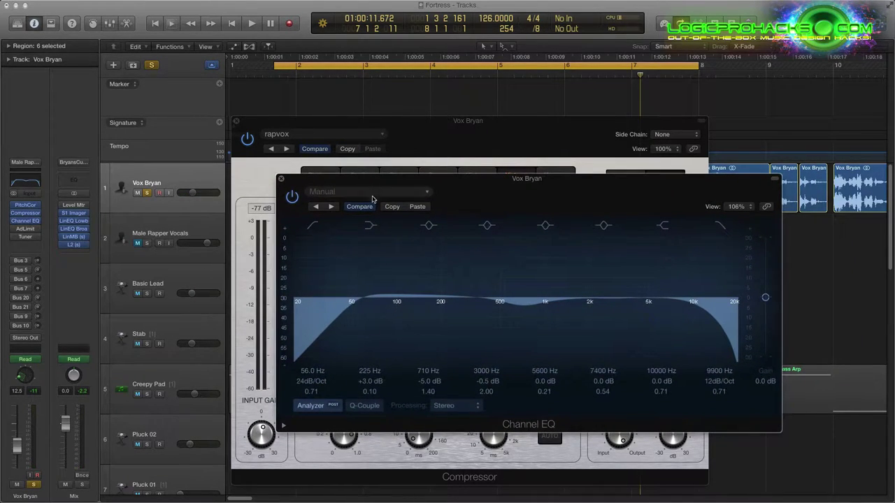
pyautogui.moveTo(340, 177); pyautogui.dragTo(284, 186)
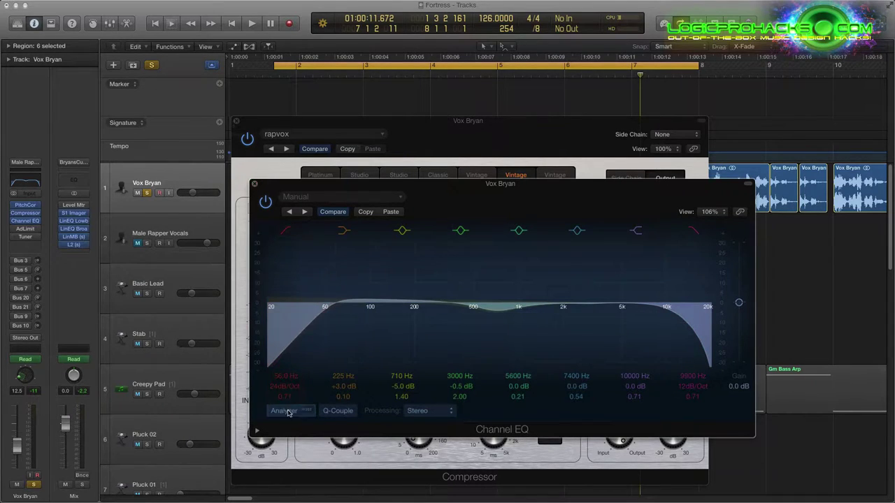
pyautogui.click(254, 184)
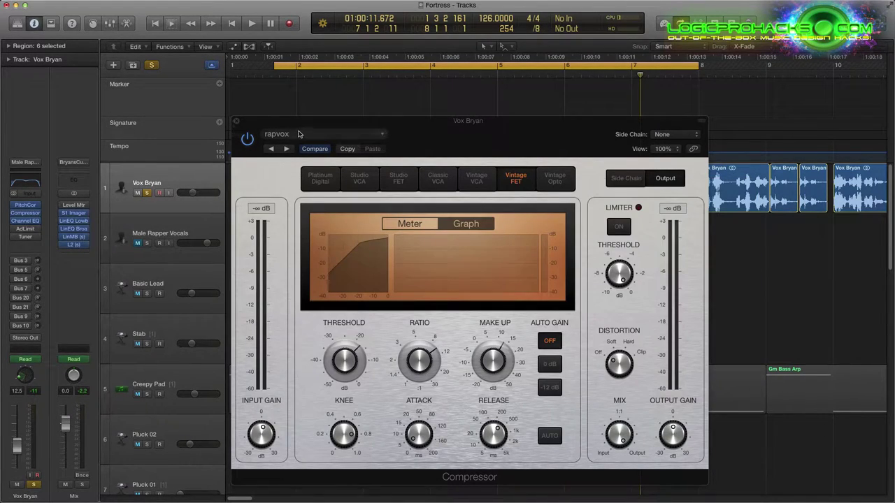
pyautogui.moveTo(293, 123); pyautogui.dragTo(336, 90)
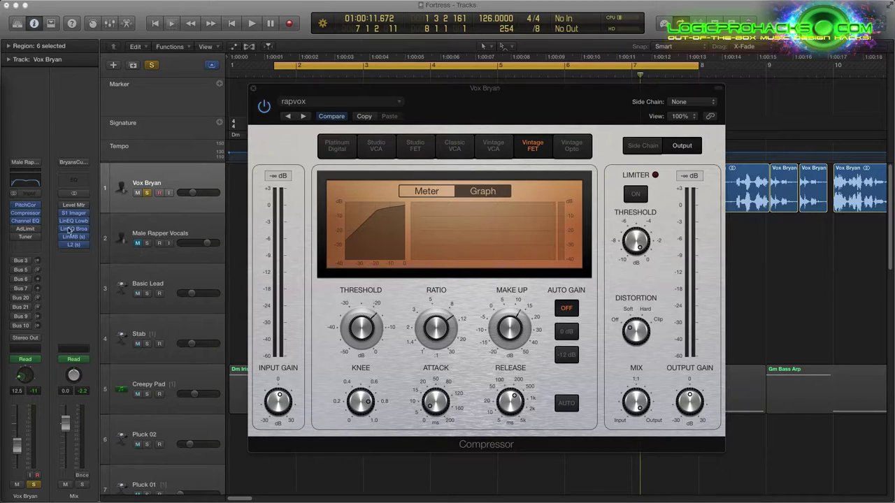
# - Reopen the Channel EQ, switch its Analyzer off and back on, and close the EQ
pyautogui.click(26, 220)
pyautogui.click(283, 444)
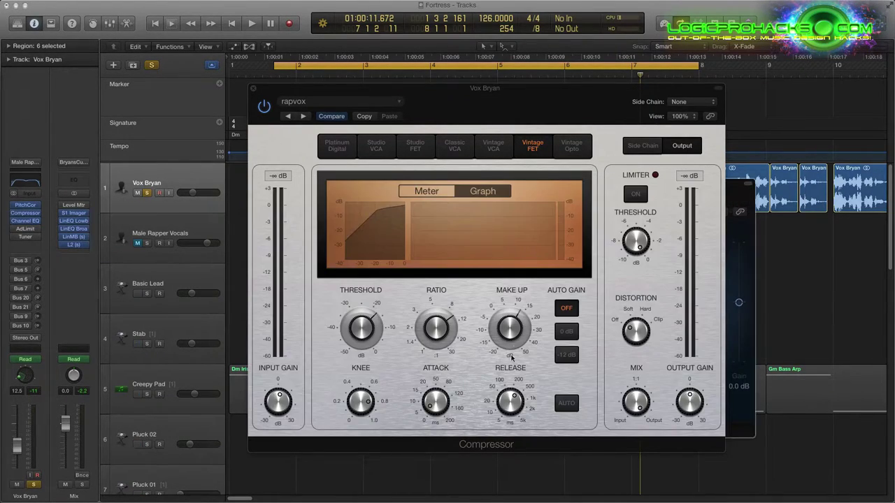
pyautogui.click(734, 210)
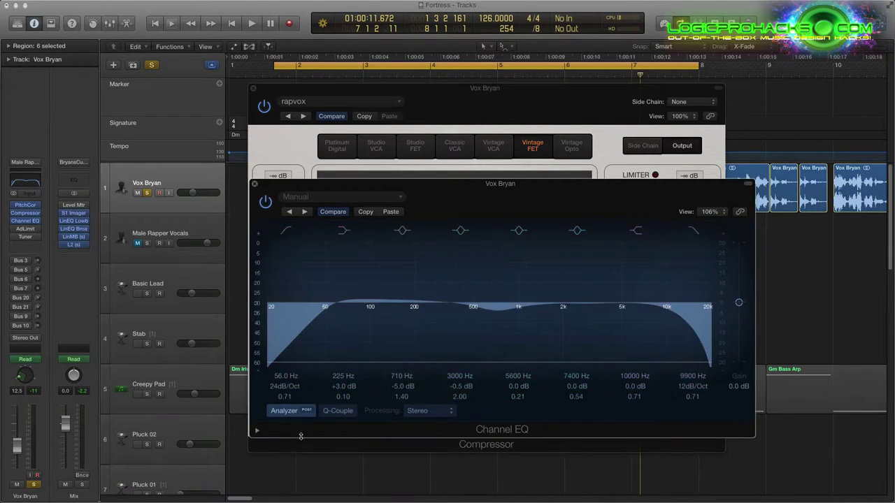
pyautogui.click(286, 413)
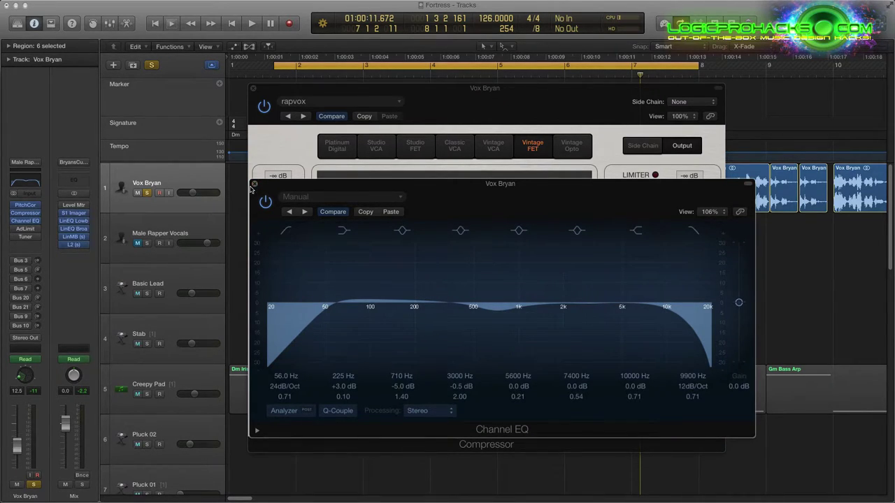
pyautogui.moveTo(282, 184); pyautogui.dragTo(274, 211)
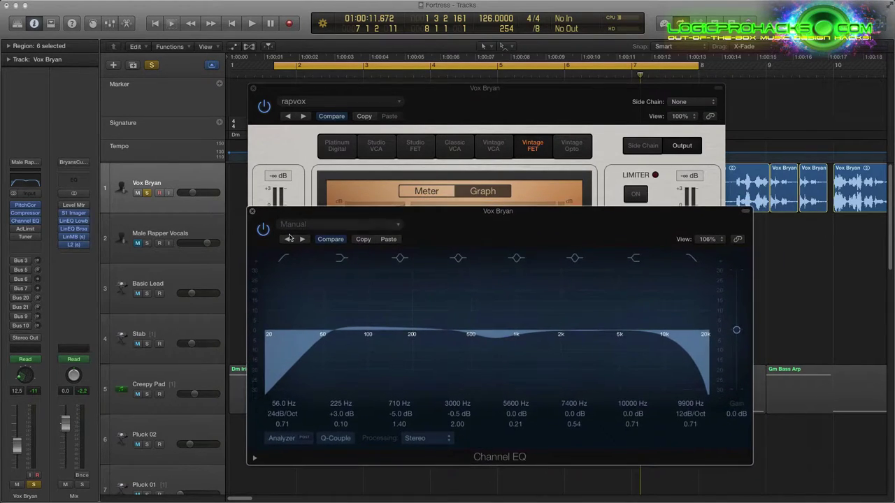
pyautogui.click(288, 443)
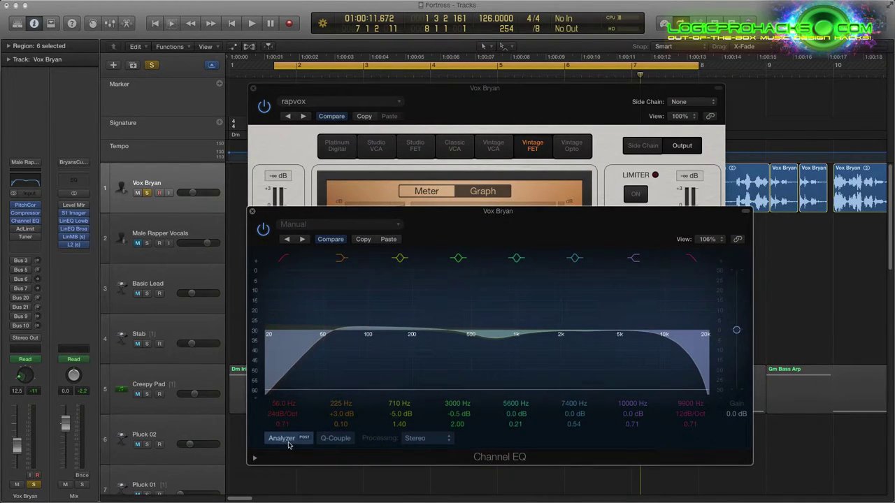
pyautogui.click(253, 210)
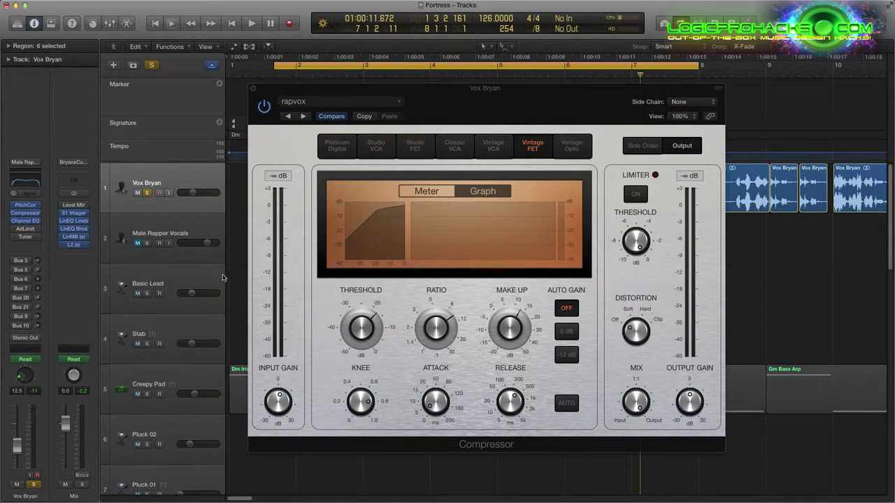
# - Open the Adaptive Limiter on the lead vocal track and place its window over the Compressor
pyautogui.moveTo(21, 225)
pyautogui.click(25, 228)
pyautogui.moveTo(131, 122); pyautogui.dragTo(610, 223)
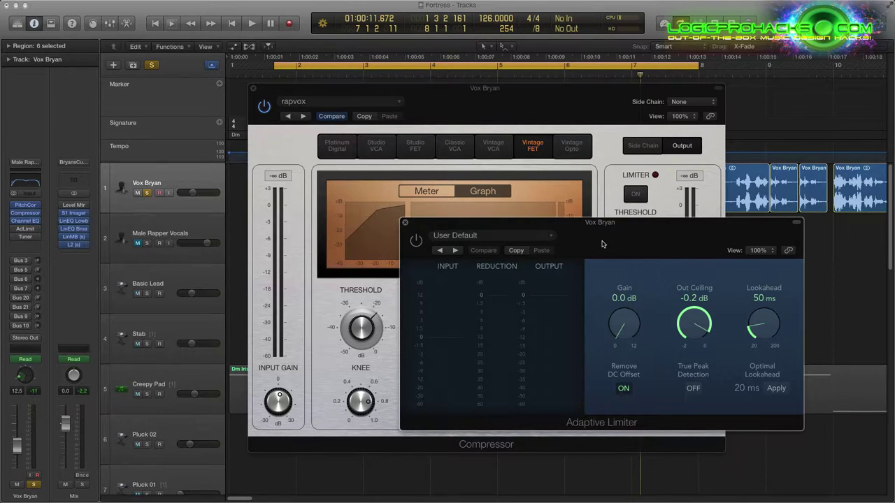
pyautogui.moveTo(591, 225); pyautogui.dragTo(519, 246)
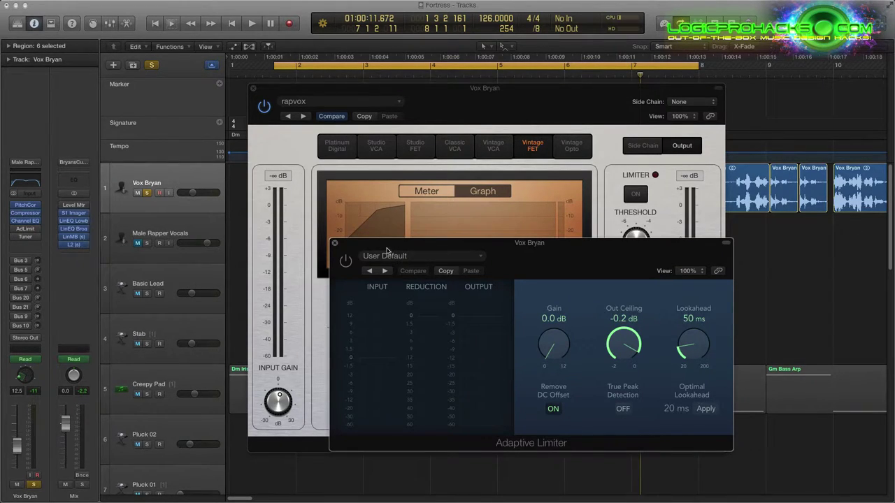
pyautogui.moveTo(381, 247)
pyautogui.mouseDown()
pyautogui.moveTo(355, 257)
pyautogui.moveTo(381, 249)
pyautogui.mouseUp()
pyautogui.moveTo(537, 249); pyautogui.dragTo(539, 248)
pyautogui.moveTo(566, 251); pyautogui.dragTo(627, 253)
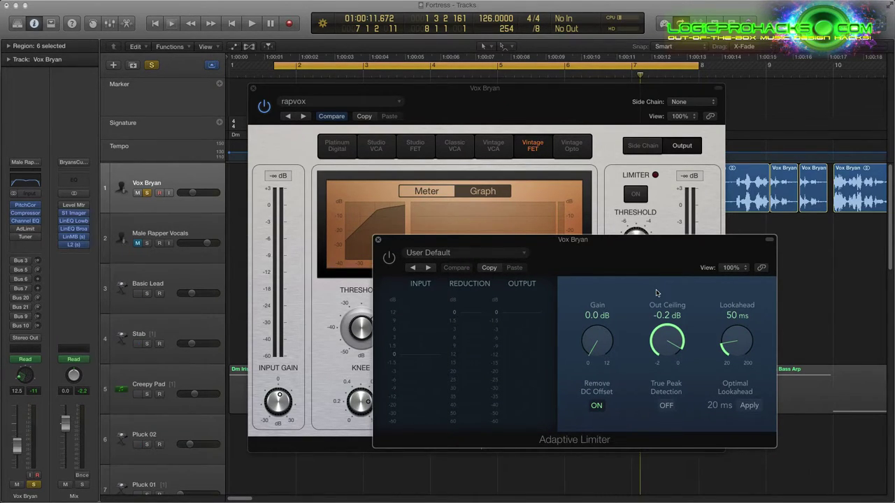
pyautogui.moveTo(510, 254); pyautogui.dragTo(463, 229)
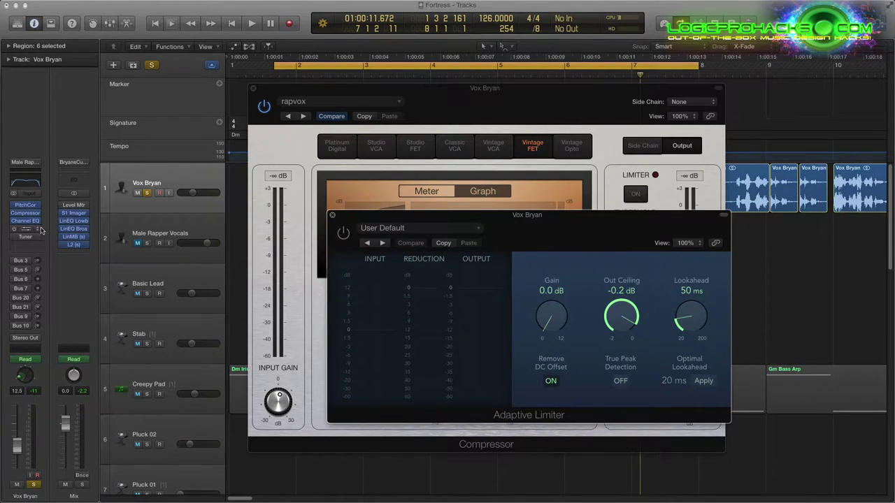
# - Insert a Limiter in the empty slot below the Tuner on the lead vocal and place it beside the Adaptive Limiter
pyautogui.click(25, 243)
pyautogui.moveTo(45, 278)
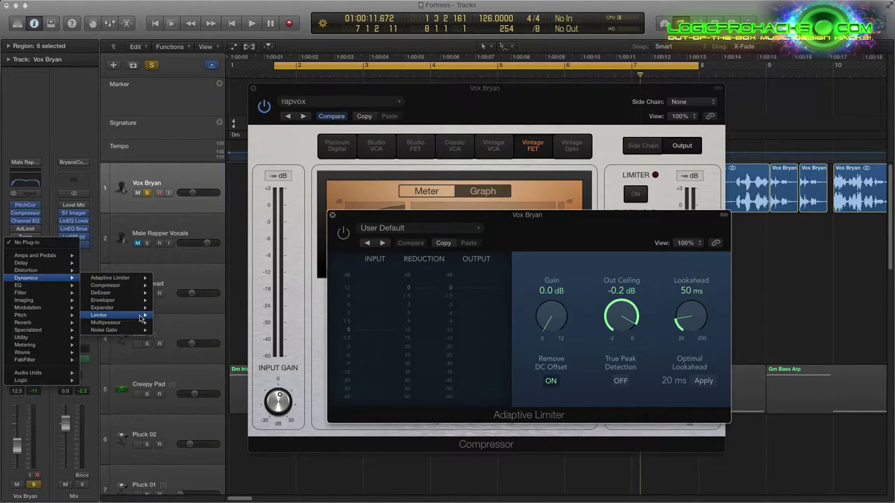
pyautogui.click(176, 315)
pyautogui.moveTo(509, 214); pyautogui.dragTo(642, 118)
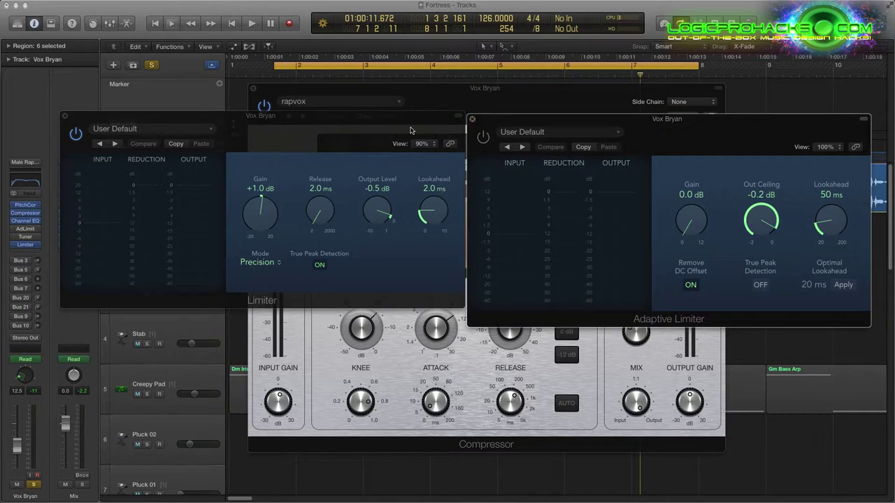
pyautogui.moveTo(407, 130)
pyautogui.mouseDown()
pyautogui.moveTo(378, 130)
pyautogui.moveTo(392, 138)
pyautogui.mouseUp()
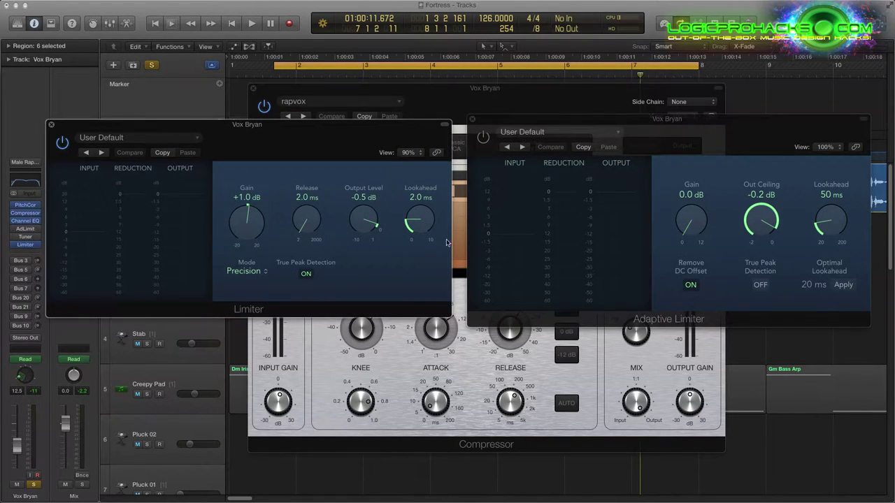
# - Raise the Limiter's Lookahead to 2.8 ms and the Adaptive Limiter's Lookahead to 72 ms
pyautogui.moveTo(424, 224); pyautogui.dragTo(429, 324)
pyautogui.moveTo(834, 222)
pyautogui.mouseDown()
pyautogui.moveTo(833, 206)
pyautogui.moveTo(822, 215)
pyautogui.mouseUp()
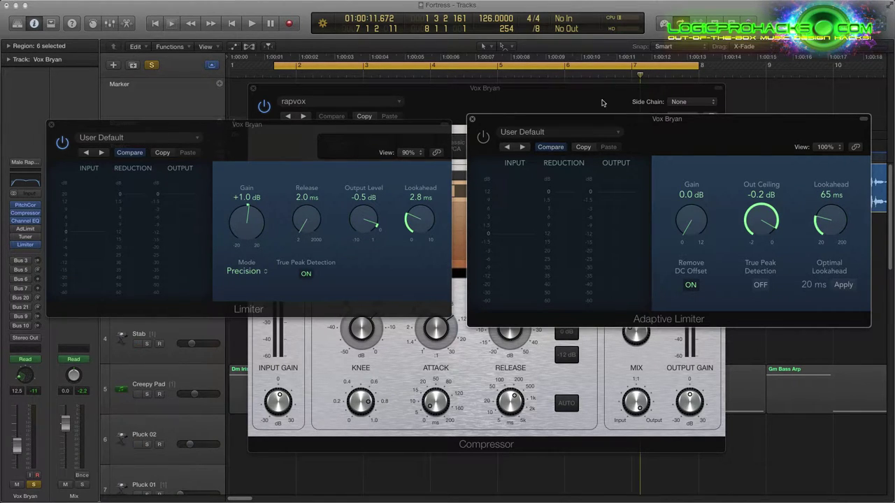
pyautogui.moveTo(591, 118); pyautogui.dragTo(482, 117)
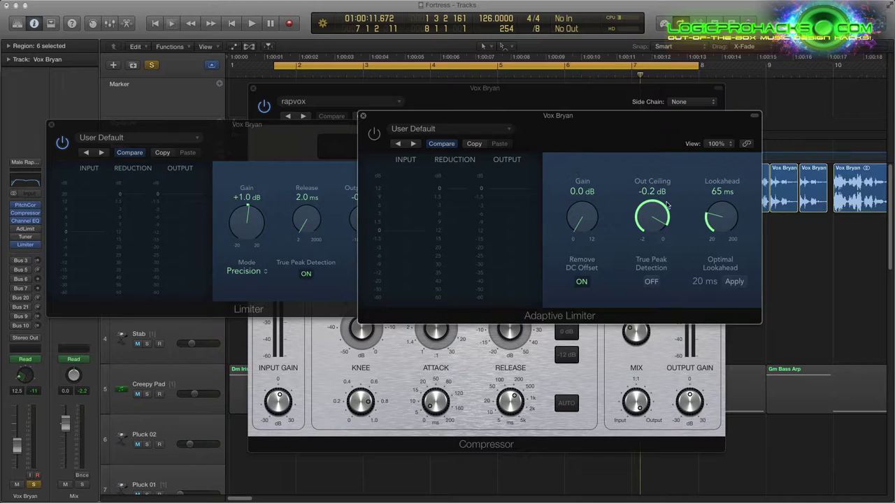
pyautogui.moveTo(727, 223); pyautogui.dragTo(719, 215)
pyautogui.moveTo(624, 116); pyautogui.dragTo(706, 127)
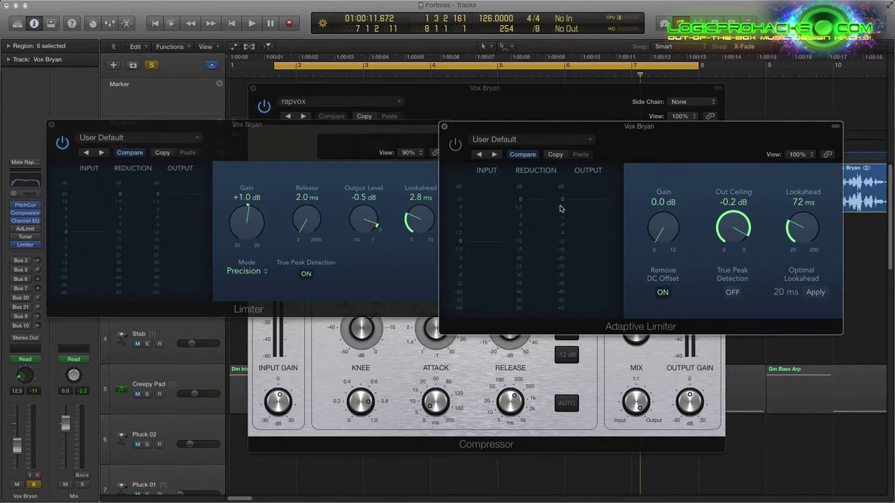
pyautogui.moveTo(384, 137); pyautogui.dragTo(359, 158)
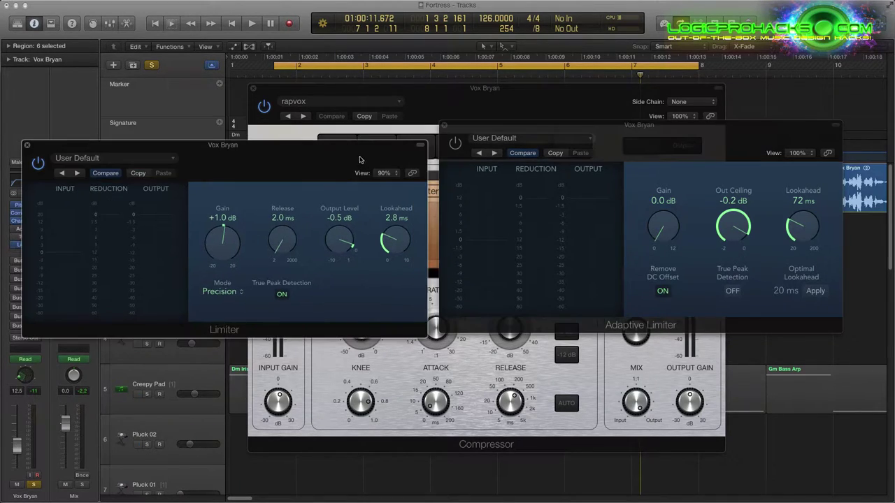
pyautogui.moveTo(539, 127); pyautogui.dragTo(511, 134)
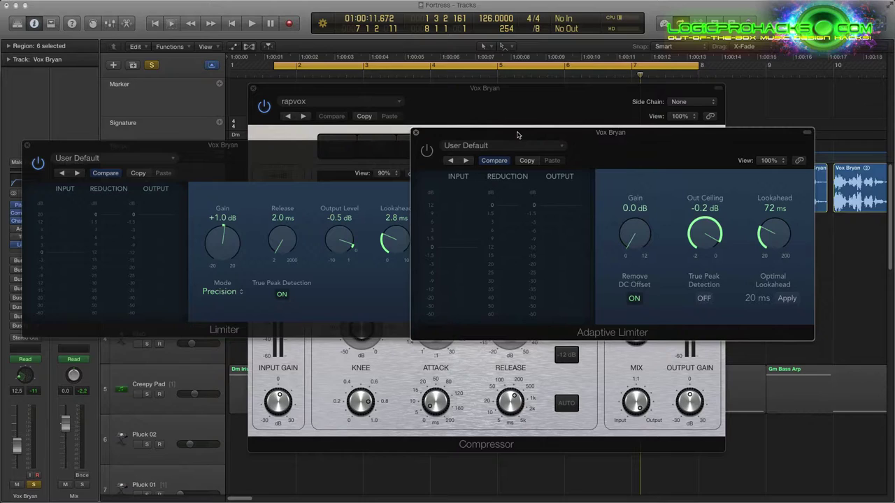
pyautogui.moveTo(441, 133); pyautogui.dragTo(409, 131)
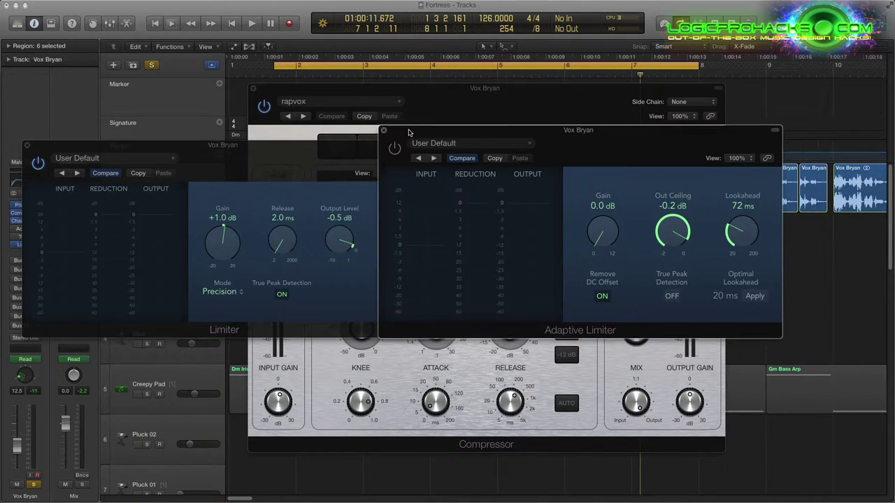
pyautogui.moveTo(529, 136); pyautogui.dragTo(532, 139)
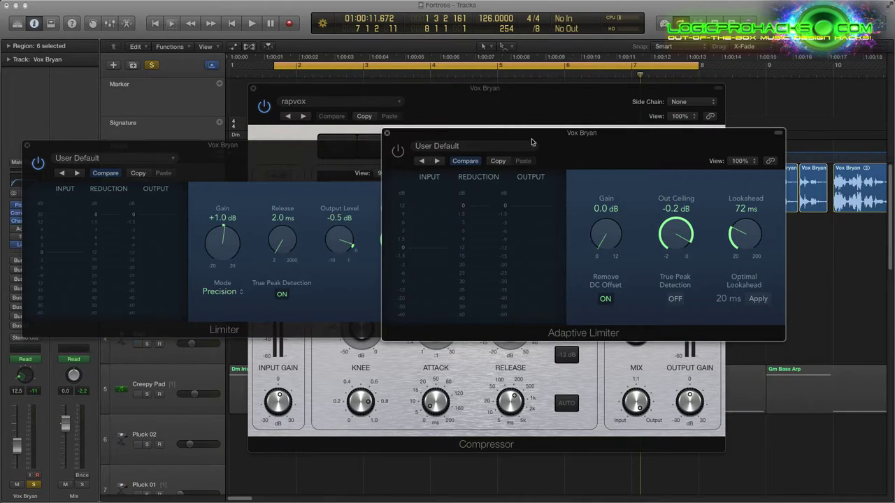
pyautogui.moveTo(531, 142); pyautogui.dragTo(525, 252)
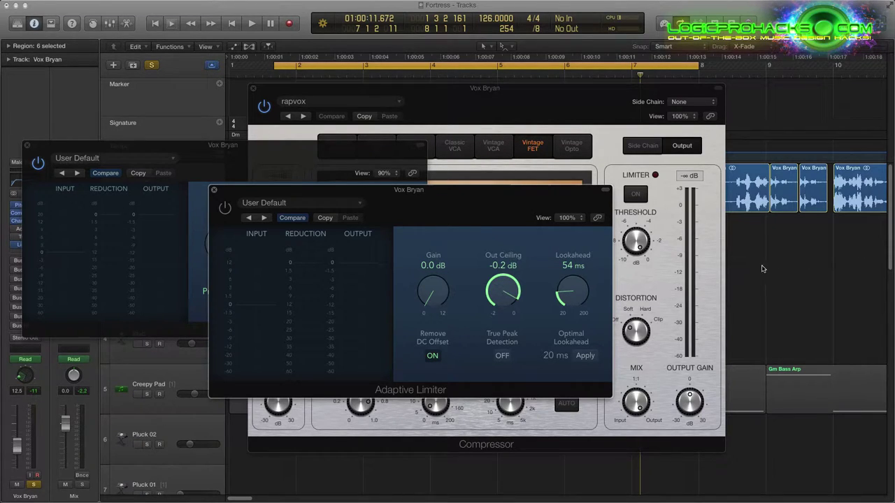
# - Set the Limiter's Lookahead to 1.7 ms and the Adaptive Limiter's Lookahead to 55 ms
pyautogui.moveTo(218, 144); pyautogui.dragTo(242, 209)
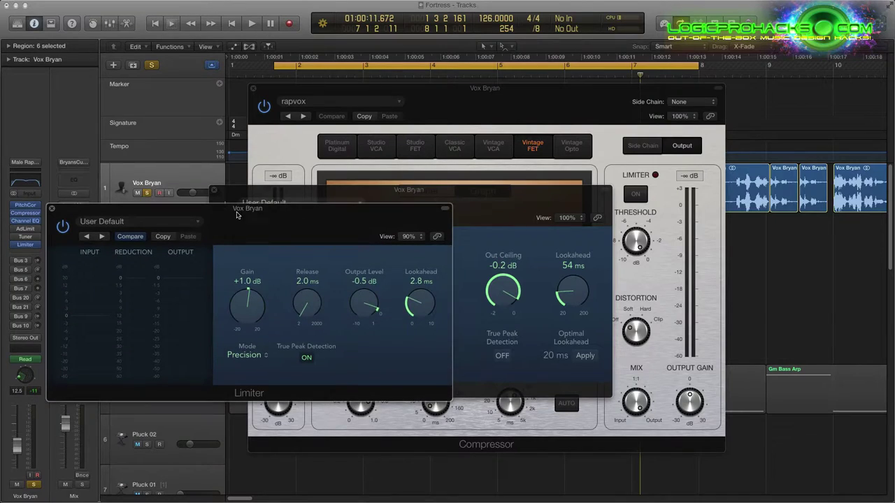
pyautogui.moveTo(417, 309); pyautogui.dragTo(420, 301)
pyautogui.moveTo(416, 310); pyautogui.dragTo(447, 327)
pyautogui.moveTo(570, 294); pyautogui.dragTo(569, 293)
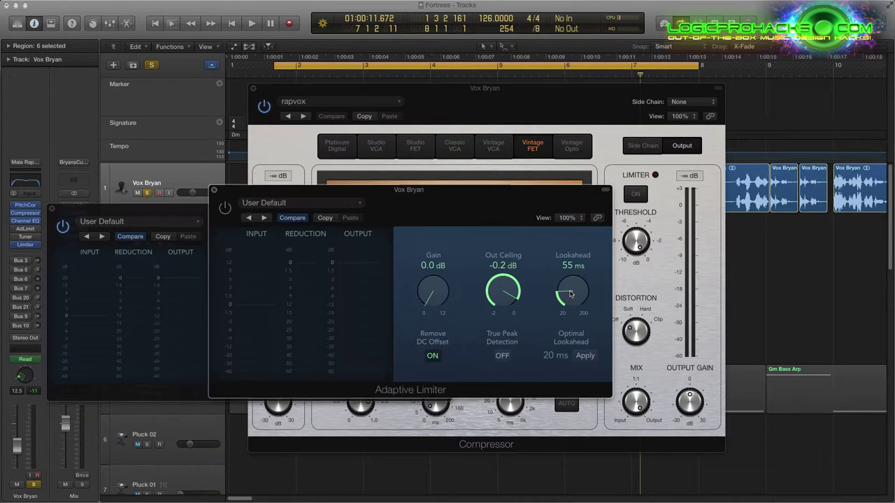
# - Close the Limiter window and place the Adaptive Limiter window over the Compressor
pyautogui.moveTo(370, 196); pyautogui.dragTo(485, 246)
pyautogui.moveTo(270, 212); pyautogui.dragTo(265, 240)
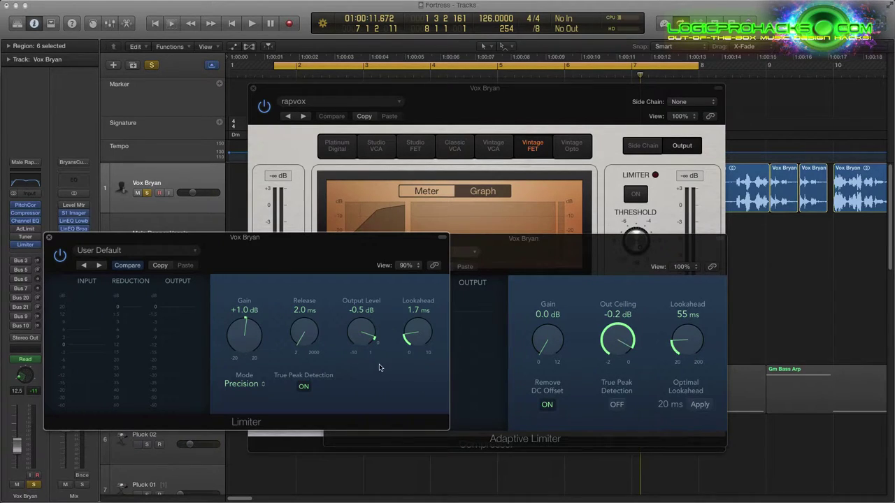
pyautogui.moveTo(380, 368); pyautogui.dragTo(460, 377)
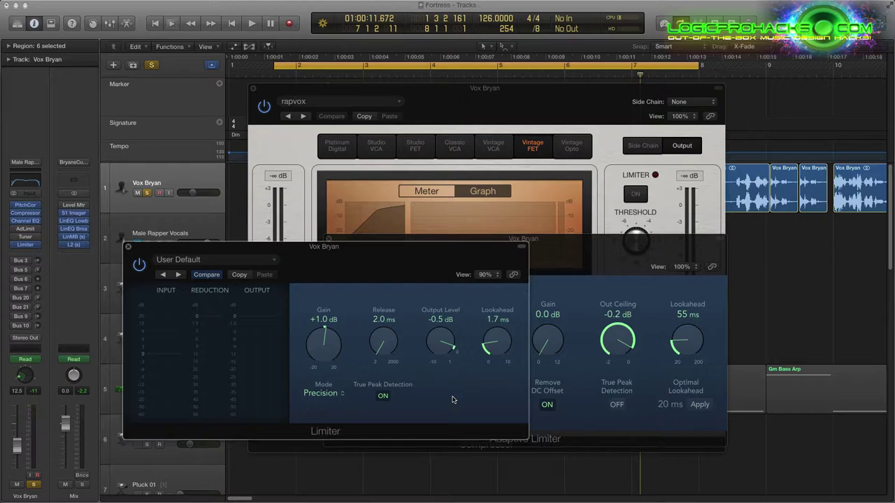
pyautogui.moveTo(388, 252); pyautogui.dragTo(331, 262)
pyautogui.moveTo(530, 242); pyautogui.dragTo(575, 242)
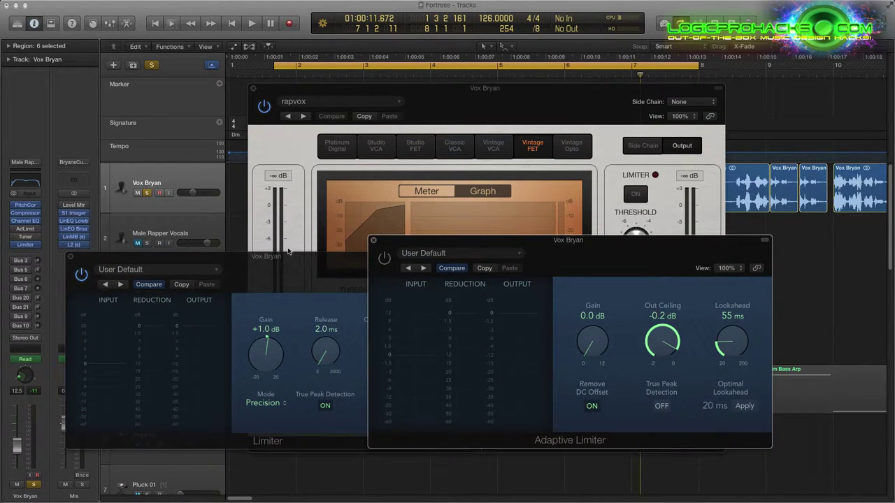
pyautogui.moveTo(296, 261); pyautogui.dragTo(295, 265)
pyautogui.click(68, 259)
pyautogui.click(447, 253)
pyautogui.click(448, 248)
pyautogui.moveTo(447, 248); pyautogui.dragTo(254, 211)
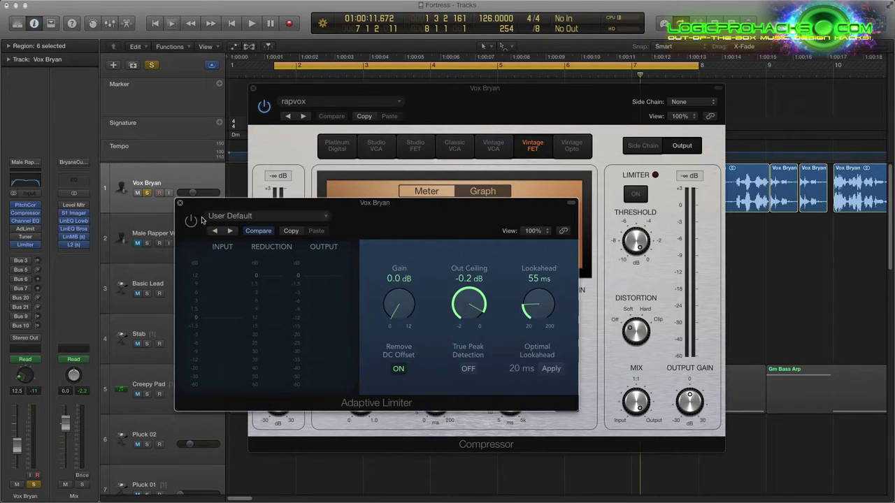
# - Try the Adaptive Limiter's Soft Limiter, Overdrive Limit and Default2 presets, and end on the Factory Default setting
pyautogui.click(255, 217)
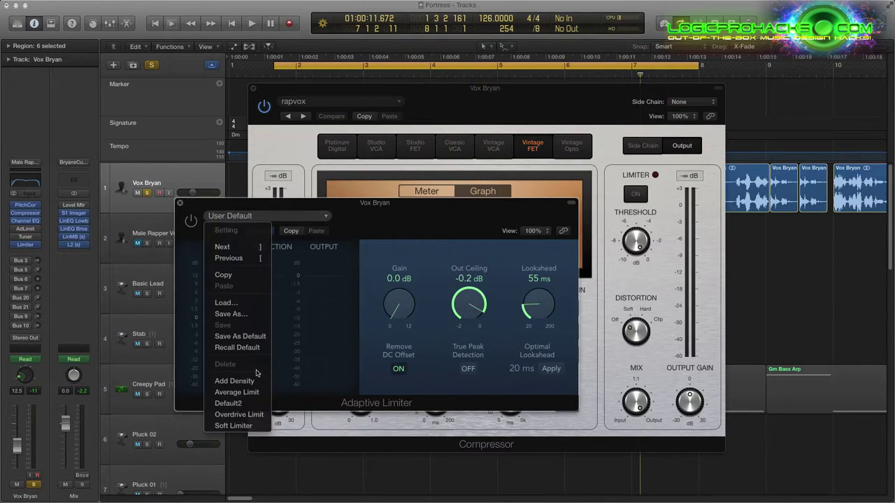
pyautogui.click(238, 425)
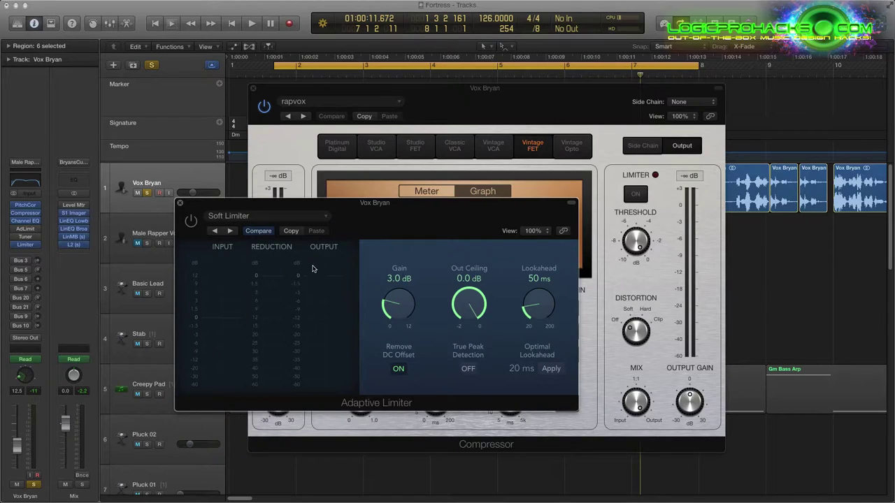
pyautogui.click(232, 217)
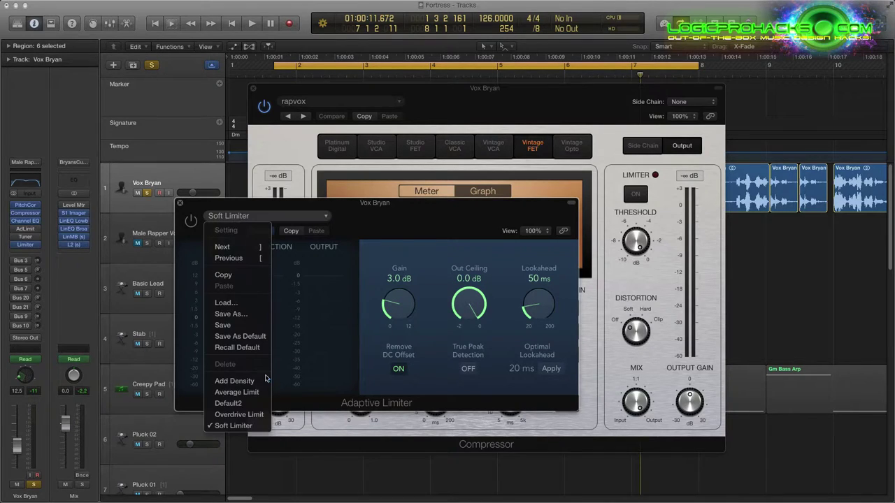
pyautogui.click(239, 415)
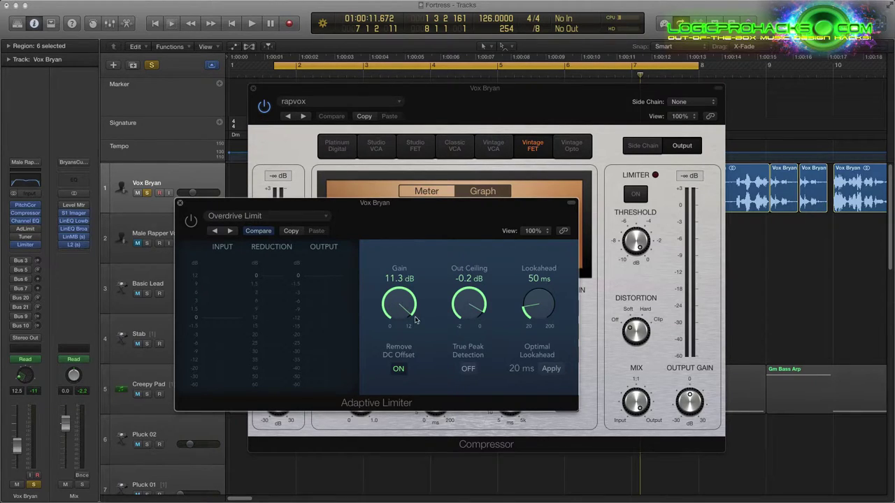
pyautogui.click(264, 216)
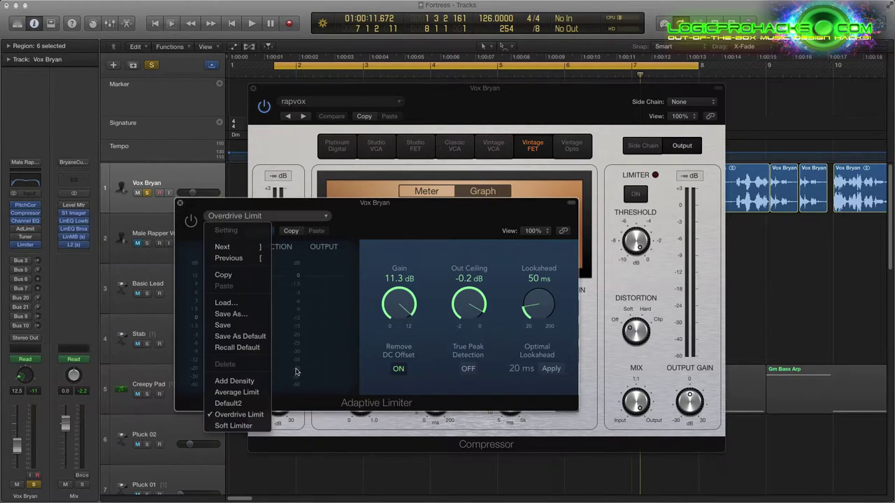
pyautogui.click(240, 403)
pyautogui.click(229, 216)
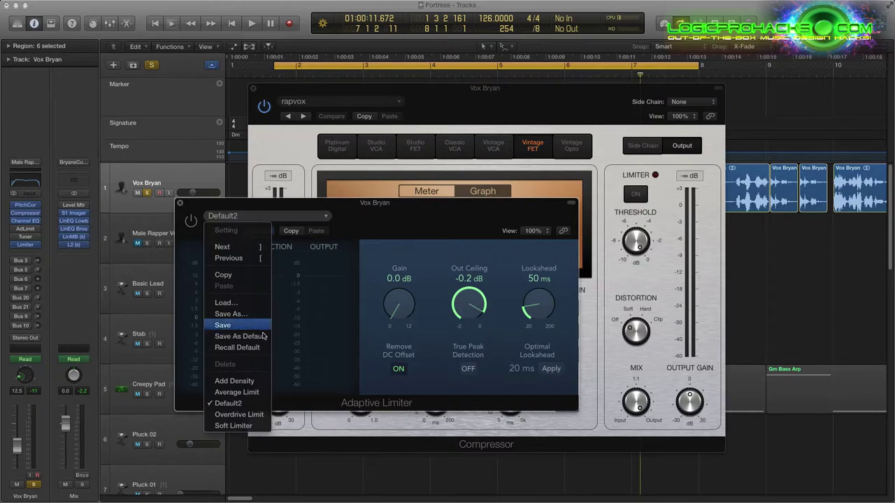
pyautogui.click(238, 393)
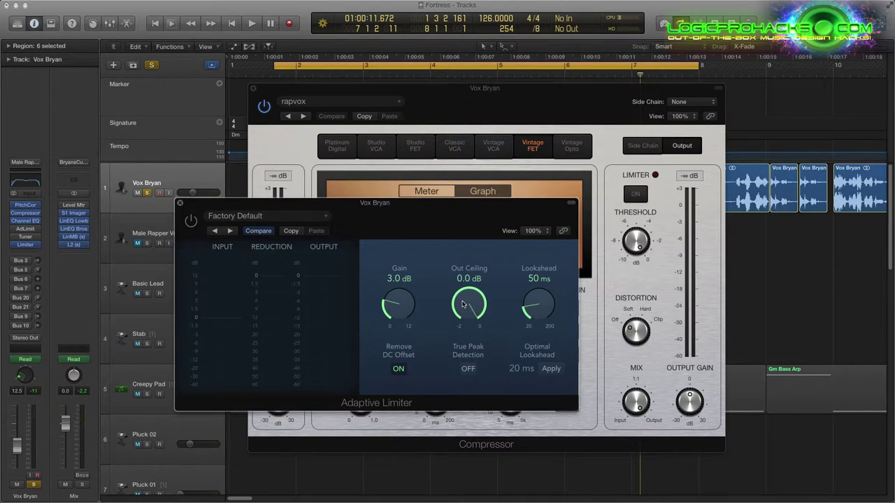
# - Turn on the Adaptive Limiter's True Peak Detection and set its Out Ceiling to -0.2 dB
pyautogui.click(467, 369)
pyautogui.moveTo(461, 306); pyautogui.dragTo(458, 320)
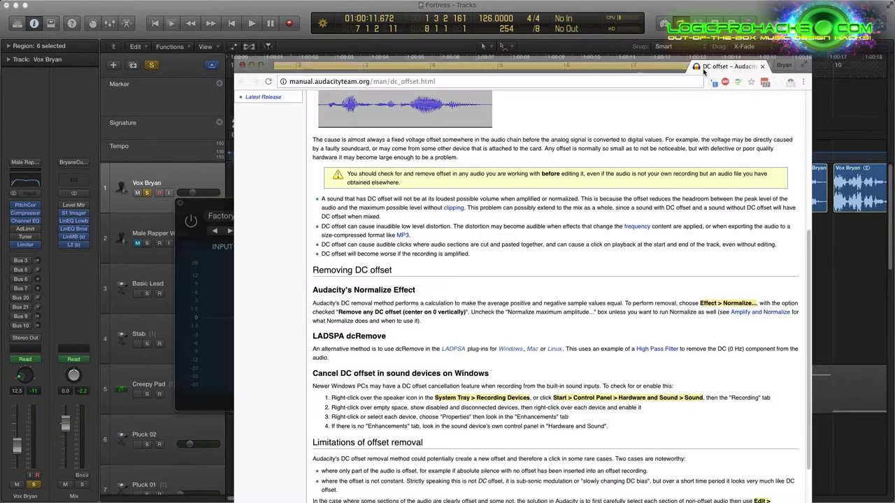
# - Switch to the browser and read the Audacity Manual's DC offset page, including its background section and waveform image
pyautogui.moveTo(697, 70); pyautogui.dragTo(727, 90)
pyautogui.scroll(5, 525, 219)
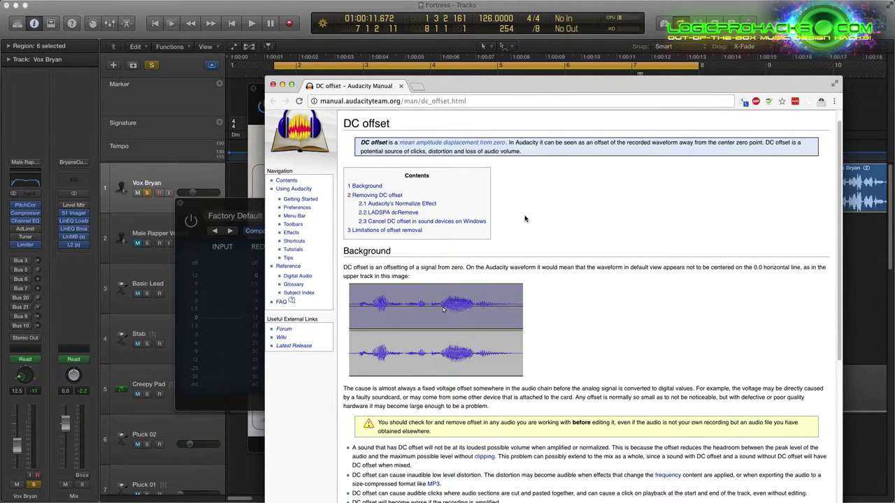
pyautogui.scroll(-10, 605, 222)
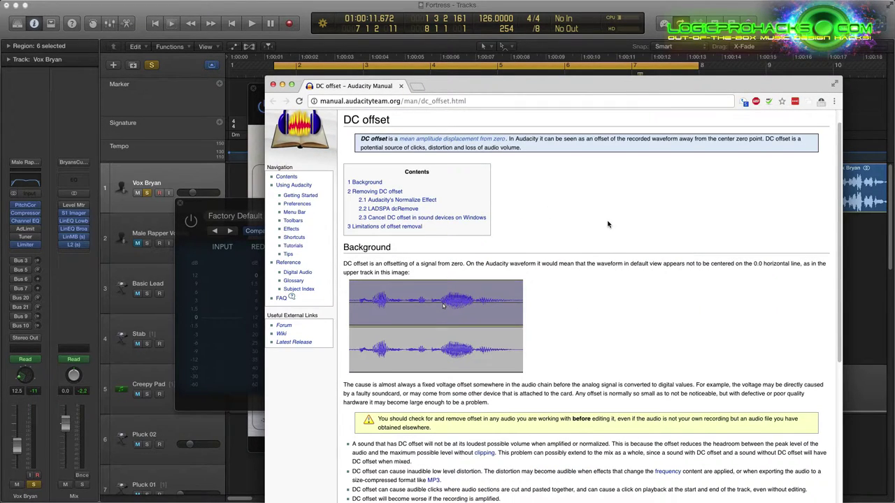
pyautogui.scroll(10, 605, 222)
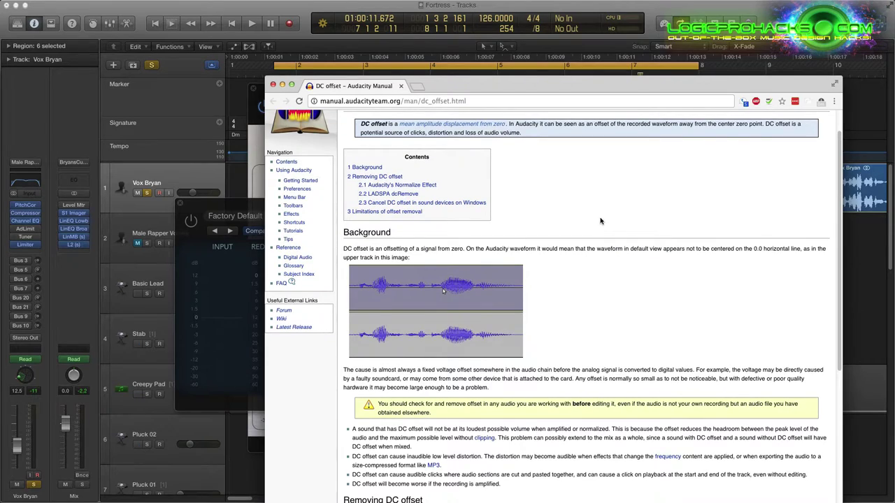
pyautogui.scroll(-2, 600, 225)
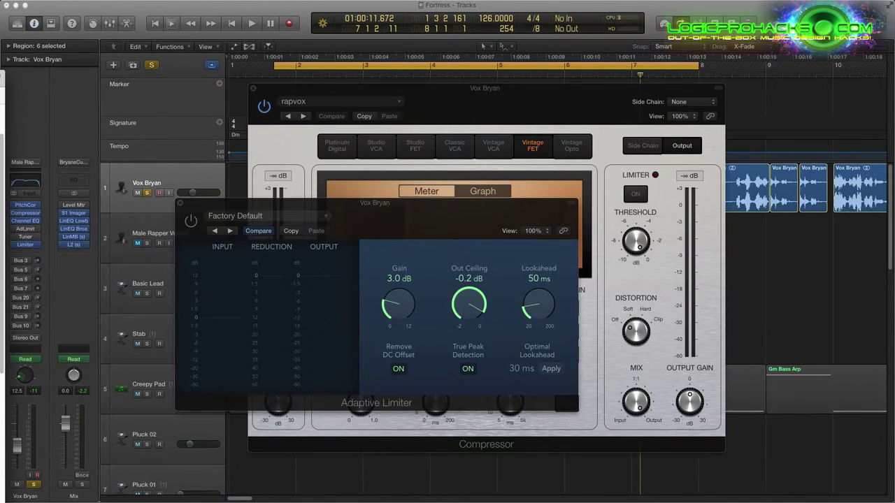
# - Apply the 30 ms optimal lookahead in the Adaptive Limiter and play the vocal with the limiter switched on
pyautogui.moveTo(372, 207); pyautogui.dragTo(452, 247)
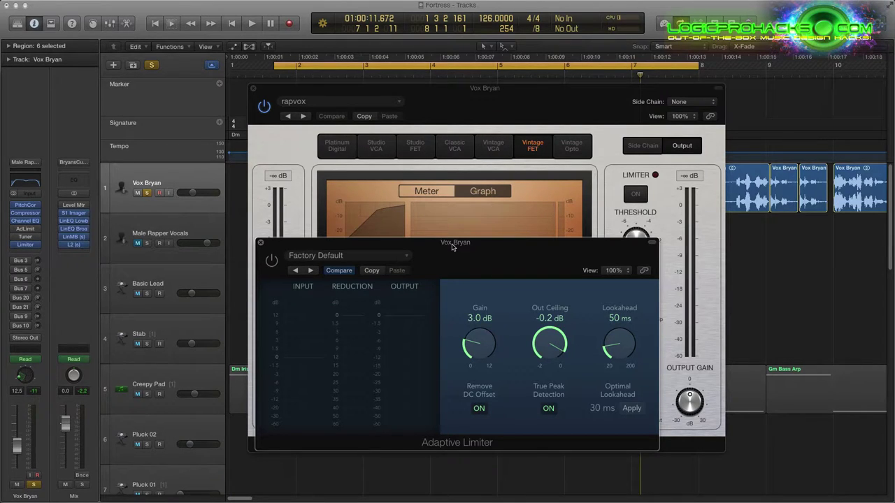
pyautogui.moveTo(452, 246); pyautogui.dragTo(507, 279)
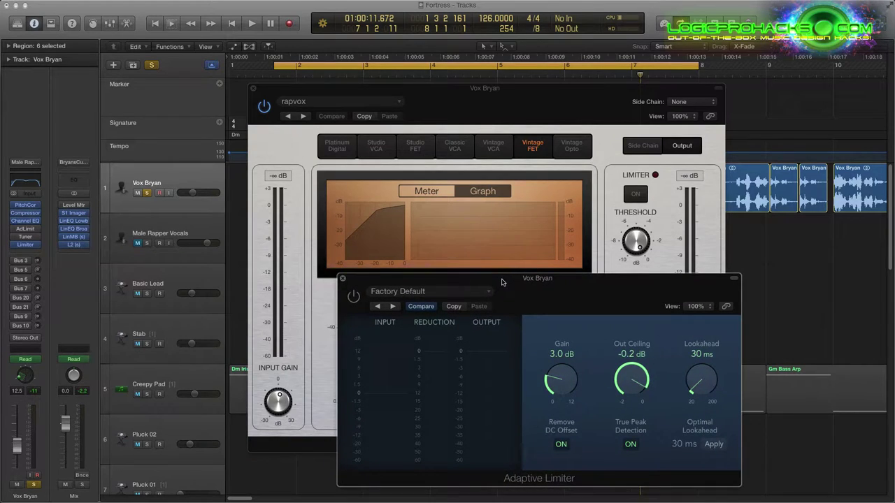
pyautogui.press('space')
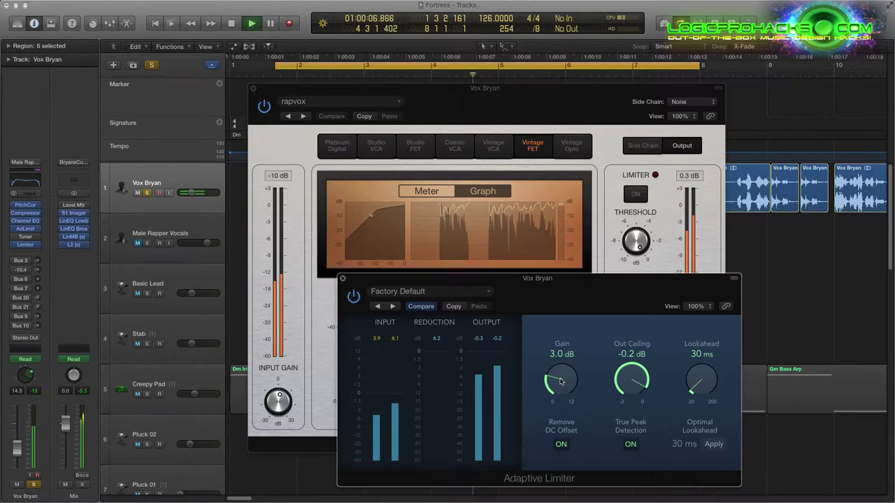
# - Set the Adaptive Limiter's Gain to 4.5 dB, stop playback, and close the Compressor and Adaptive Limiter windows
pyautogui.moveTo(560, 382); pyautogui.dragTo(560, 370)
pyautogui.click(253, 89)
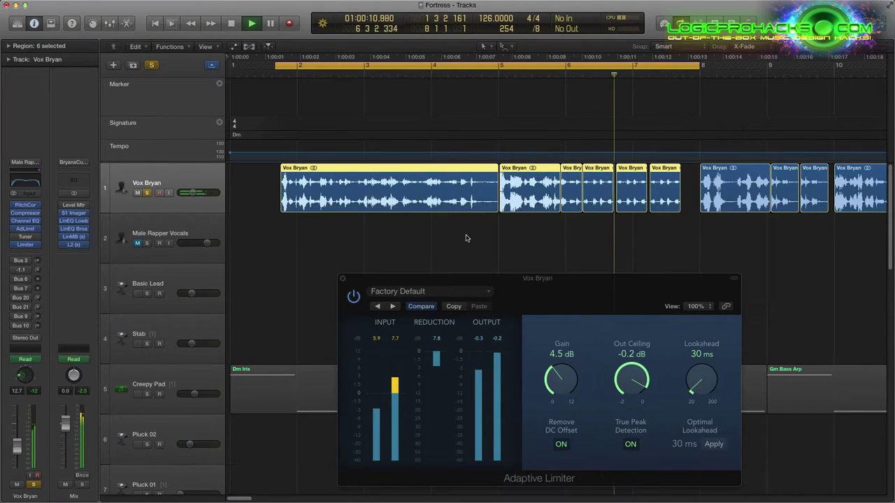
pyautogui.press('space')
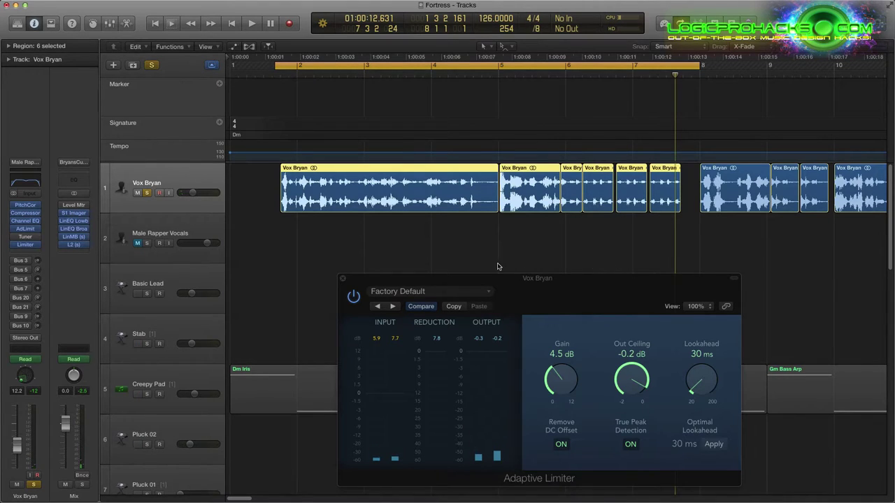
pyautogui.moveTo(491, 285); pyautogui.dragTo(371, 271)
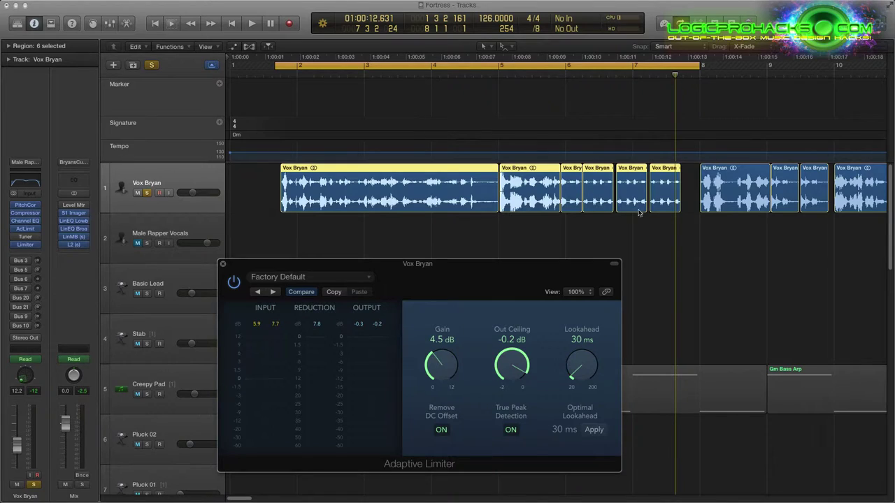
pyautogui.click(585, 247)
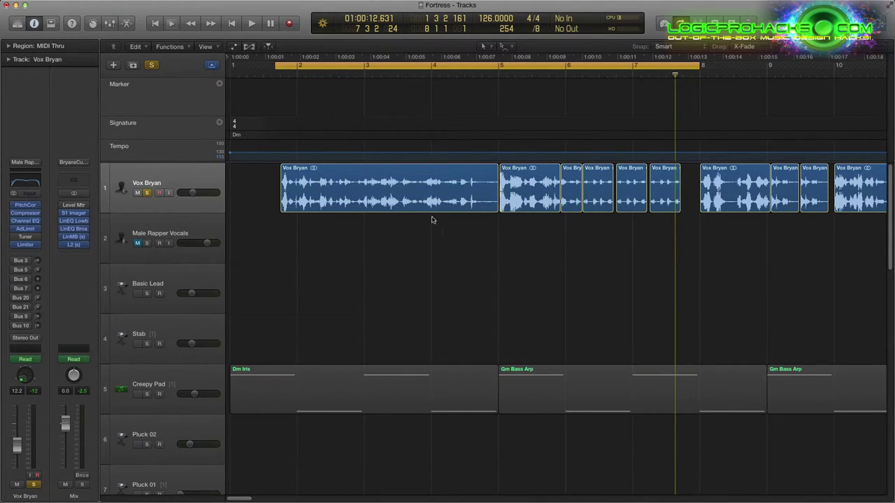
# - Select the first six vocal regions on track 1 and reveal their additional region parameters, including the fade settings
pyautogui.moveTo(426, 238); pyautogui.dragTo(674, 178)
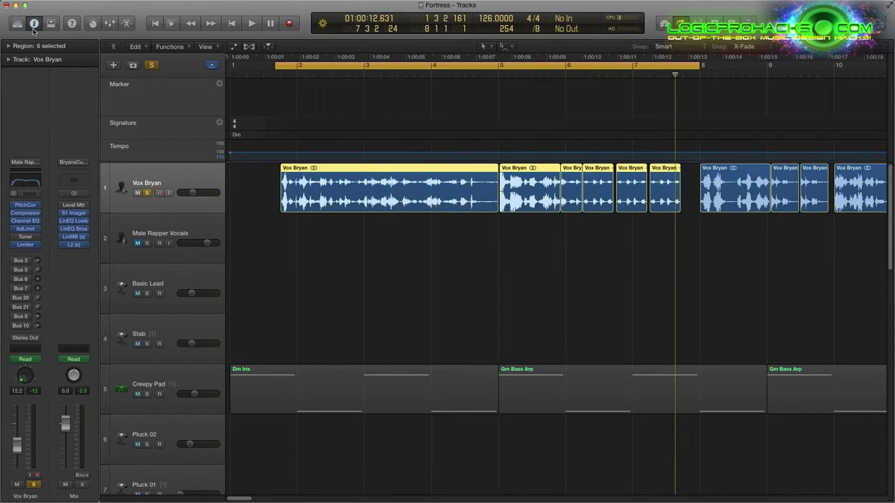
pyautogui.click(8, 46)
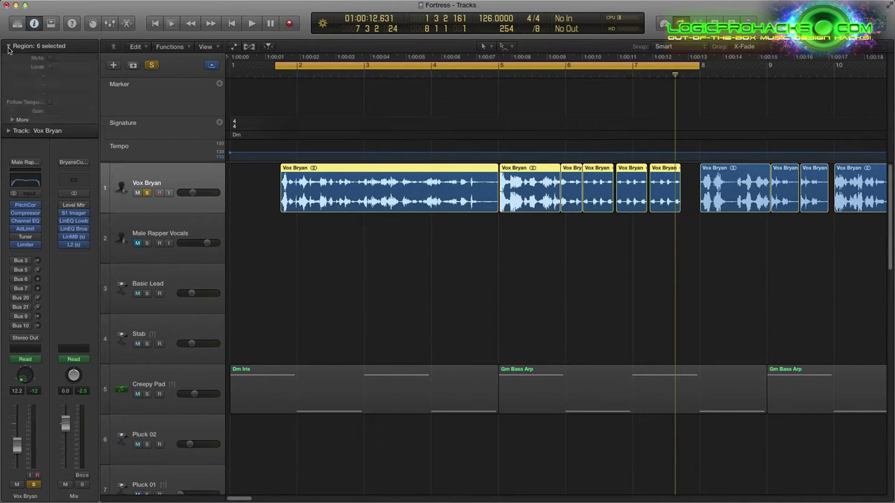
pyautogui.click(10, 131)
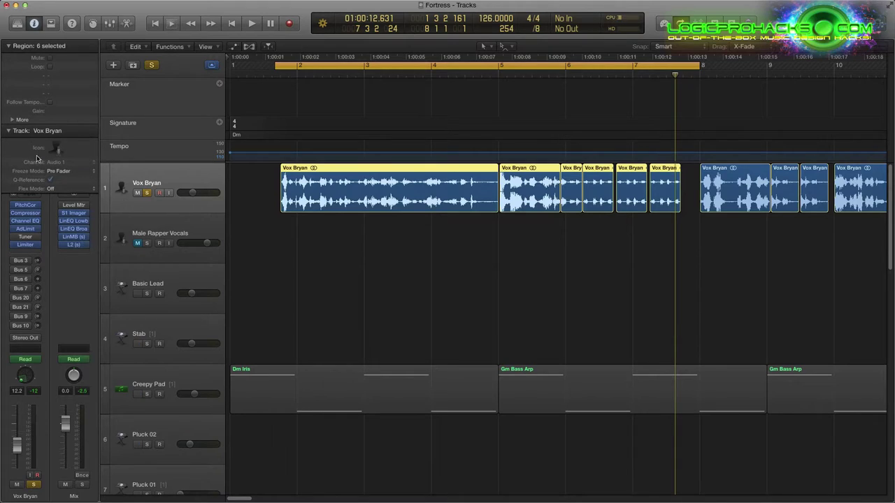
pyautogui.click(10, 120)
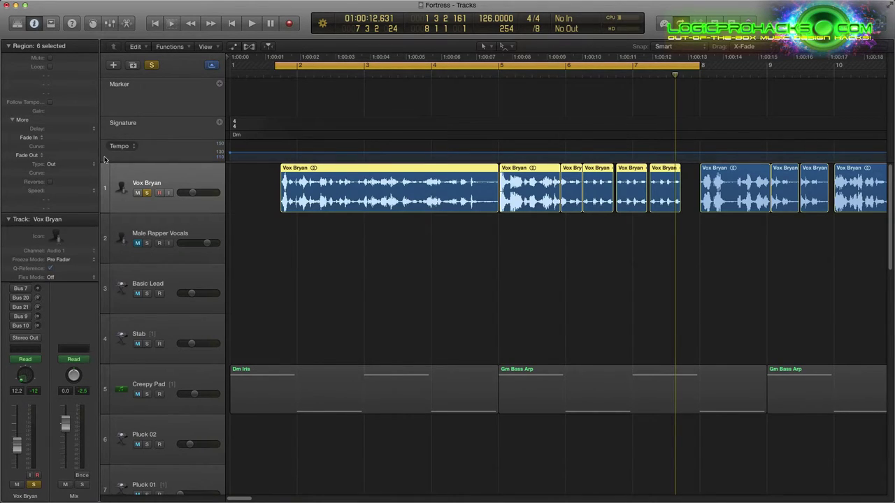
# - Try a Fade In of 100 on the six selected vocal regions and settle on 200
pyautogui.doubleClick(73, 138)
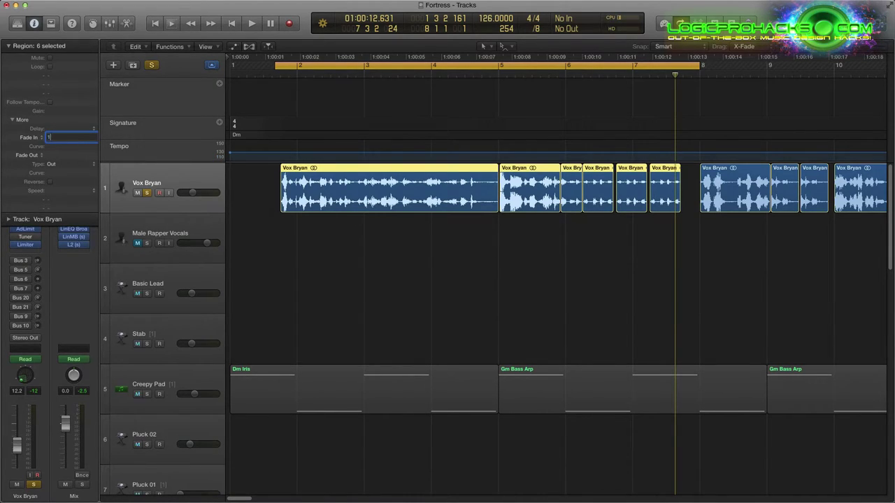
pyautogui.write('100')
pyautogui.press('Return')
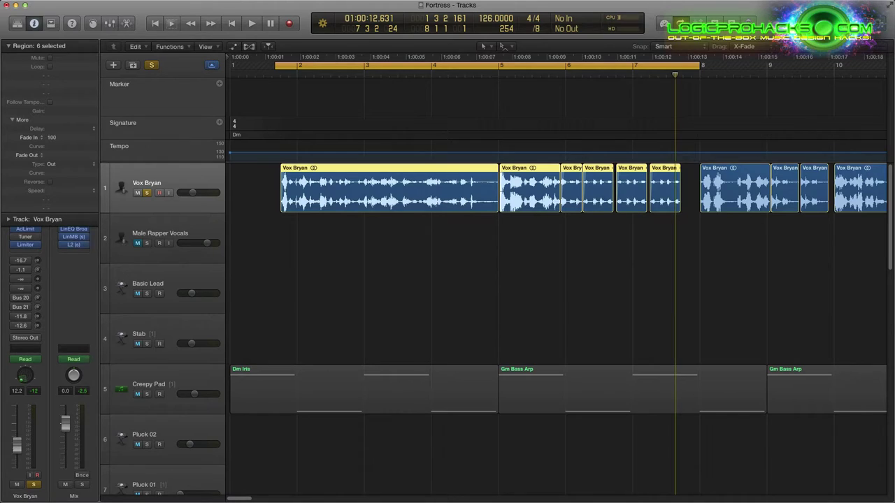
pyautogui.doubleClick(53, 137)
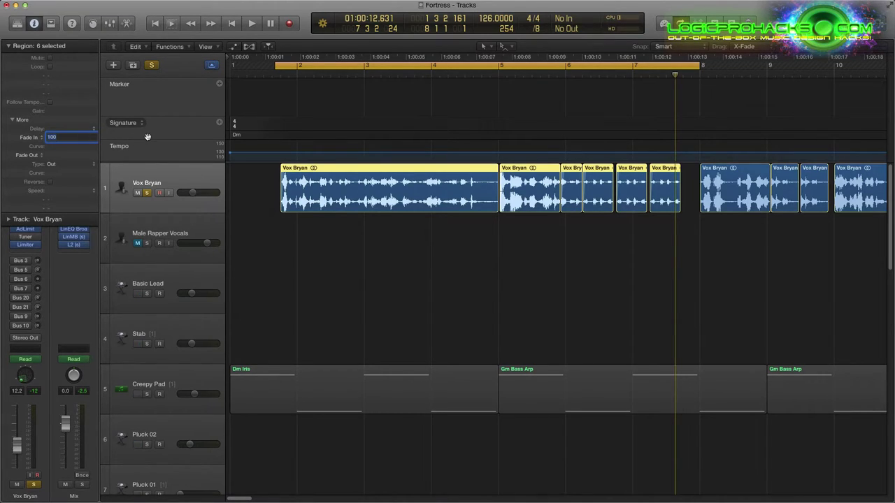
pyautogui.write('2')
pyautogui.press('Return')
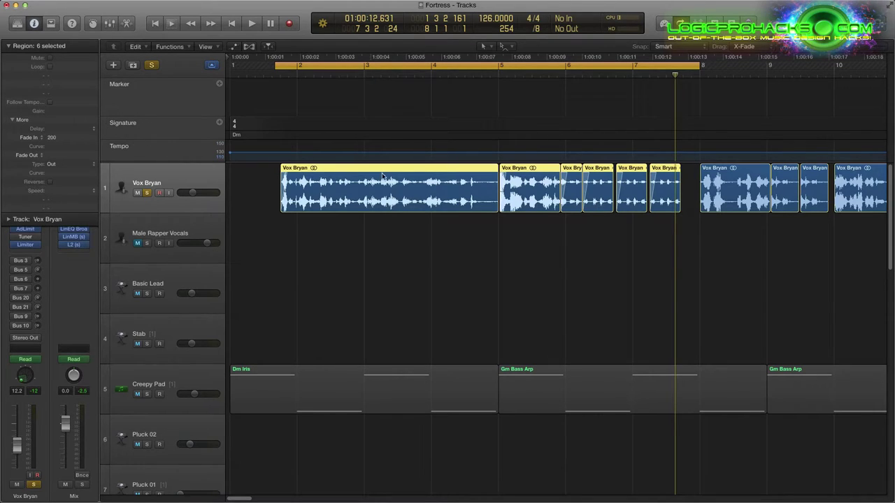
# - Try a fade-in Curve of 50 on the selected vocal regions and settle on -50
pyautogui.doubleClick(55, 146)
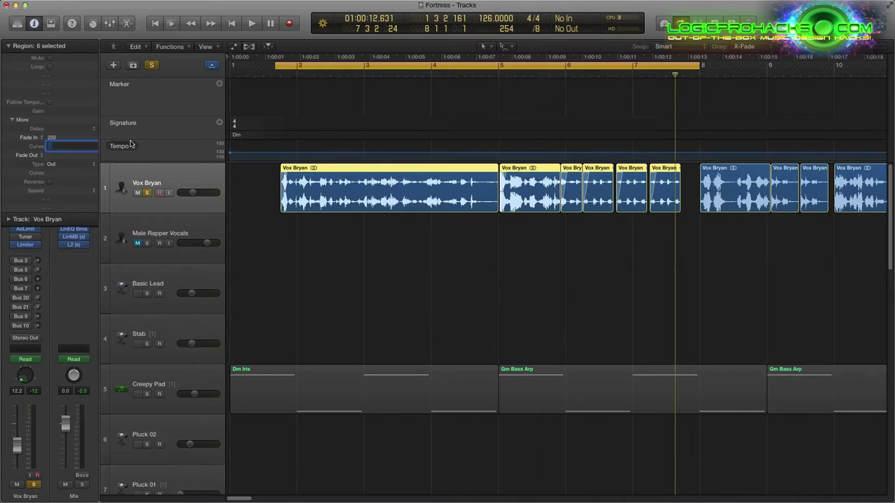
pyautogui.press('Return')
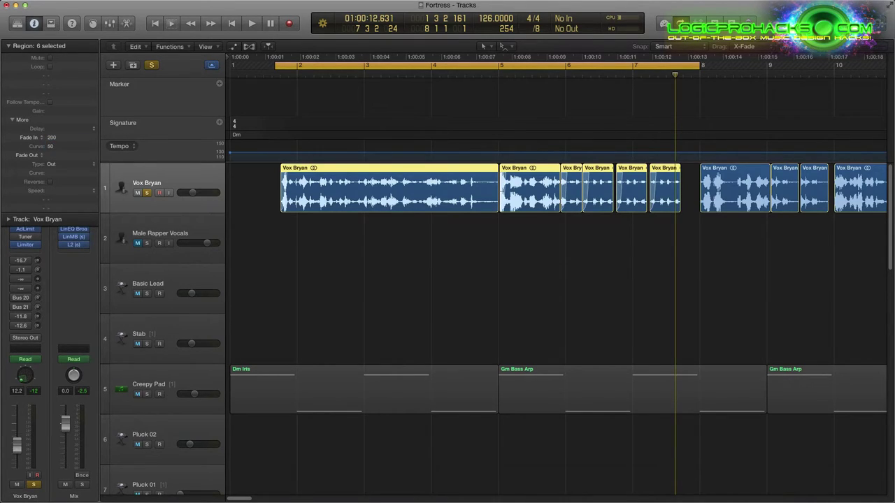
pyautogui.doubleClick(60, 147)
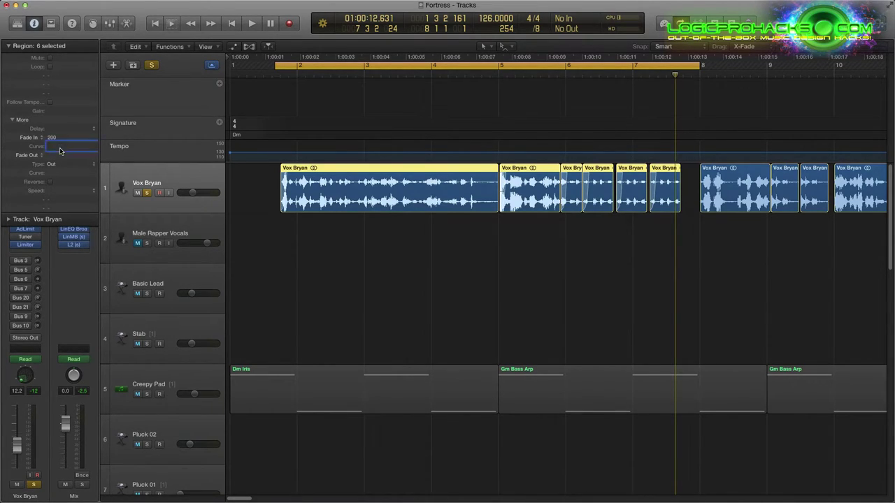
pyautogui.write('-50')
pyautogui.press('Return')
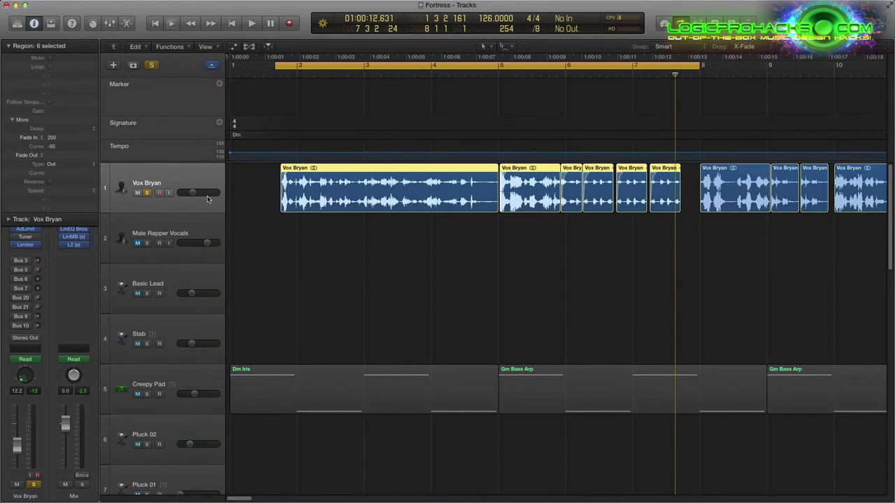
# - Deselect the regions and play the vocal to hear the fade-ins
pyautogui.click(438, 273)
pyautogui.press('space')
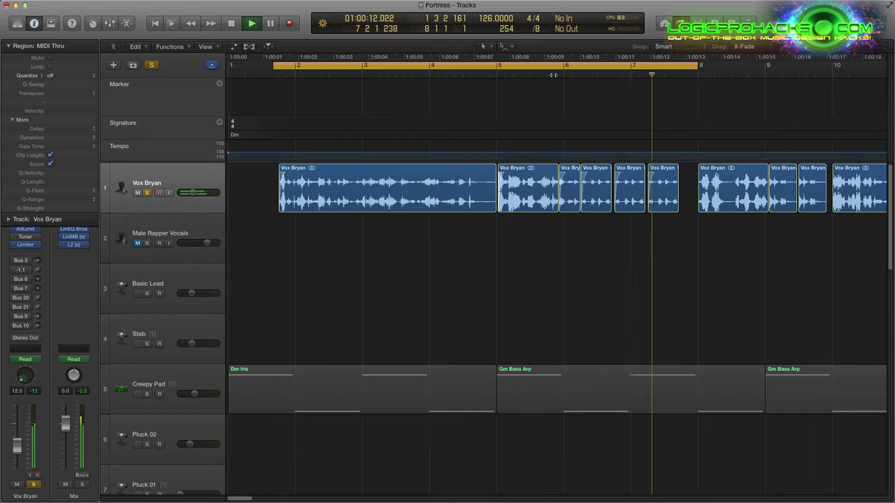
pyautogui.press('space')
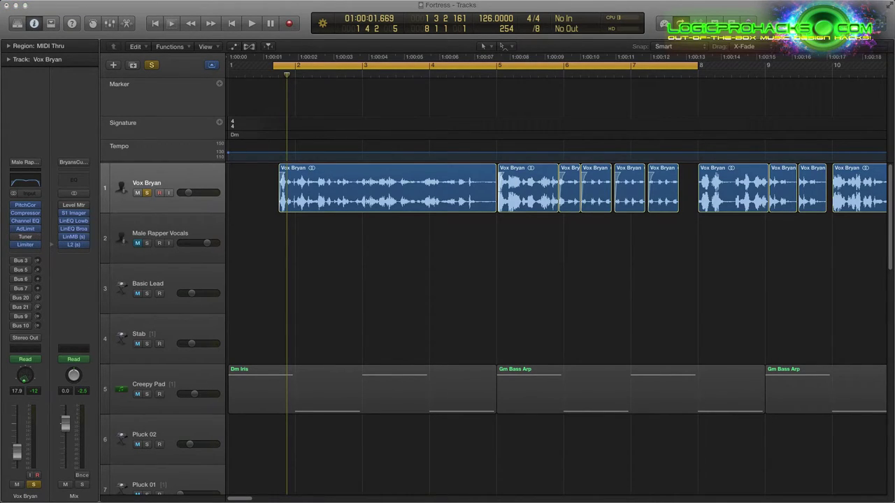
# - View the Tuner on the vocal track, close its window and remove the plug-in from the channel strip
pyautogui.moveTo(308, 167); pyautogui.dragTo(334, 191)
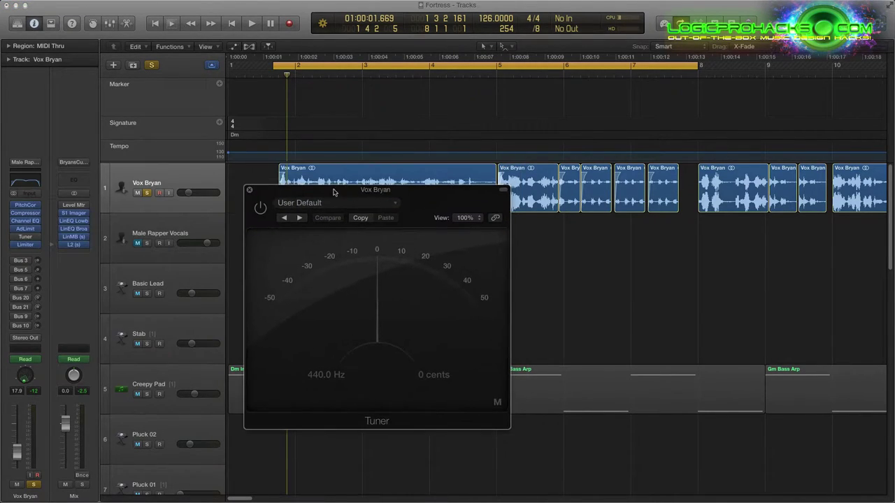
pyautogui.click(249, 190)
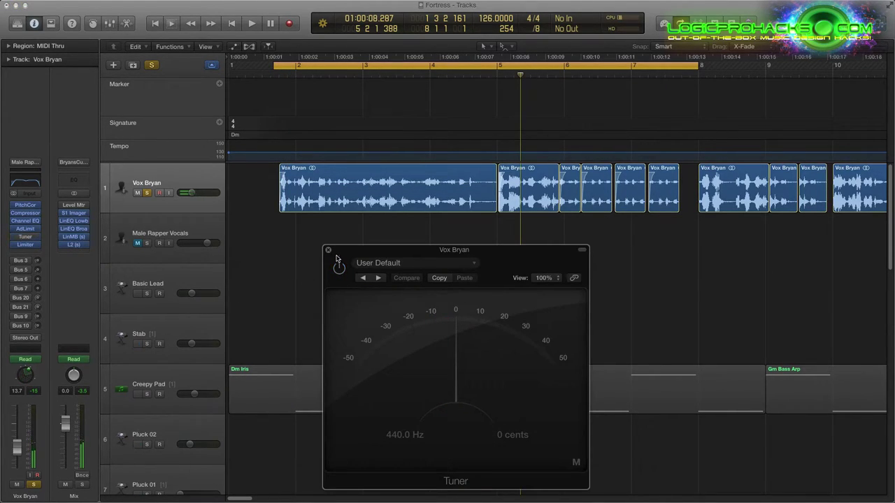
pyautogui.click(328, 249)
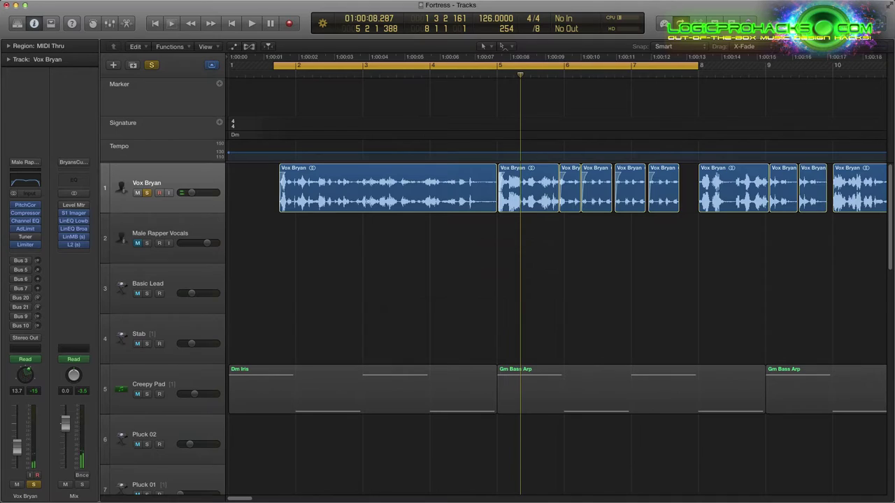
pyautogui.click(37, 239)
# - Remove the Limiter from the vocal's channel strip and play the vocal without it
pyautogui.click(36, 251)
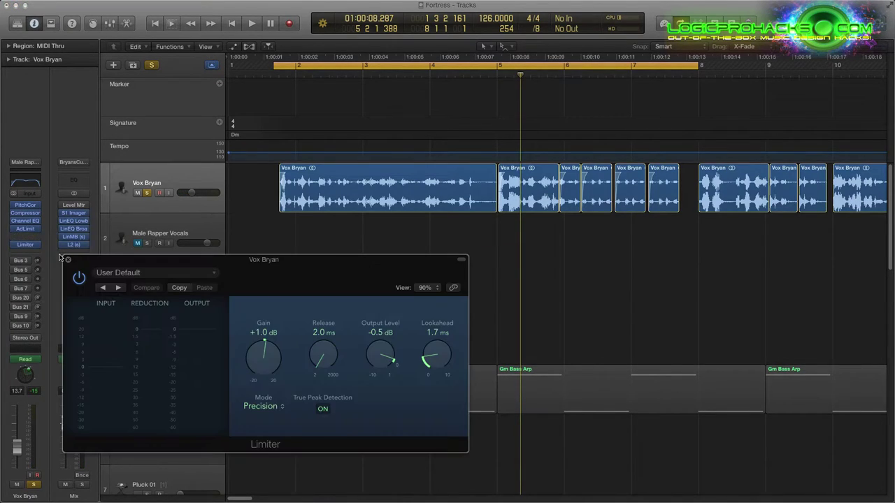
pyautogui.click(69, 261)
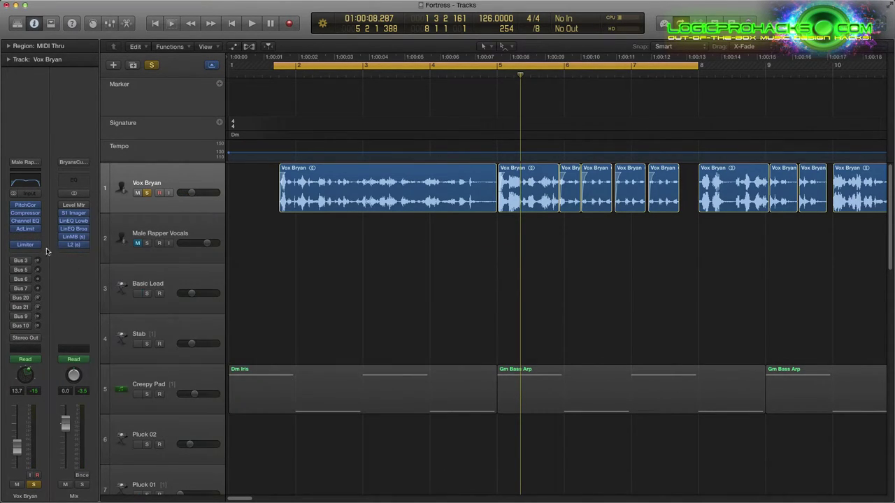
pyautogui.click(46, 248)
pyautogui.click(47, 259)
pyautogui.press('space')
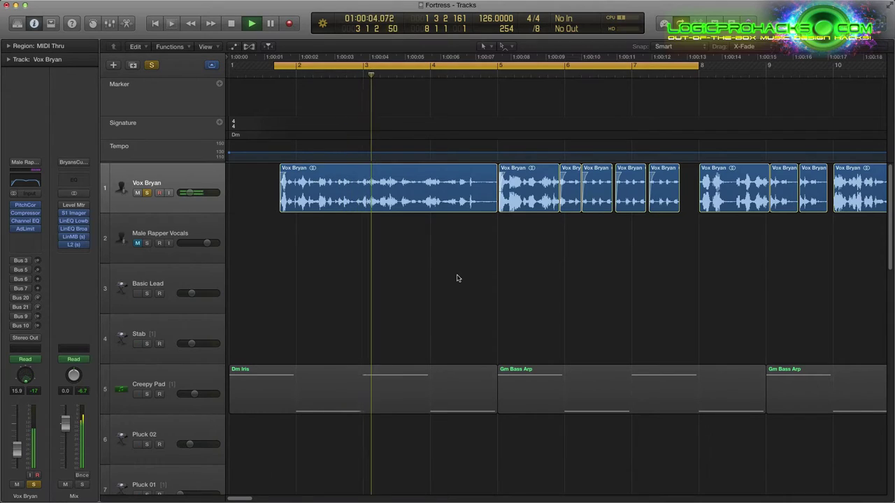
pyautogui.press('space')
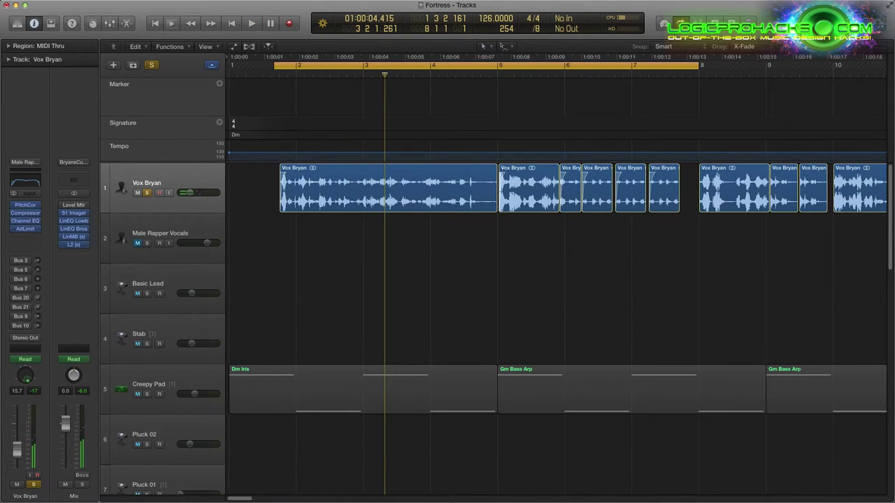
# - Examine the effects on the vocal's send channels, going through Bus 3, 5, 6, 7, 20, 21, 9 and 10
pyautogui.click(23, 262)
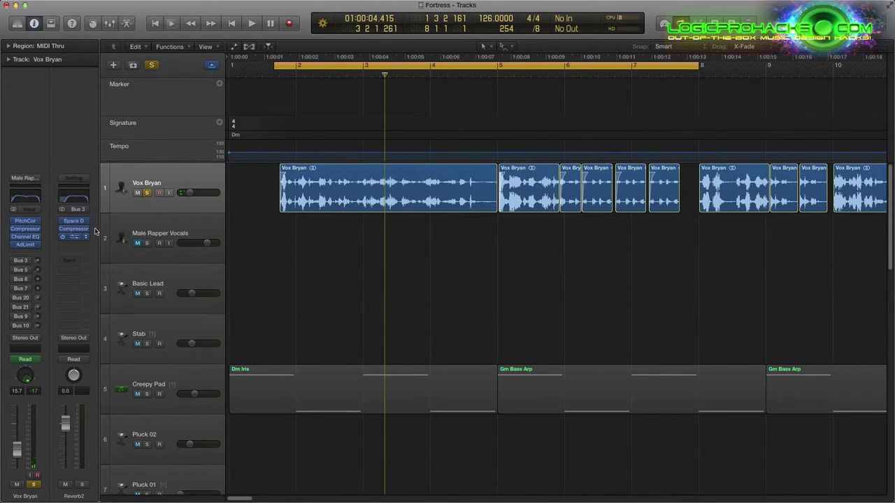
pyautogui.click(24, 271)
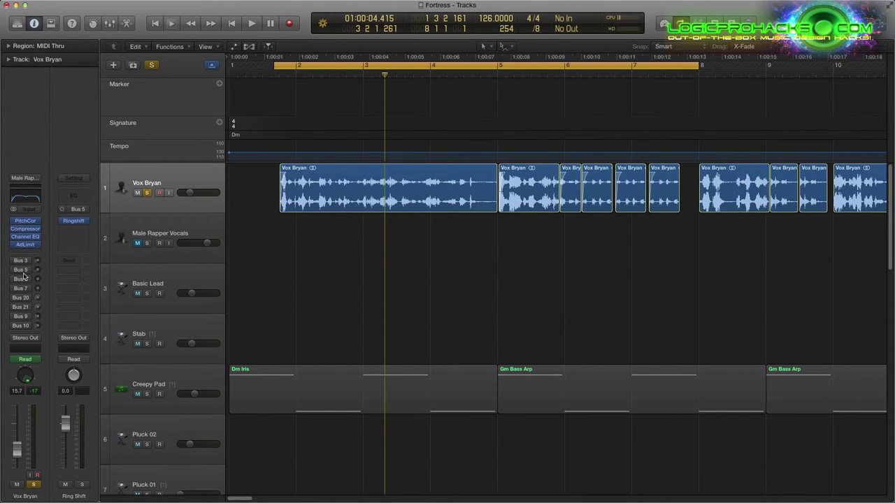
pyautogui.click(22, 279)
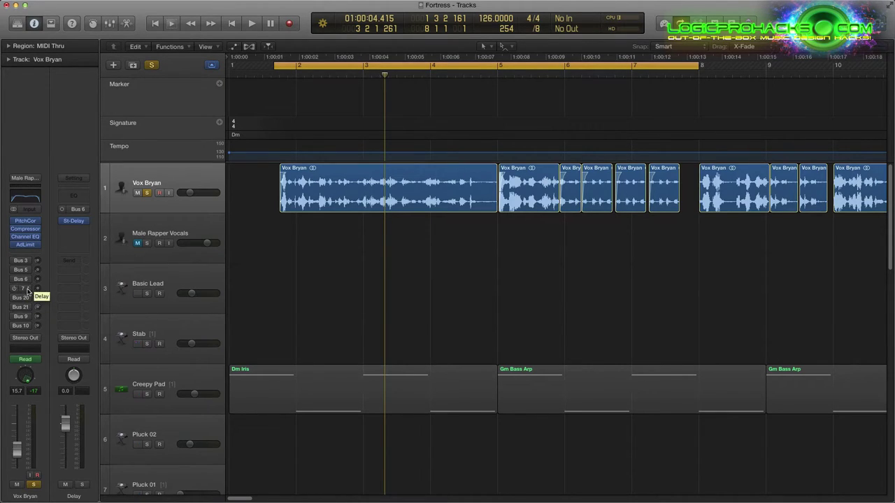
pyautogui.click(24, 289)
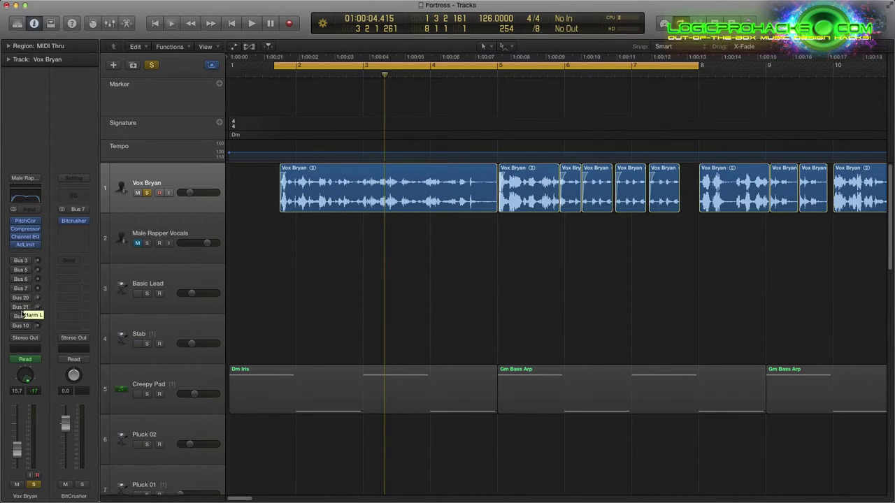
pyautogui.click(21, 299)
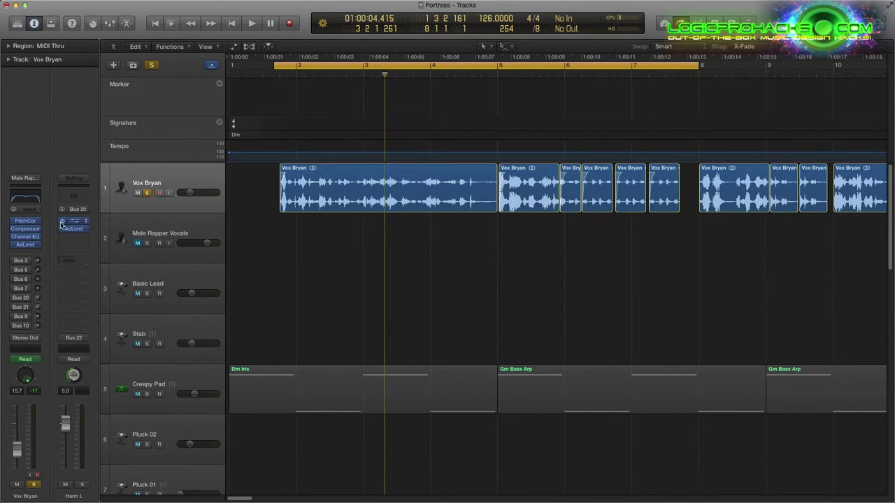
pyautogui.click(21, 308)
pyautogui.click(28, 318)
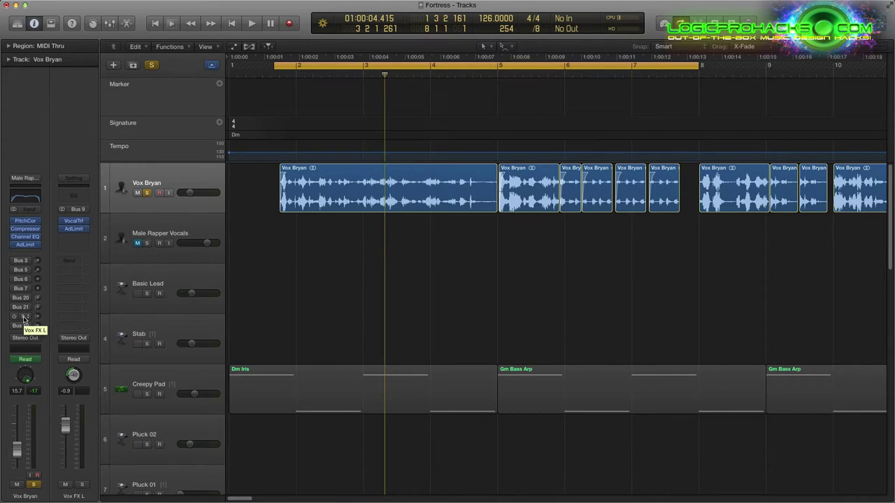
pyautogui.click(21, 327)
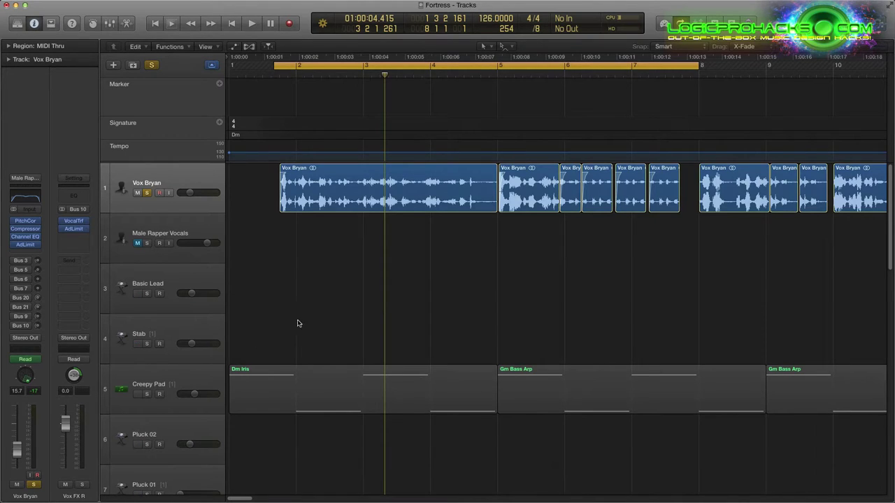
# - Show automation and expand all of the vocal track's lanes to examine its send levels and binaural angle curve
pyautogui.press('a')
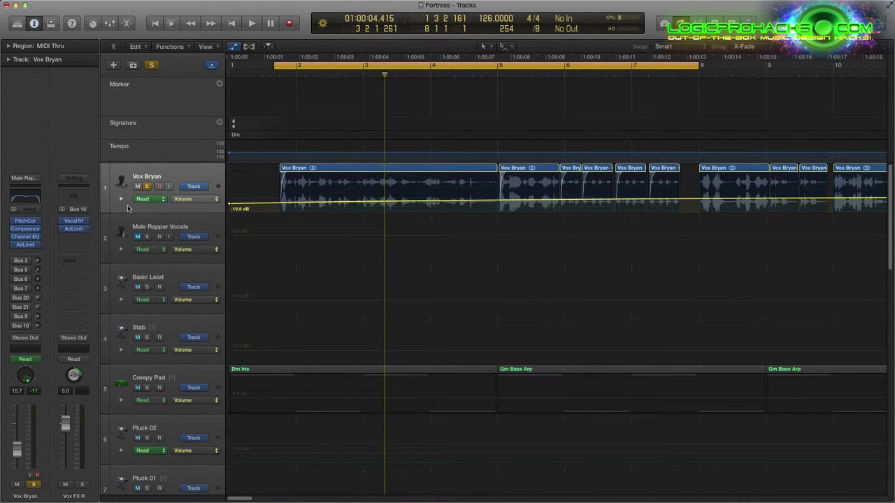
pyautogui.click(121, 200)
pyautogui.scroll(-5, 377, 335)
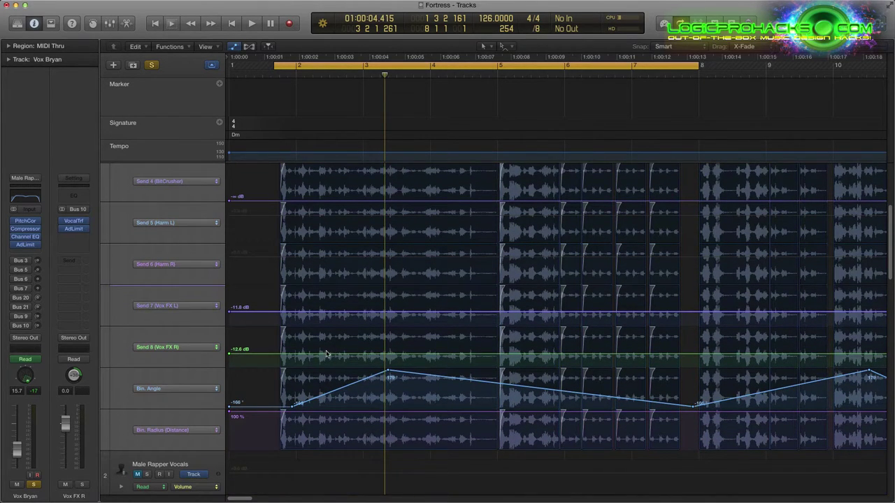
pyautogui.scroll(-3, 319, 364)
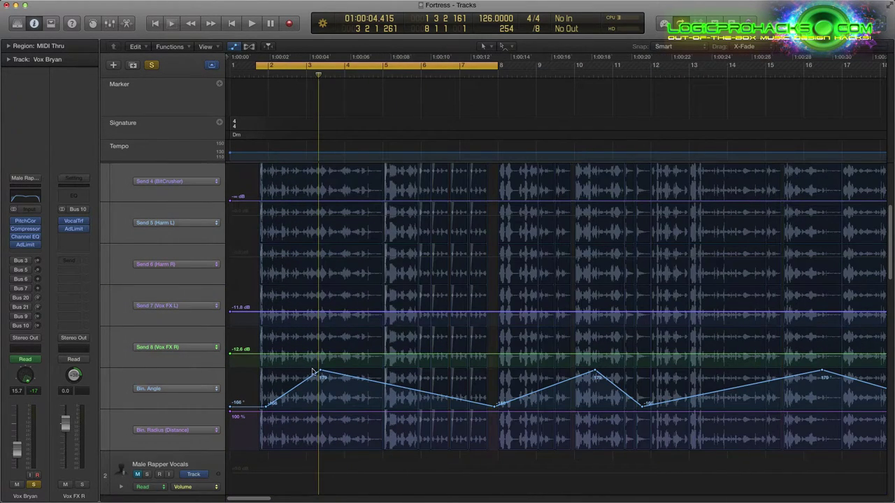
# - Examine the vocal track's volume, send and binaural automation lanes along the whole song
pyautogui.scroll(5, 328, 343)
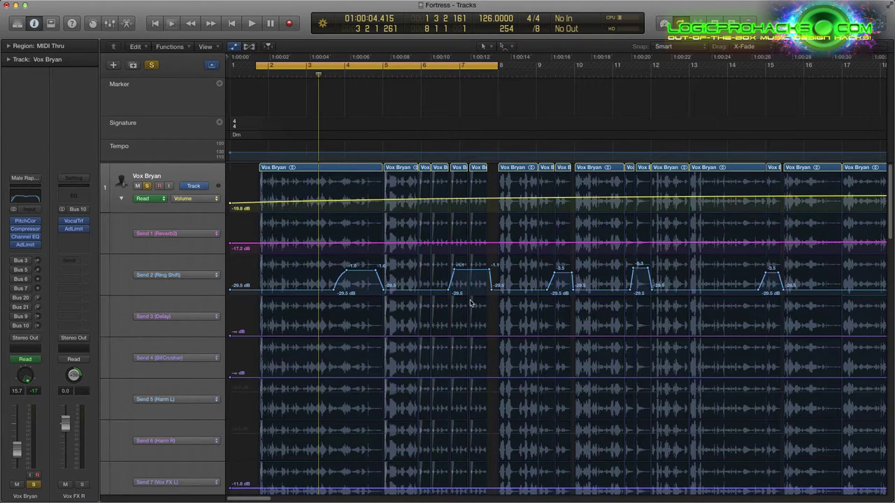
pyautogui.scroll(-5, 426, 300)
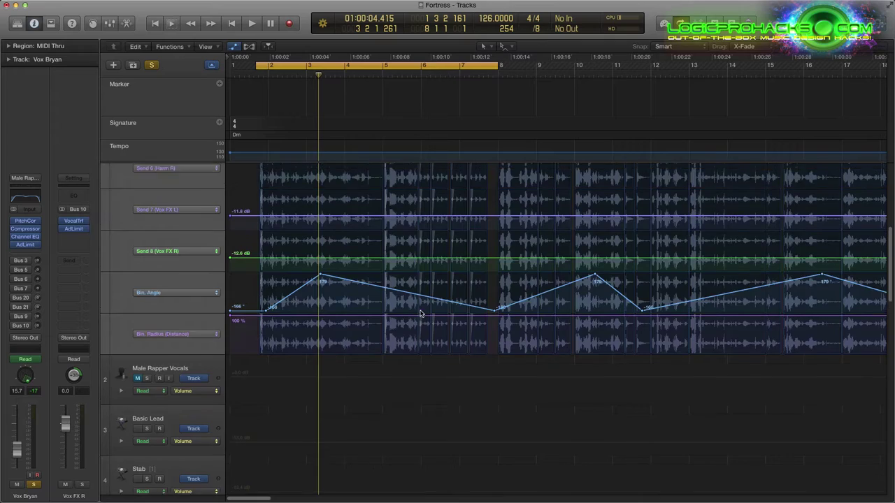
pyautogui.scroll(3, 422, 311)
pyautogui.scroll(-6, 412, 316)
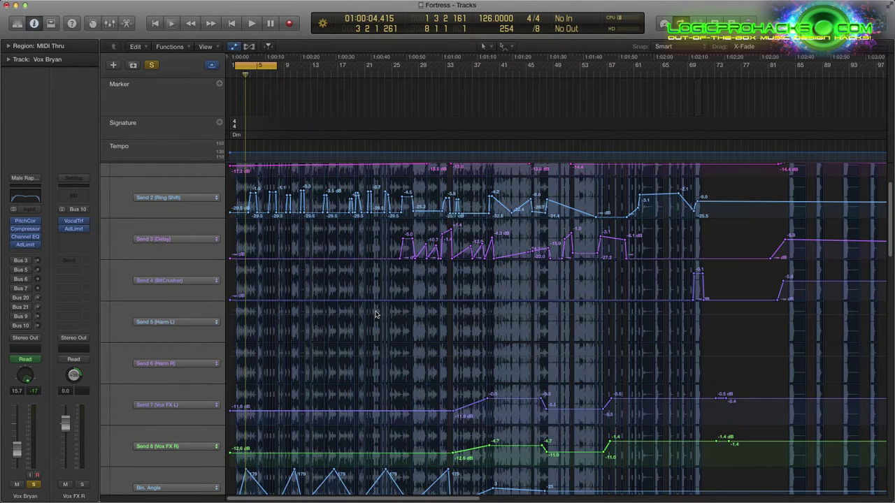
pyautogui.scroll(2, 433, 308)
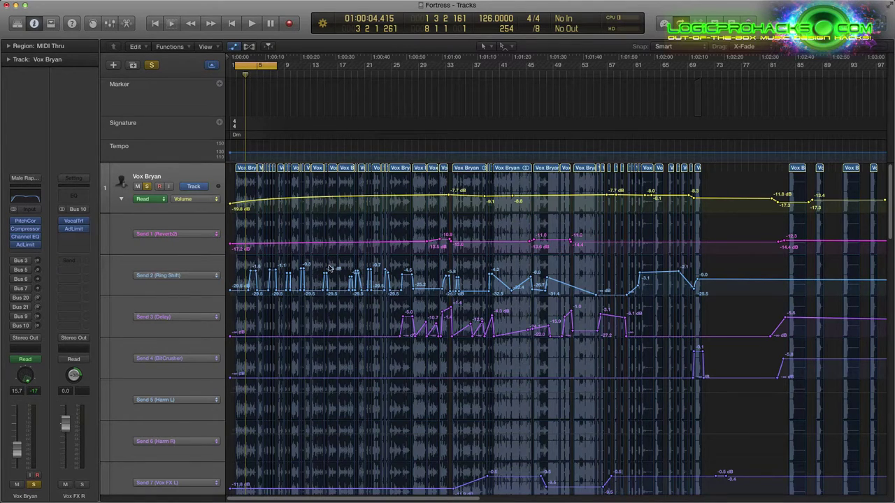
pyautogui.press('a')
pyautogui.scroll(6, 281, 286)
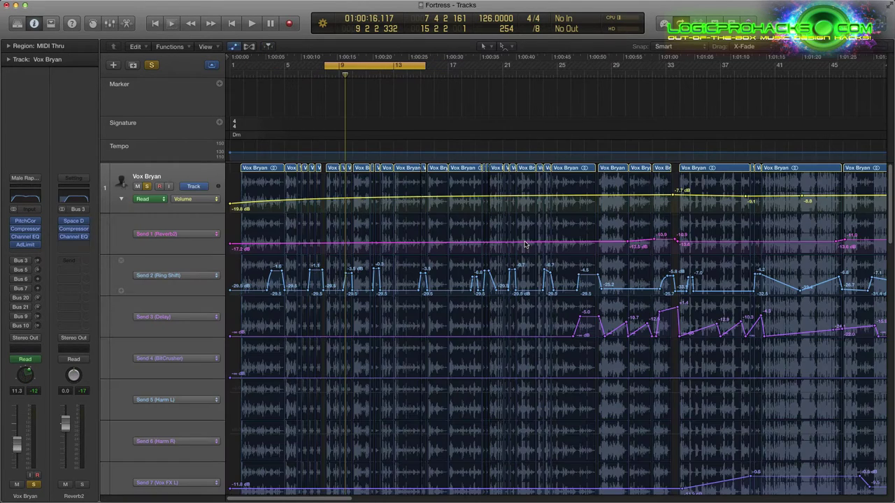
# - Lower the opening level of the Send 1 (Reverb2) automation to -29.2 dB and play the vocal with Bus 3 active
pyautogui.moveTo(572, 246); pyautogui.dragTo(525, 250)
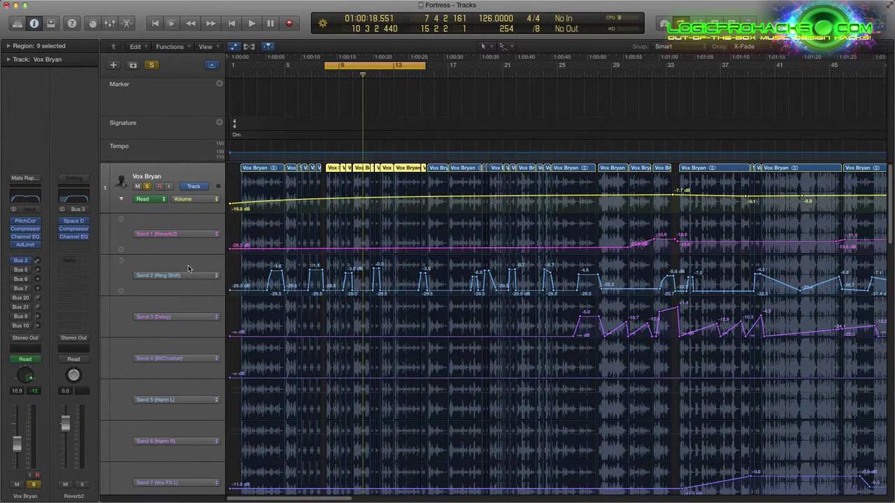
pyautogui.press('space')
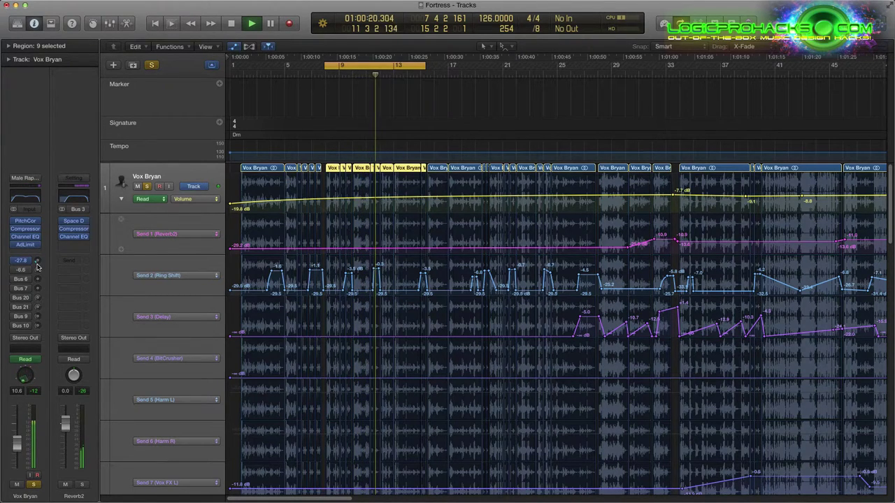
pyautogui.press('space')
# - Activate the vocal's Bus 5 send and play the vocal through the Ring Shift automation around bars 12 to 13
pyautogui.press('super+Right')
pyautogui.press('super+Right')
pyautogui.press('super+Right')
pyautogui.press('super+Right')
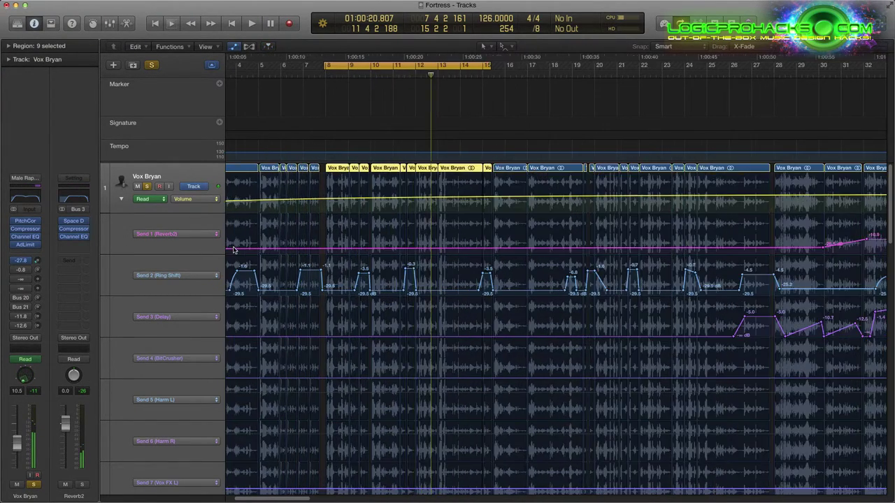
pyautogui.hscroll(-4, 285, 265)
pyautogui.hscroll(1, 281, 262)
pyautogui.hscroll(-1, 198, 260)
pyautogui.click(23, 269)
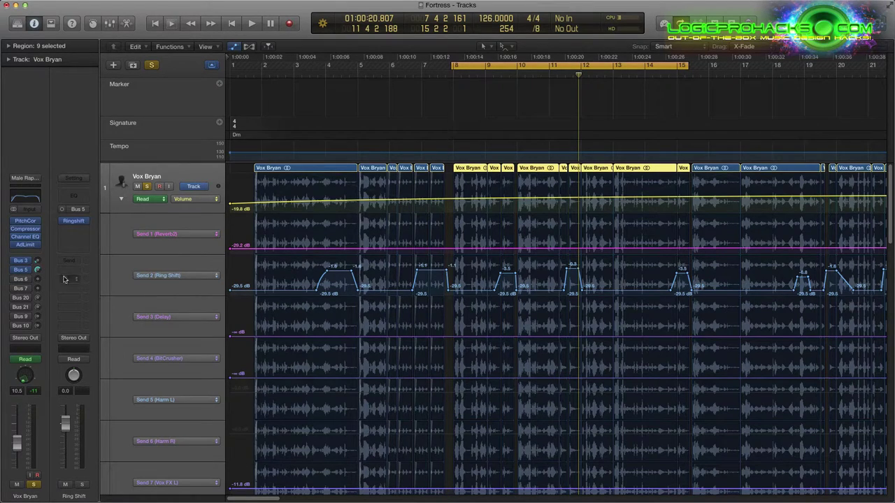
pyautogui.scroll(-1, 311, 249)
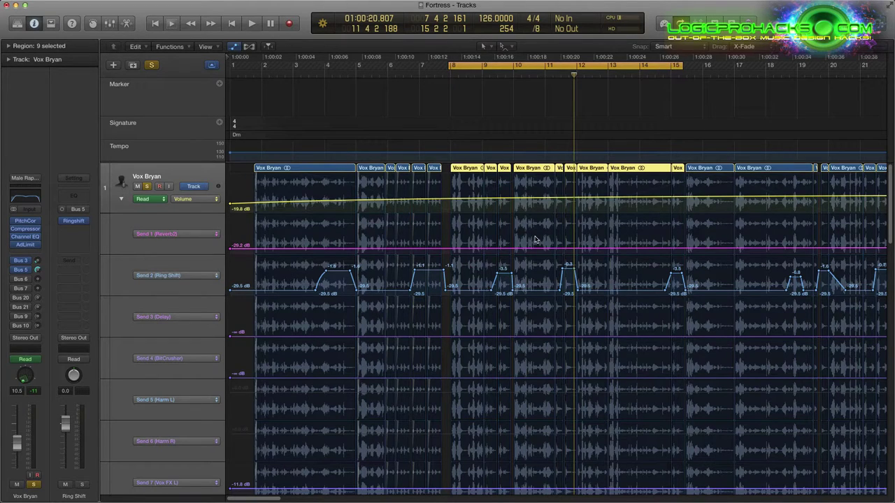
pyautogui.press('space')
pyautogui.scroll(2, 492, 224)
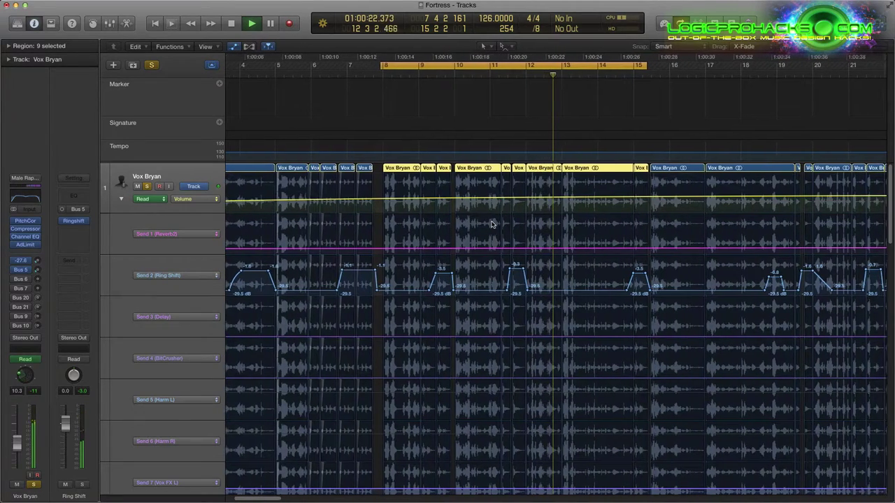
pyautogui.press('space')
pyautogui.hscroll(-5, 555, 230)
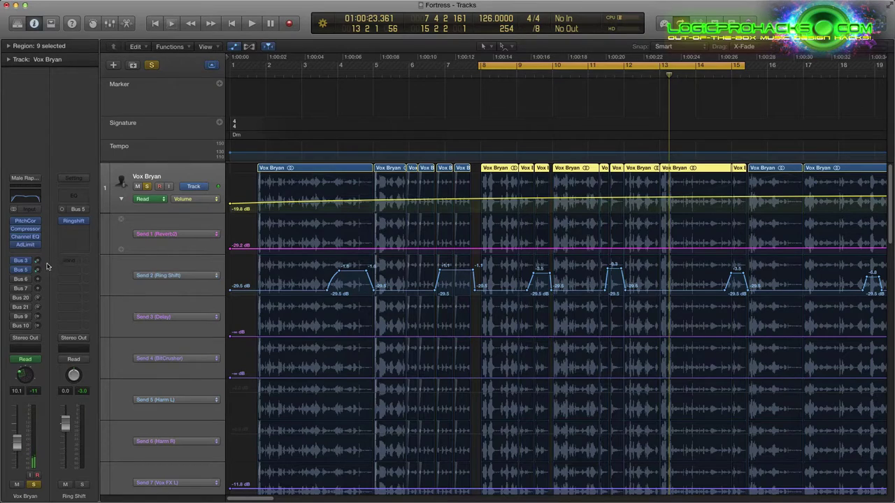
# - Examine the Ringshifter's Fast Stutter settings on the Ring Shift channel and close its window
pyautogui.moveTo(22, 273)
pyautogui.click(85, 221)
pyautogui.click(76, 232)
pyautogui.click(73, 220)
pyautogui.moveTo(428, 151); pyautogui.dragTo(592, 139)
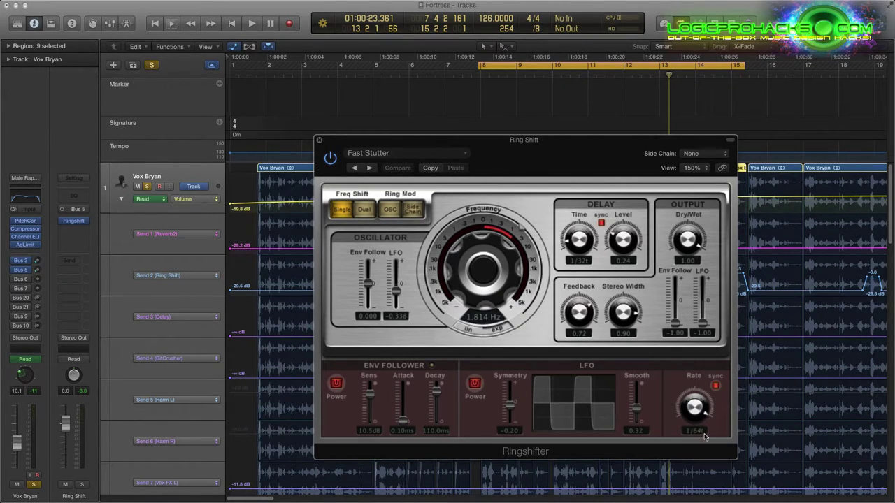
pyautogui.press('super+w')
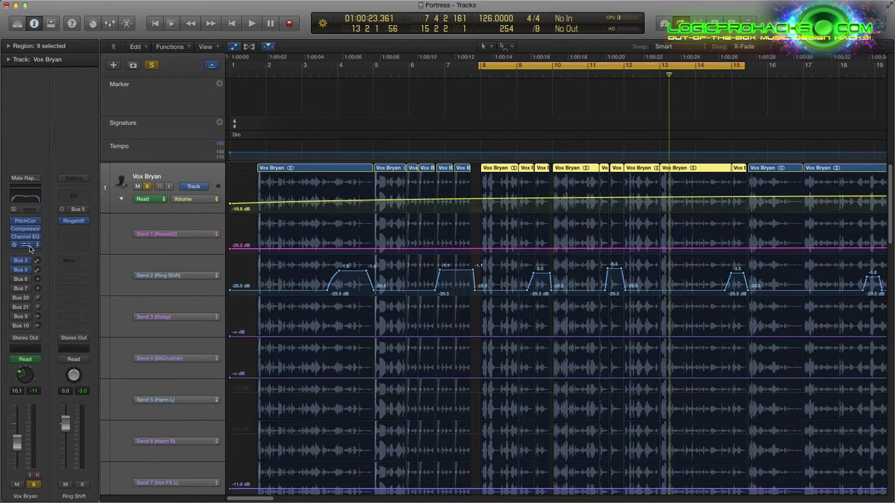
pyautogui.click(73, 222)
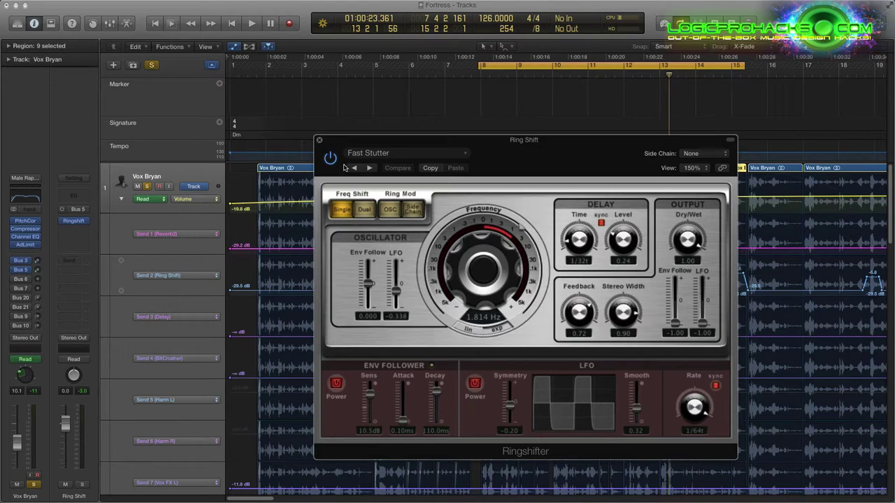
pyautogui.click(318, 140)
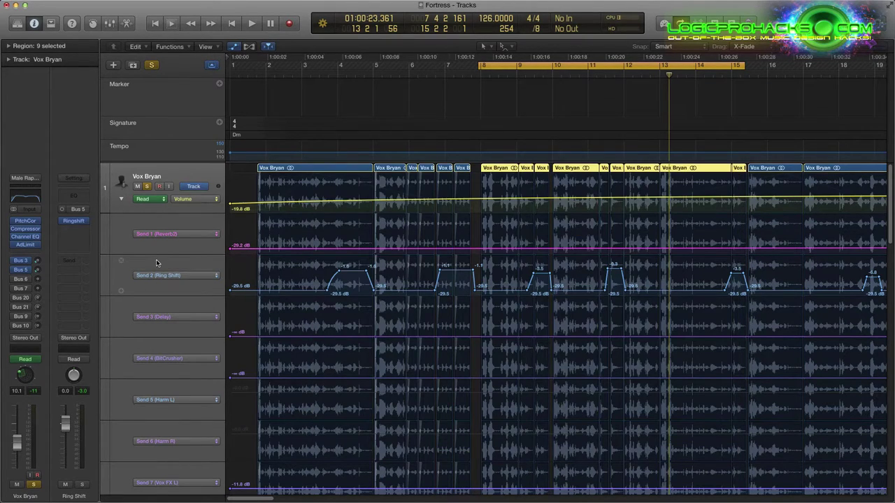
# - Activate the vocal's Bus 6 send, and view the Stereo Delay settings on its channel before closing the window
pyautogui.click(20, 280)
pyautogui.click(76, 220)
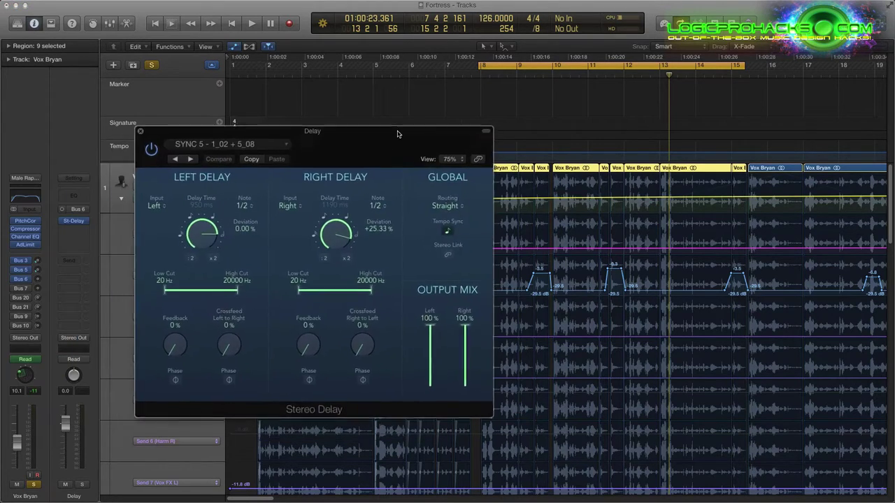
pyautogui.moveTo(395, 137); pyautogui.dragTo(322, 135)
pyautogui.press('space')
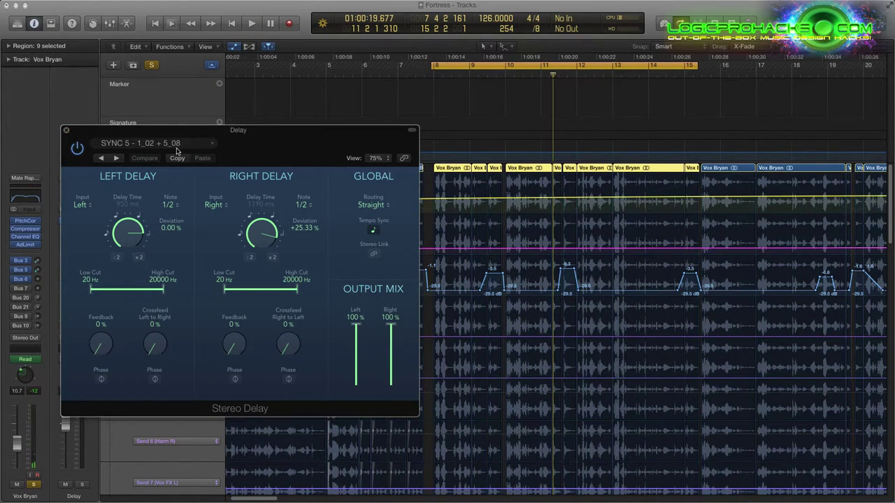
pyautogui.moveTo(172, 128); pyautogui.dragTo(231, 119)
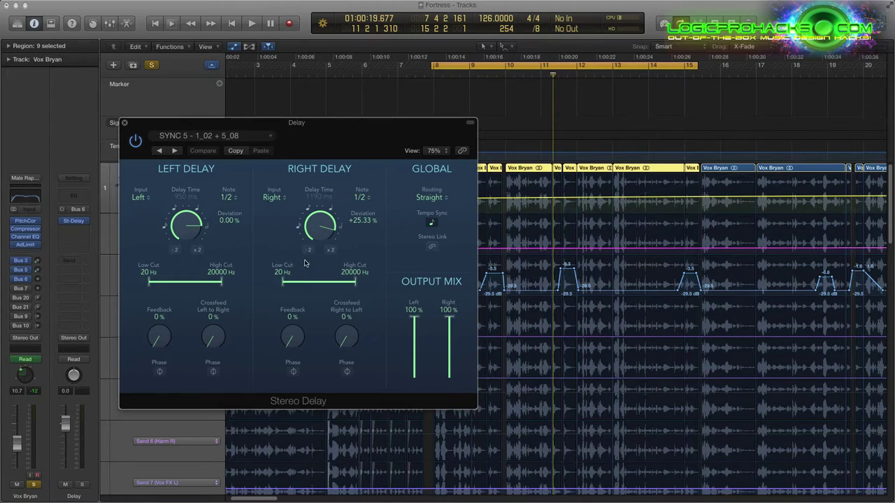
pyautogui.click(124, 123)
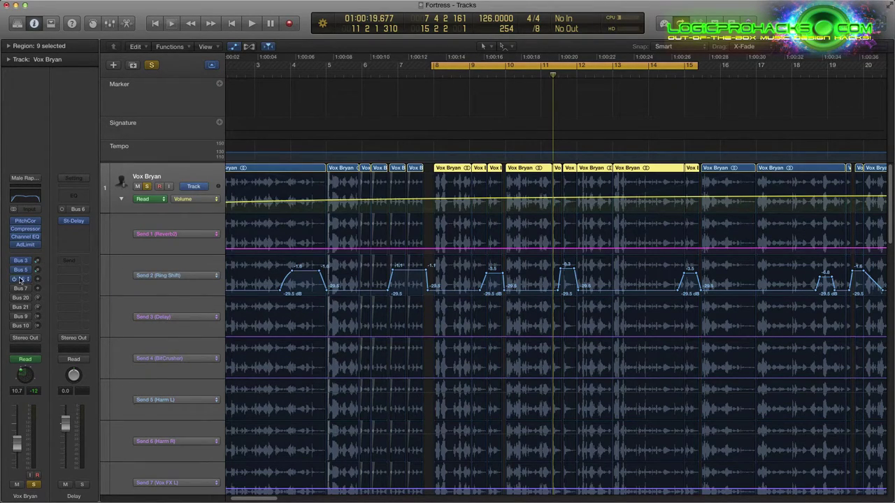
# - Activate the vocal's Bus 7 send and play the BitCrusher automation rise around bars 69 to 71
pyautogui.click(23, 289)
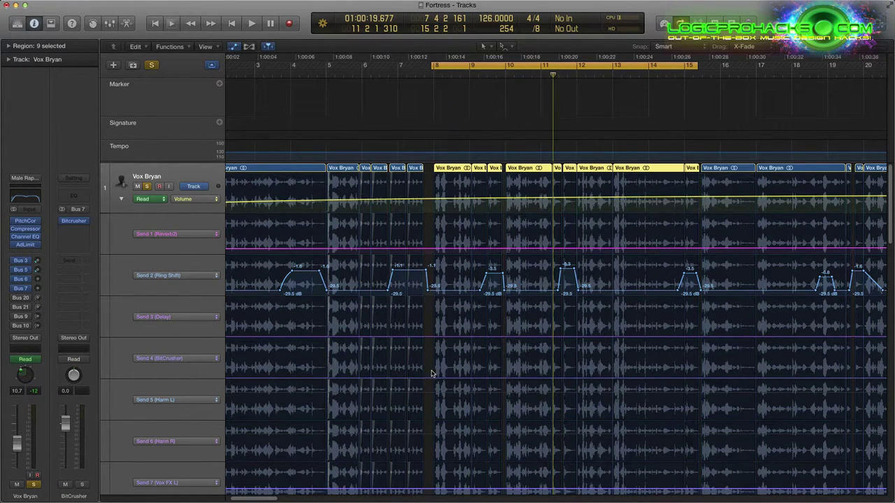
pyautogui.scroll(-5, 431, 370)
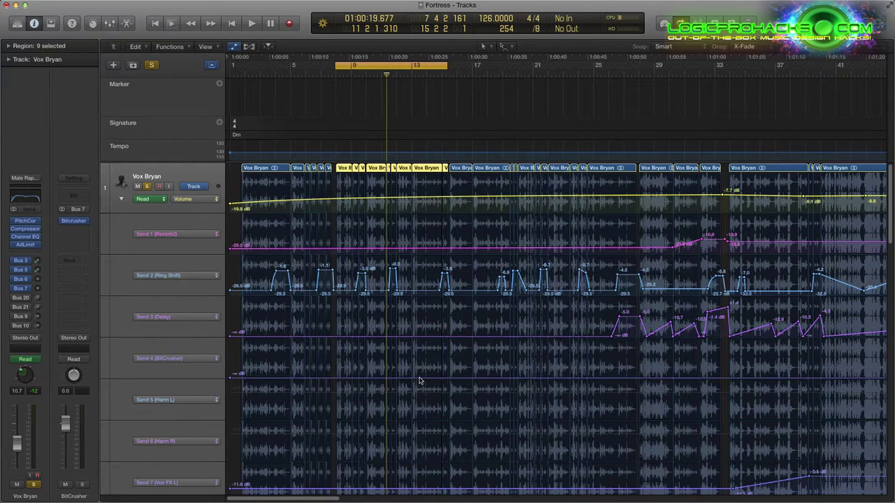
pyautogui.hscroll(15, 420, 381)
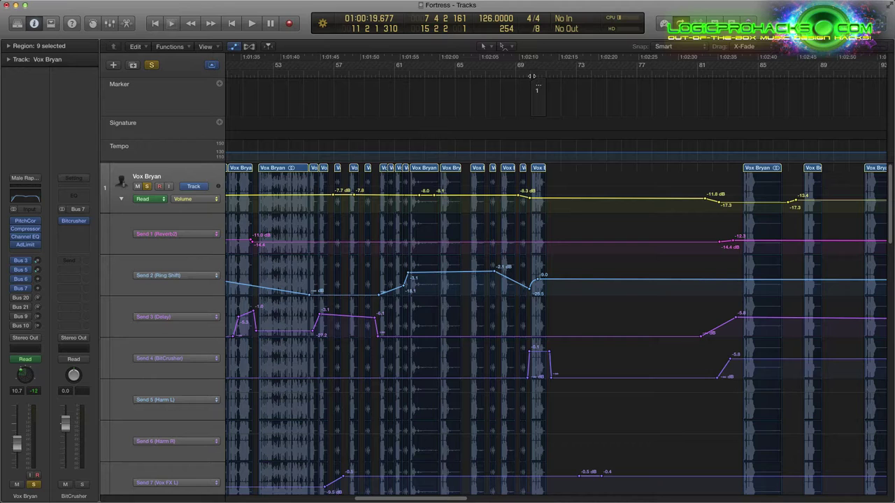
pyautogui.click(517, 72)
pyautogui.press('space')
pyautogui.scroll(3, 504, 178)
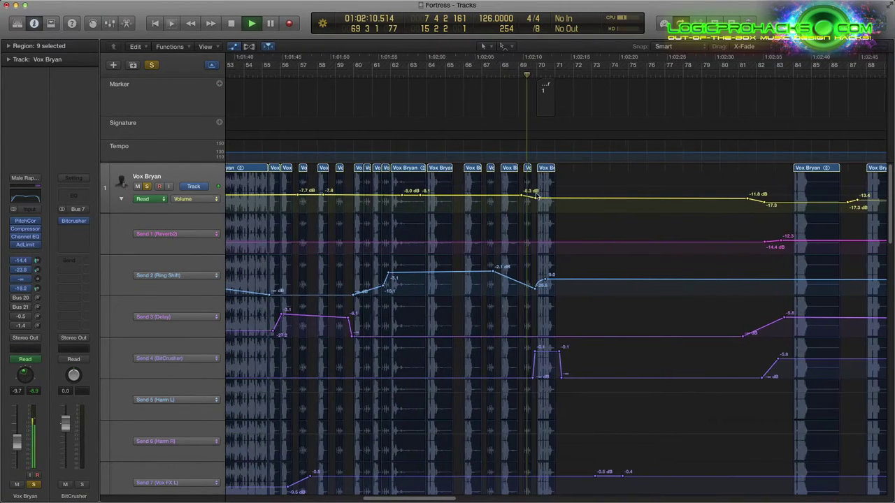
pyautogui.scroll(3, 536, 196)
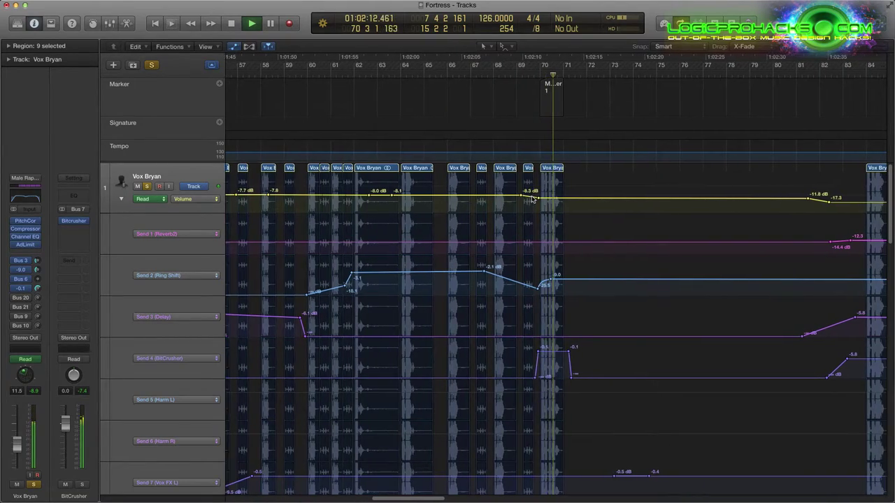
pyautogui.scroll(-1, 533, 199)
pyautogui.press('space')
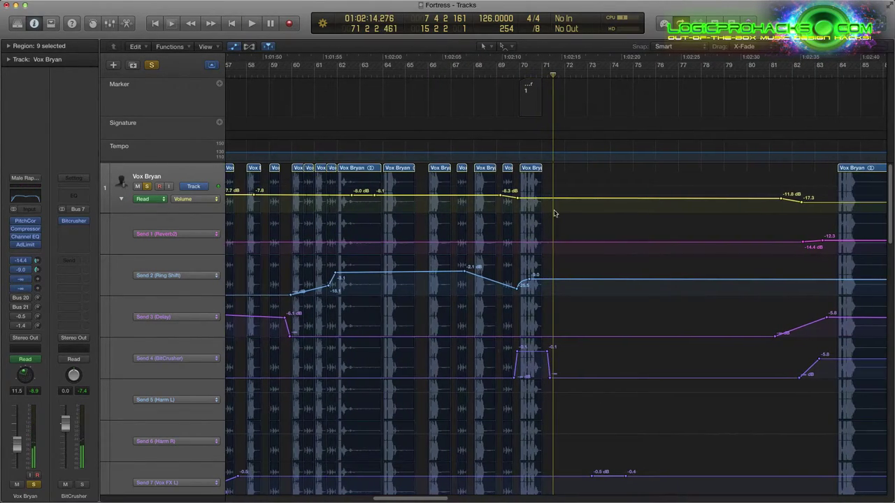
# - Activate the Bus 20 and Bus 21 sends and open the Harm L and Harm R Pitch Shifters, showing Harm L's extended parameters
pyautogui.hscroll(-15, 548, 210)
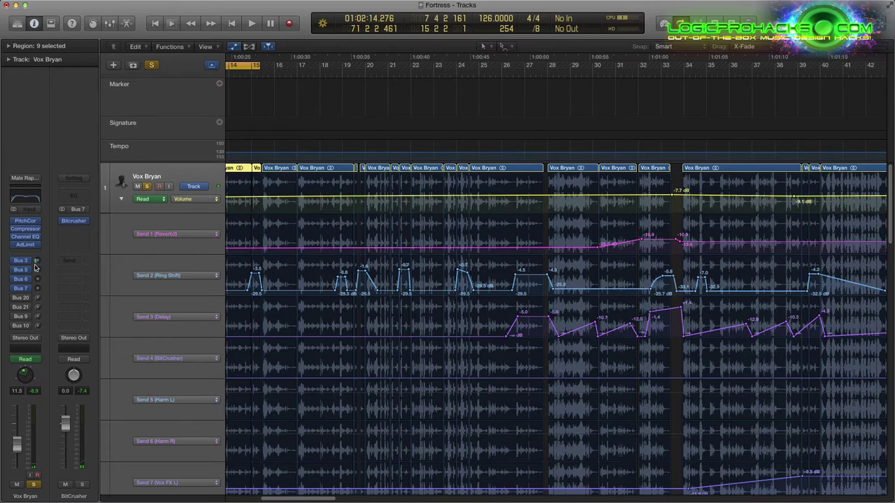
pyautogui.click(24, 299)
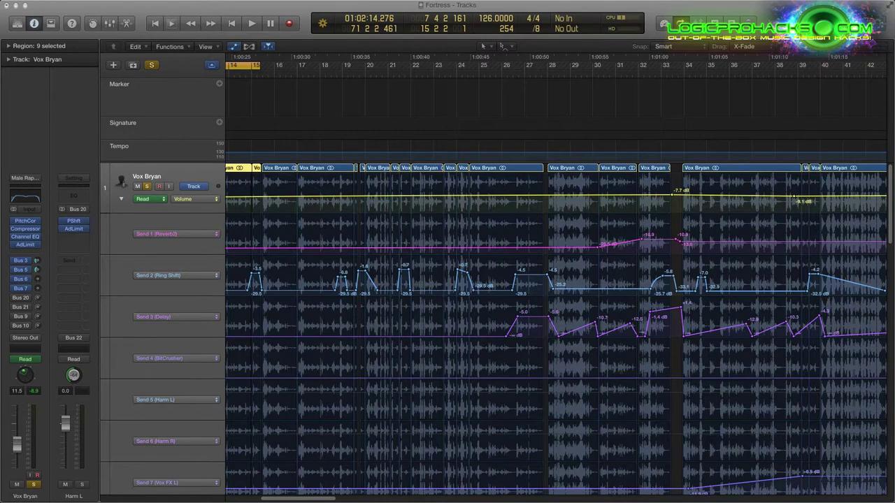
pyautogui.click(74, 221)
pyautogui.moveTo(275, 132); pyautogui.dragTo(298, 79)
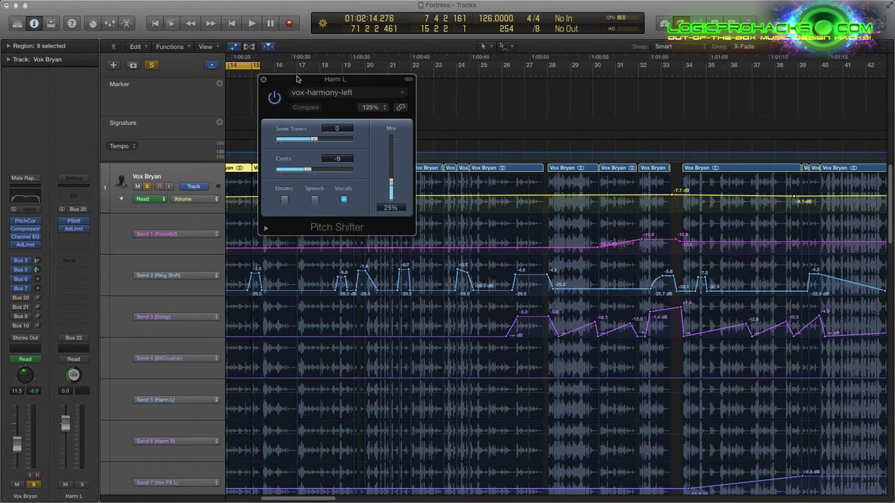
pyautogui.click(267, 229)
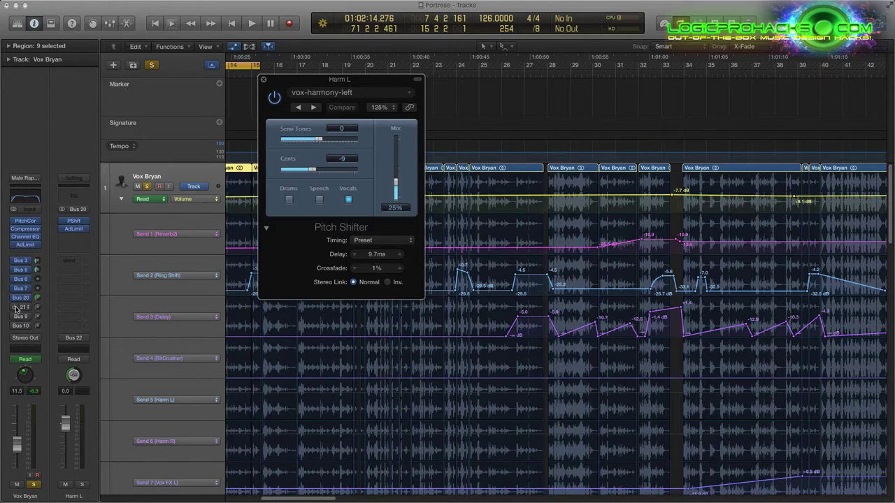
pyautogui.click(24, 310)
pyautogui.click(74, 221)
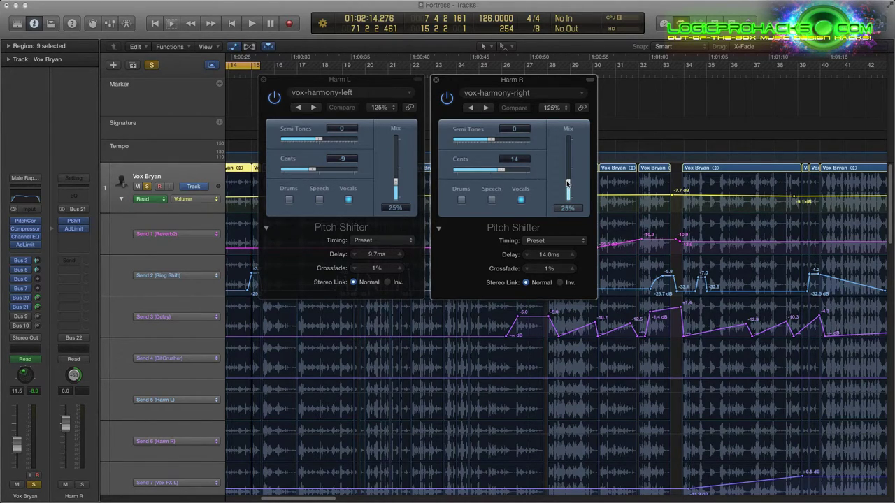
# - Set the Mix to 50% in both the Harm R and Harm L Pitch Shifters
pyautogui.moveTo(567, 183); pyautogui.dragTo(567, 168)
pyautogui.click(396, 183)
pyautogui.moveTo(396, 183); pyautogui.dragTo(398, 170)
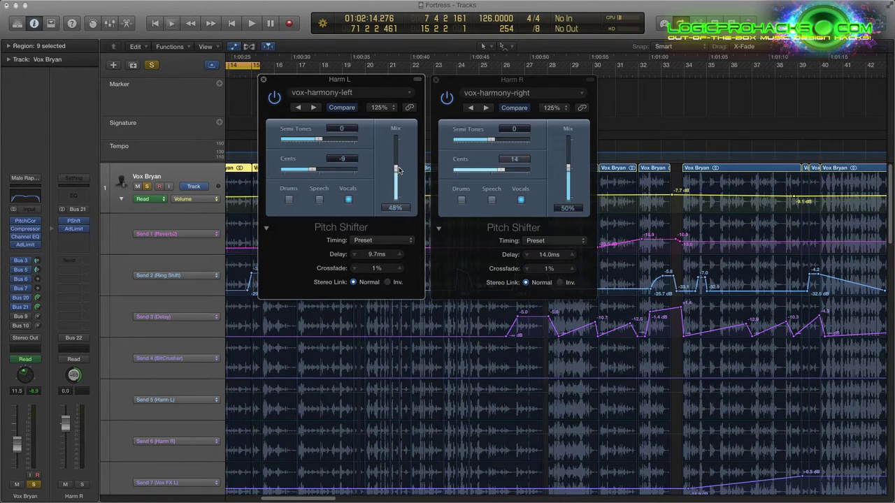
pyautogui.moveTo(398, 169); pyautogui.dragTo(399, 168)
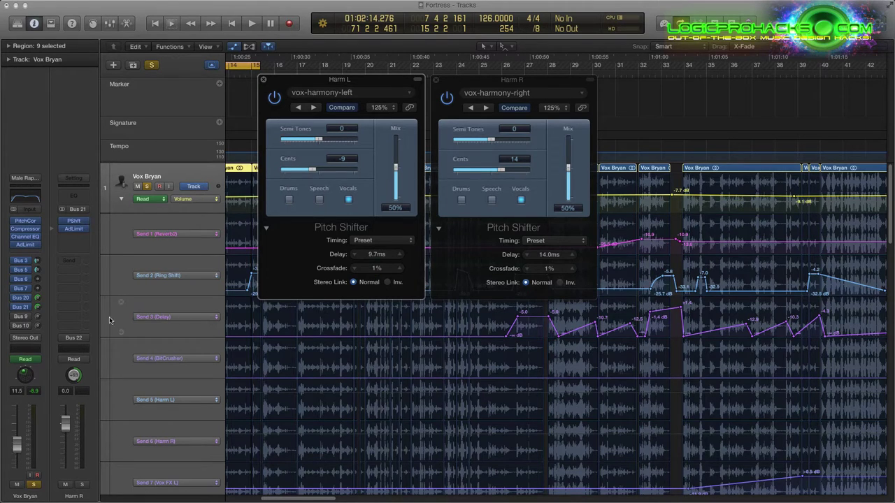
pyautogui.hscroll(-10, 474, 319)
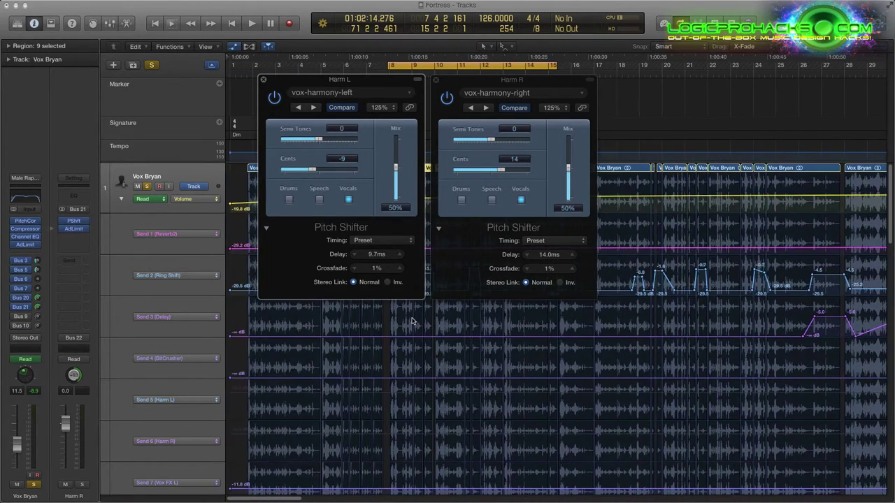
pyautogui.scroll(-3, 235, 375)
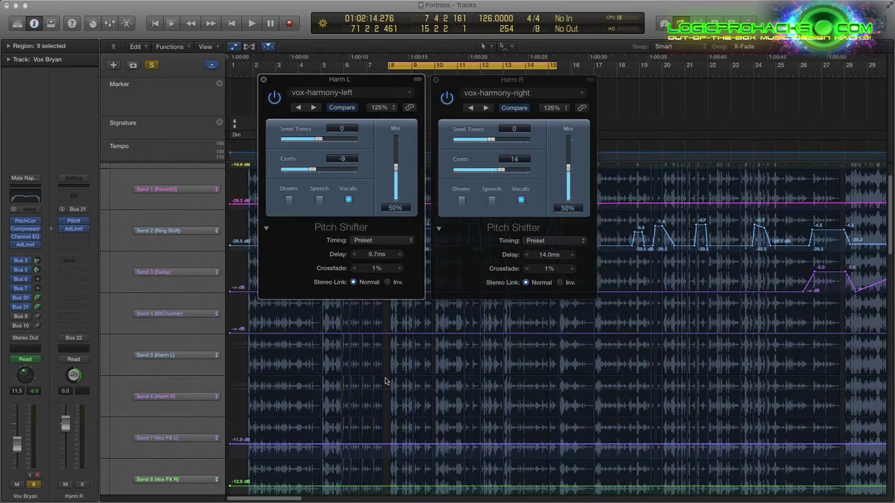
# - Look over the vocal's send automation along the arrangement and close the Harm L and Harm R Pitch Shifters
pyautogui.hscroll(15, 584, 381)
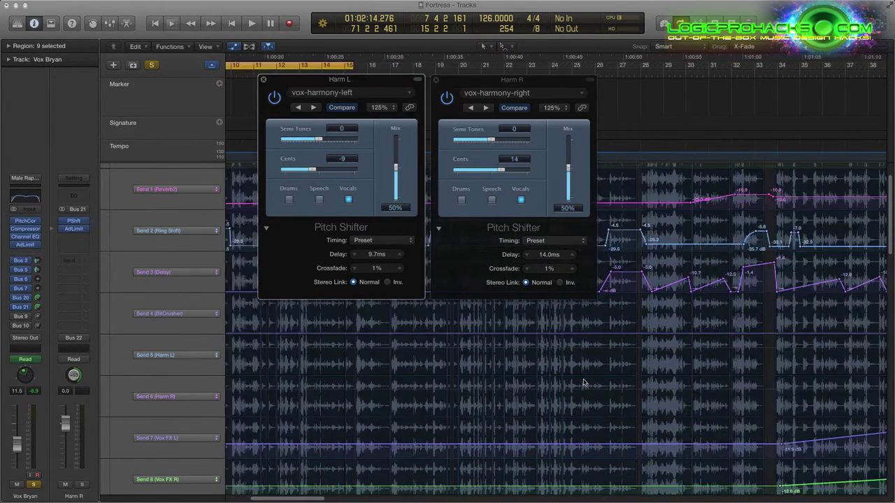
pyautogui.hscroll(20, 578, 371)
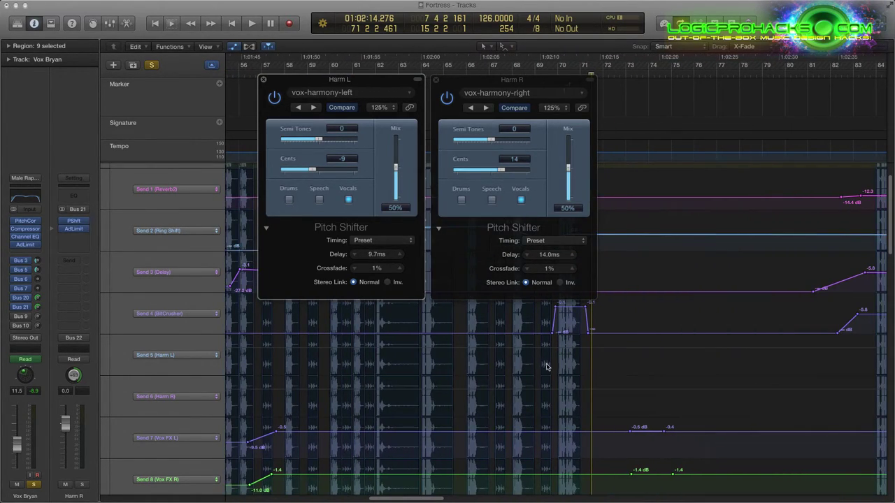
pyautogui.hscroll(10, 546, 366)
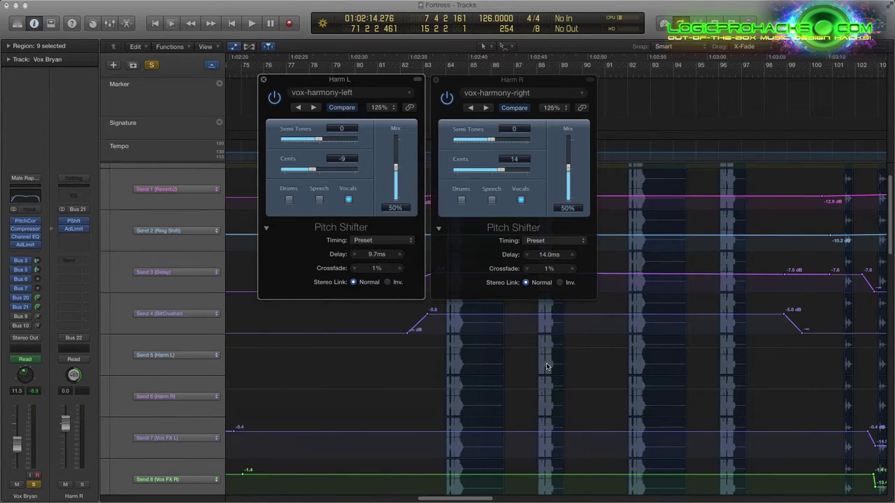
pyautogui.hscroll(-20, 547, 366)
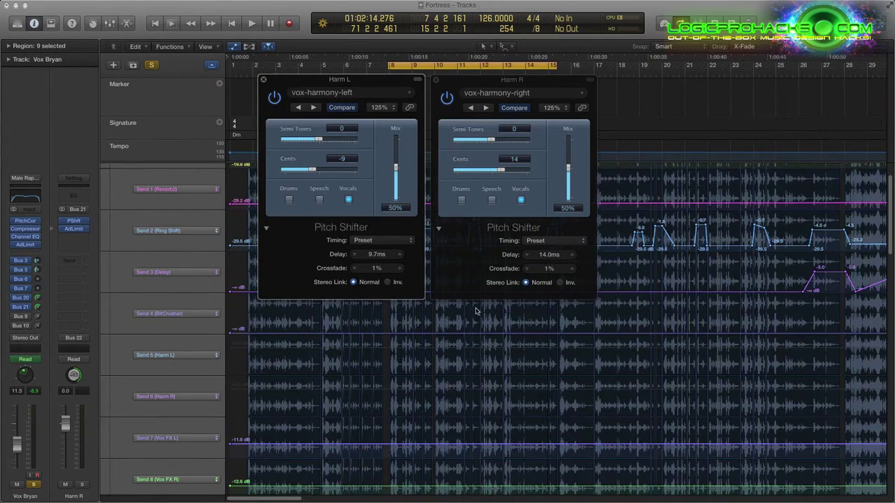
pyautogui.click(263, 79)
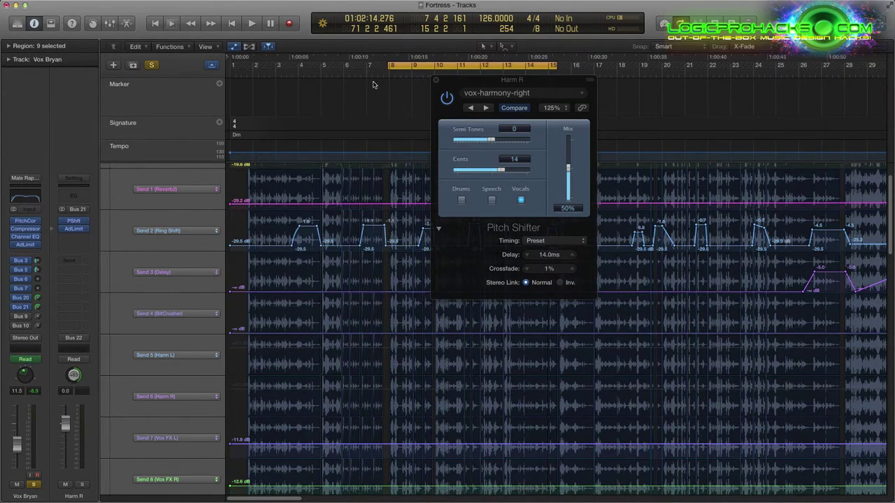
pyautogui.click(436, 79)
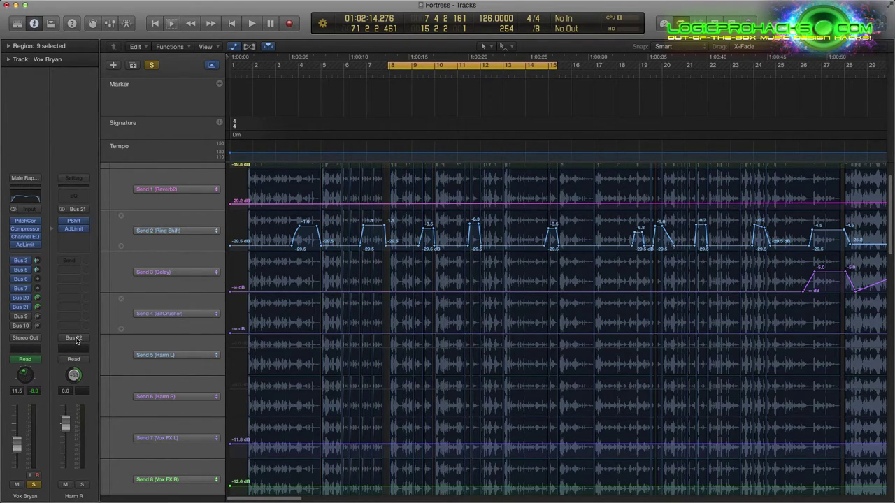
# - View the Modulation Delay settings on the Bus 22 harmony group channel in the mixer, and close both the plug-in and mixer
pyautogui.press('x')
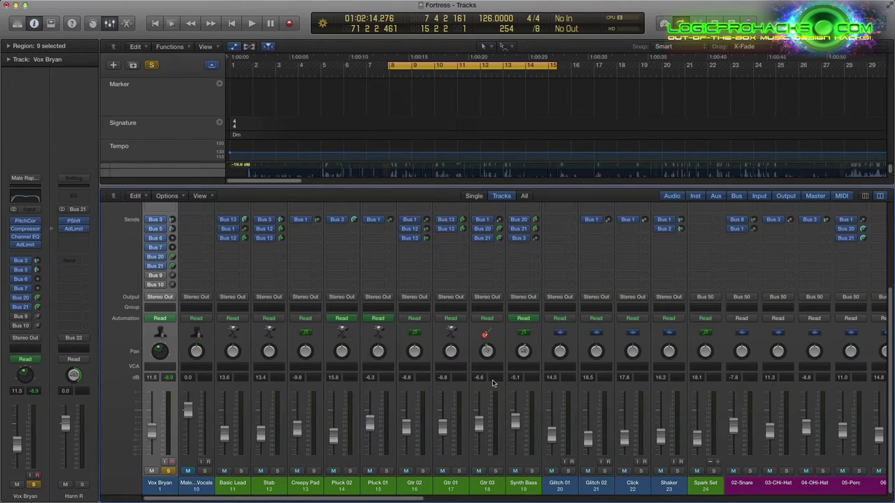
pyautogui.hscroll(10, 515, 373)
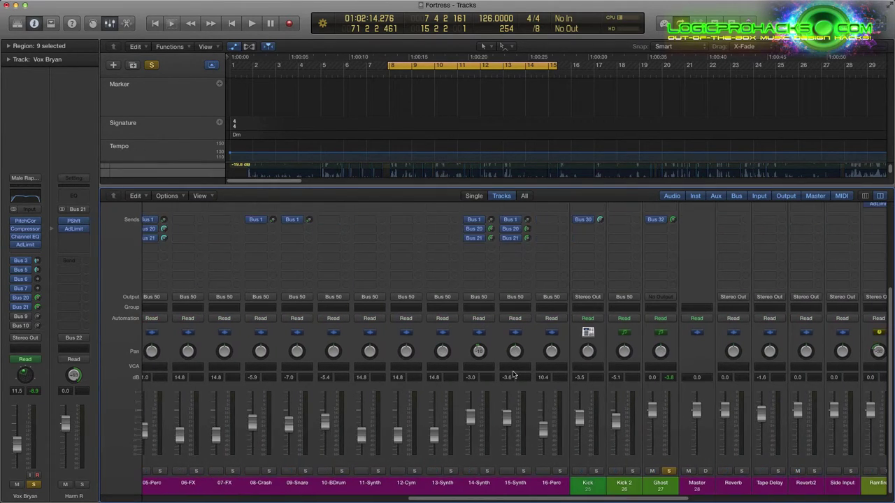
pyautogui.scroll(5, 515, 373)
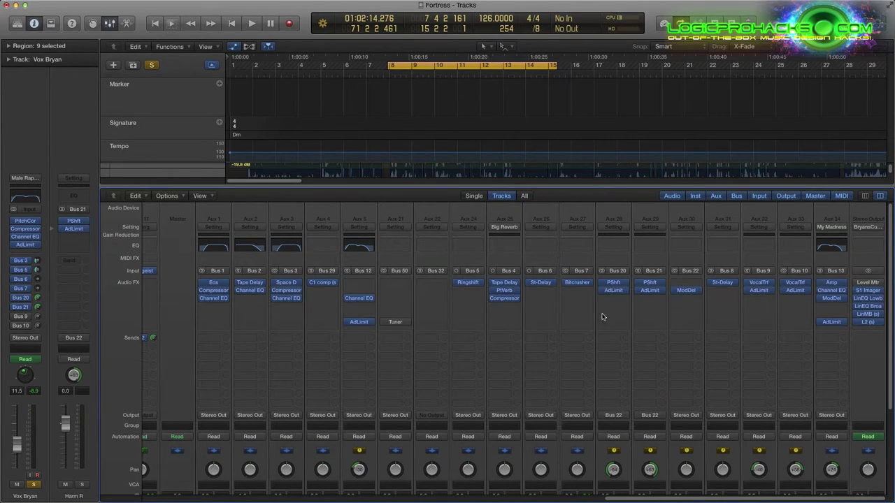
pyautogui.click(685, 290)
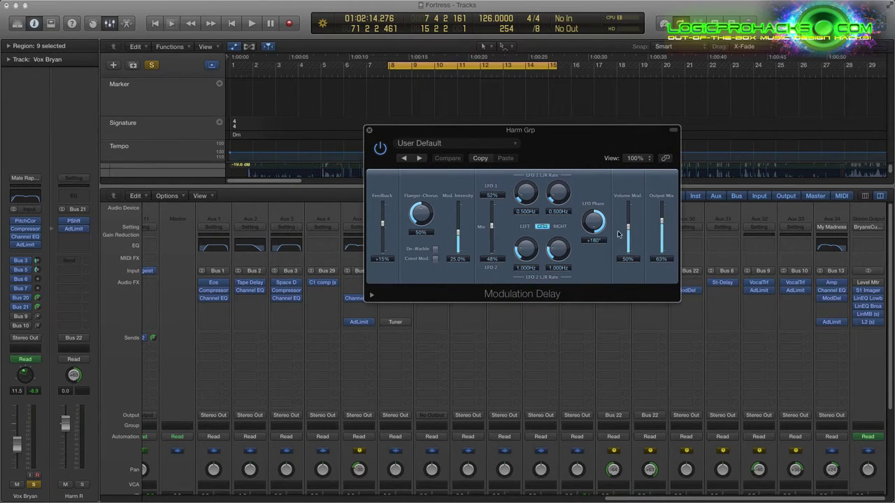
pyautogui.click(369, 130)
pyautogui.press('x')
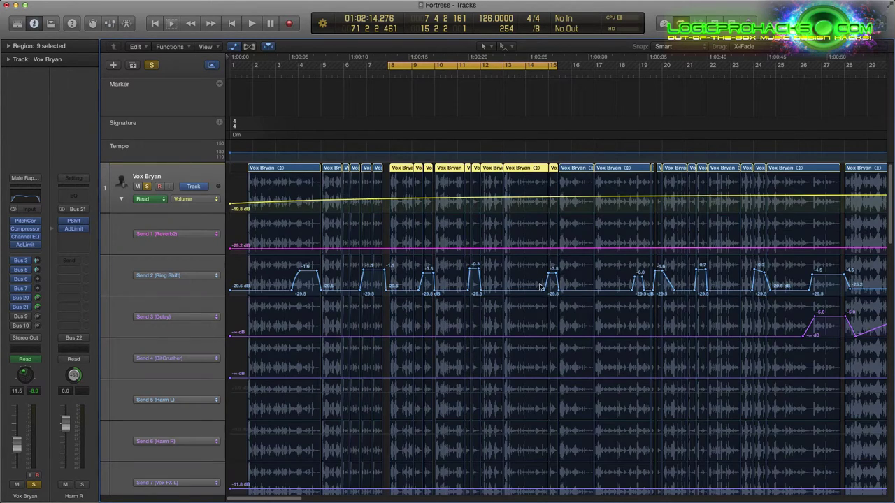
# - Play the cycled vocal section from bar 8 to bar 15 with the harmony sends active, and stop playback
pyautogui.press('space')
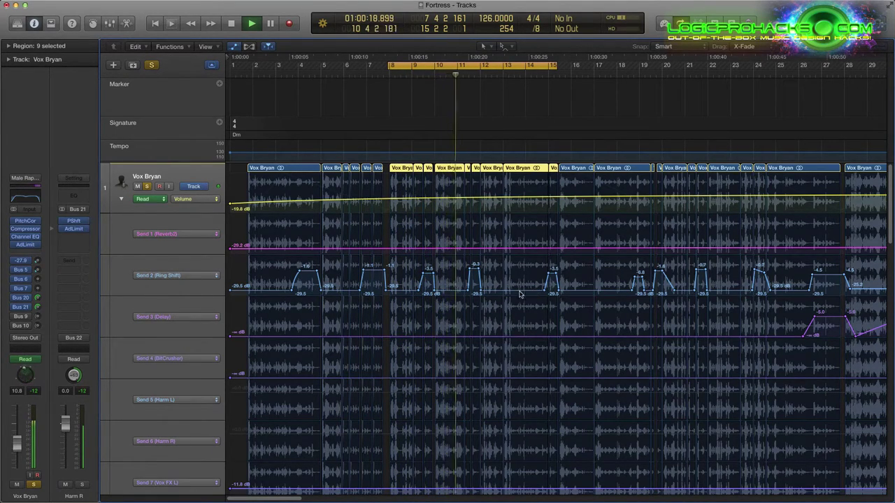
pyautogui.press('super+Right')
pyautogui.hscroll(-1, 507, 281)
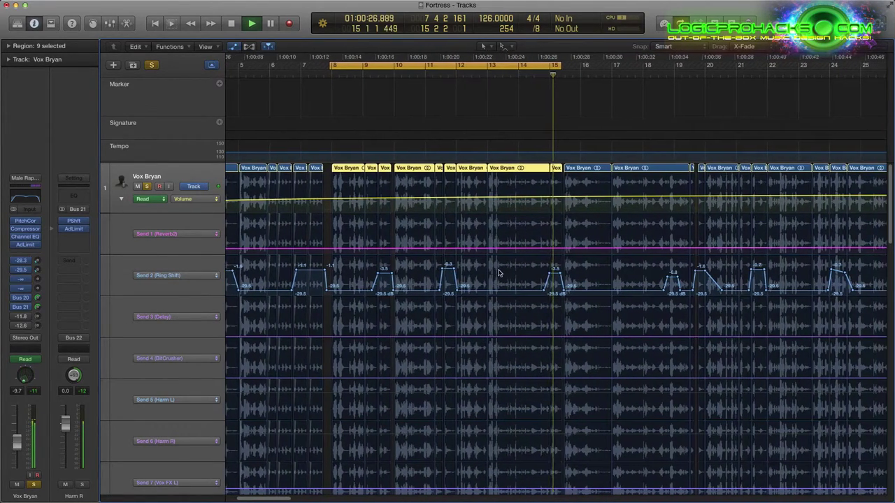
pyautogui.press('space')
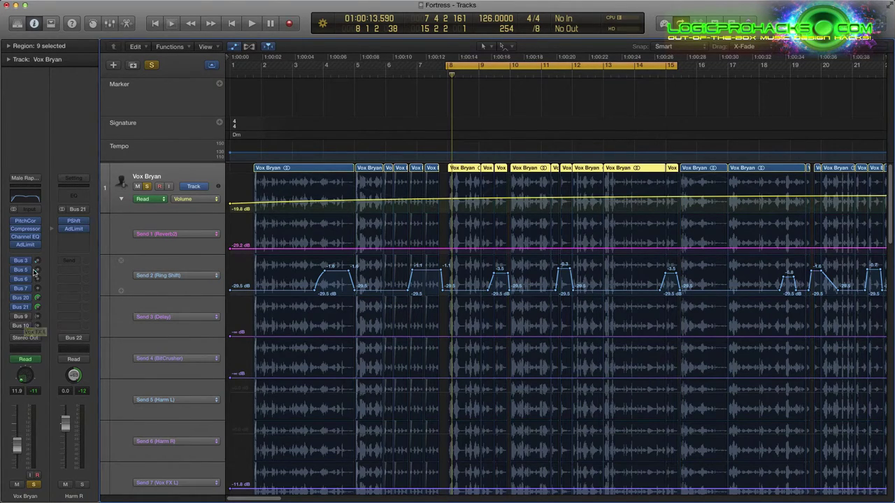
# - Activate the vocal's Bus 9 and Bus 10 sends and open the Vox FX L and Vox FX R Vocal Transformers side by side
pyautogui.click(23, 319)
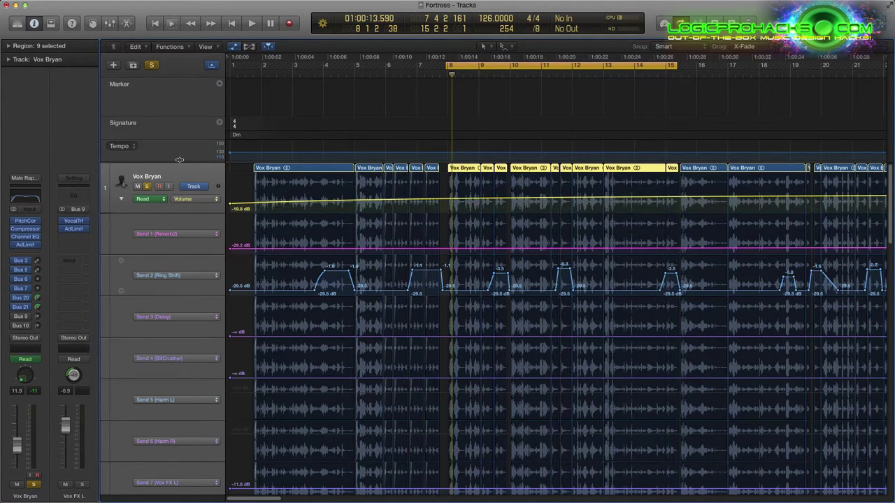
pyautogui.click(21, 325)
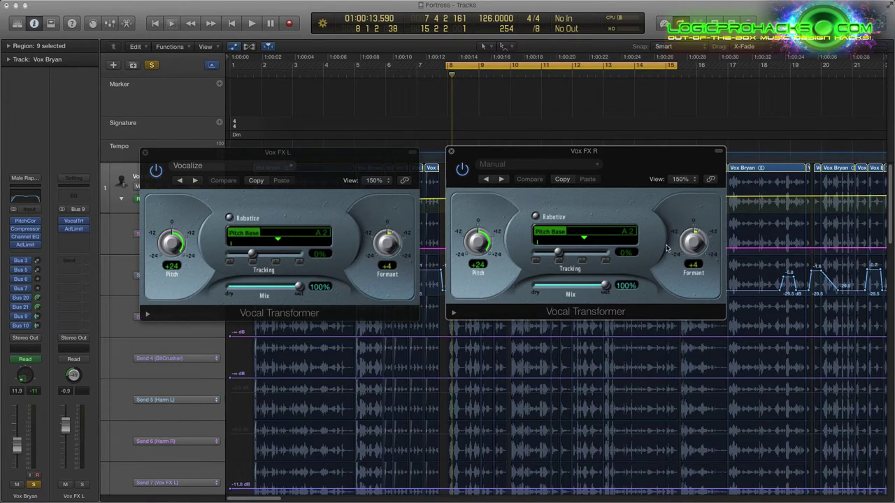
pyautogui.click(232, 220)
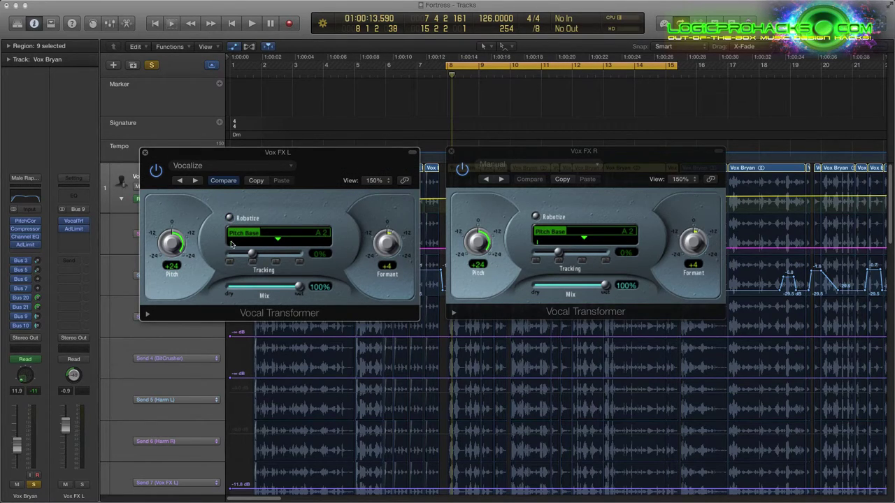
pyautogui.moveTo(515, 162)
pyautogui.mouseDown()
pyautogui.moveTo(552, 188)
pyautogui.moveTo(521, 164)
pyautogui.mouseUp()
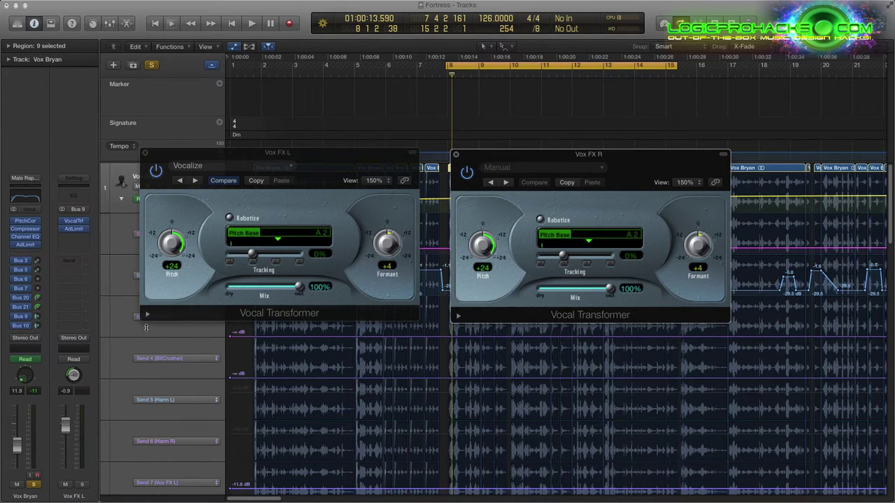
# - Show the extended parameters of the Vox FX L and Vox FX R Vocal Transformers, and close both windows
pyautogui.click(305, 311)
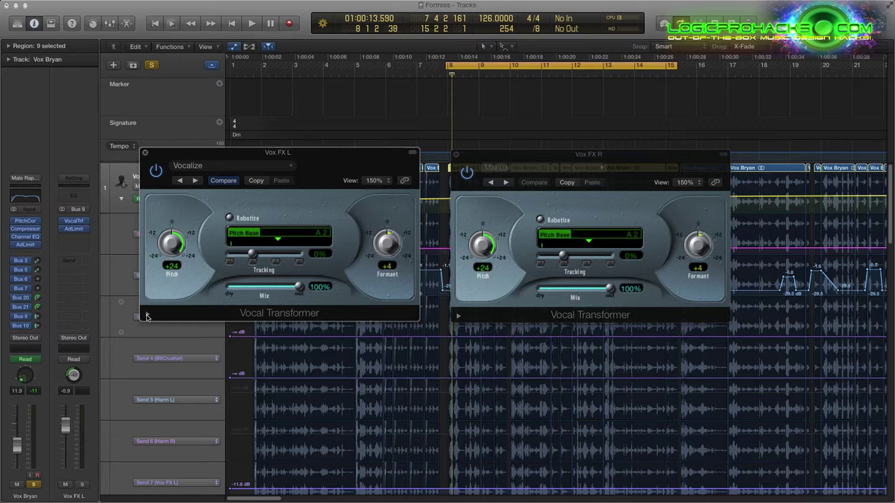
pyautogui.click(147, 316)
pyautogui.click(458, 319)
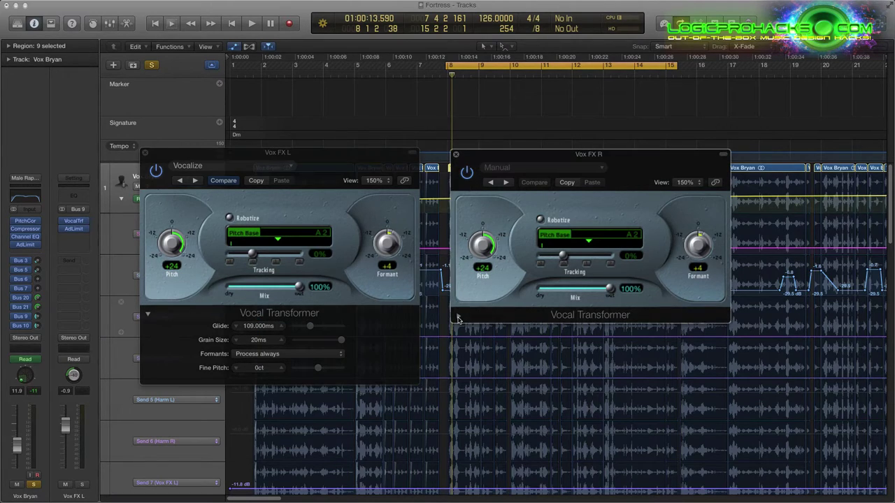
pyautogui.click(460, 318)
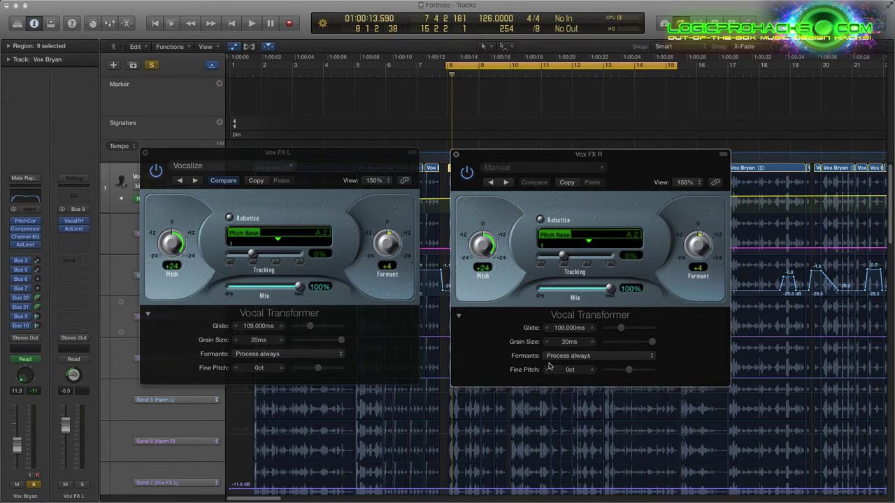
pyautogui.click(456, 153)
pyautogui.click(145, 155)
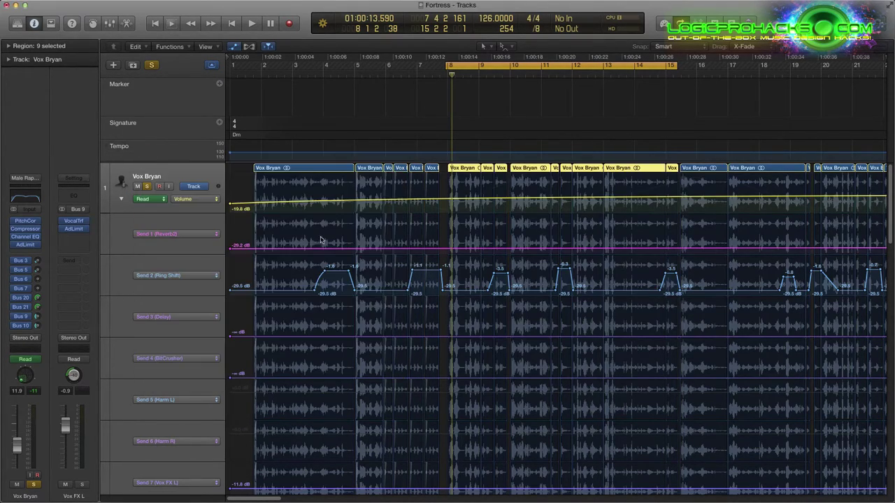
# - Extend the cycle range back into bar 1 and play the vocal with the Vox FX L Vocal Transformer open, closing it after stopping
pyautogui.moveTo(260, 67); pyautogui.dragTo(321, 74)
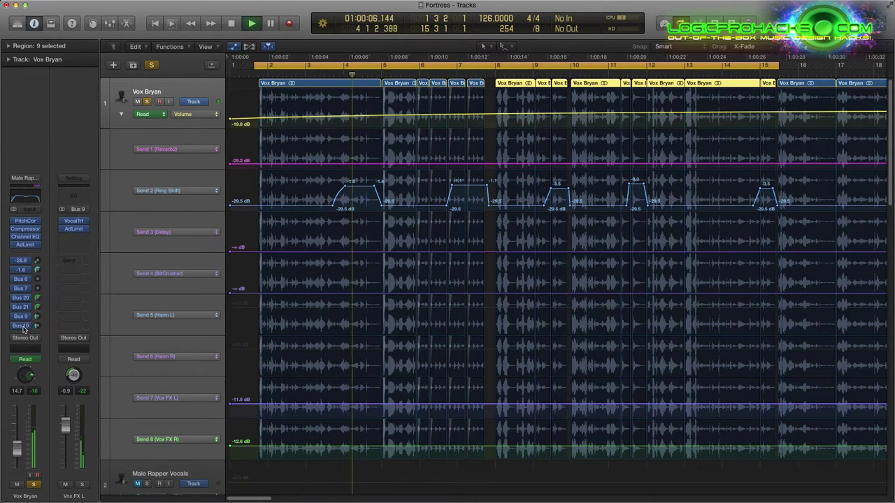
pyautogui.click(73, 220)
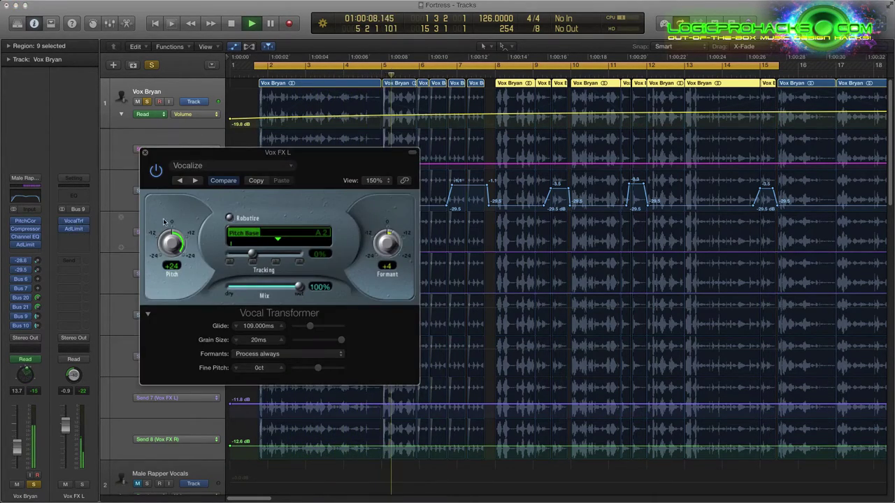
pyautogui.moveTo(260, 153); pyautogui.dragTo(169, 135)
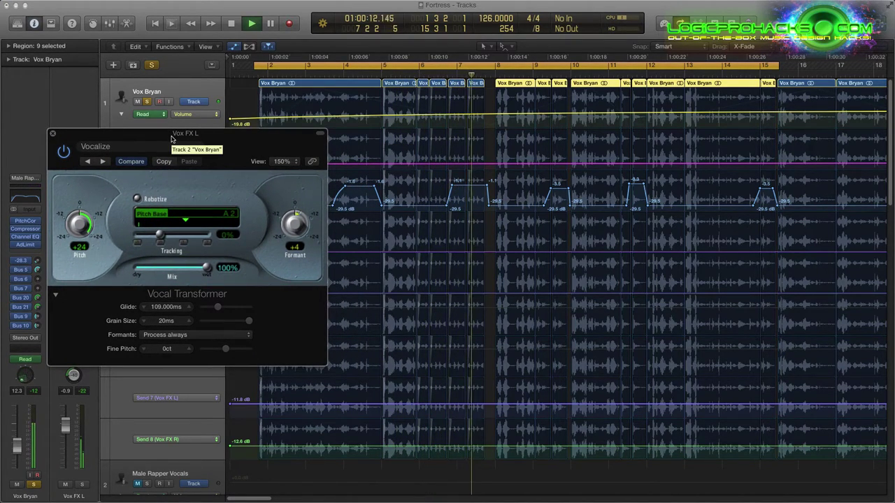
pyautogui.press('space')
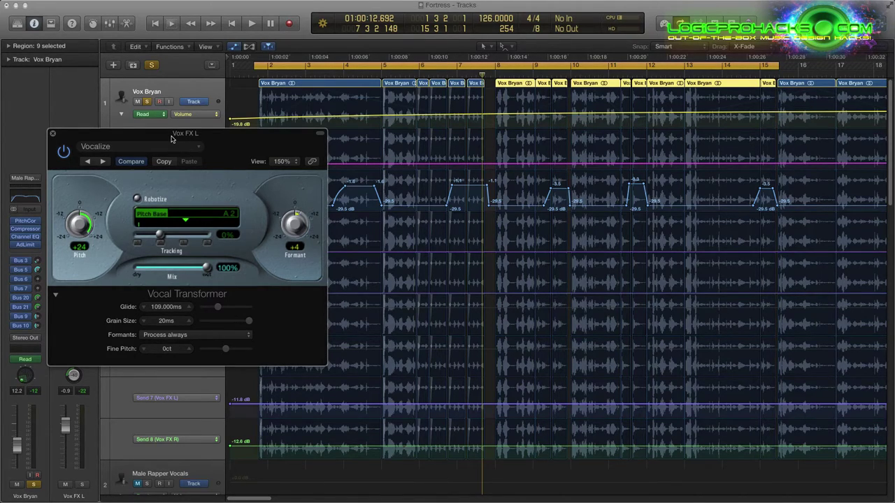
pyautogui.moveTo(140, 133); pyautogui.dragTo(229, 207)
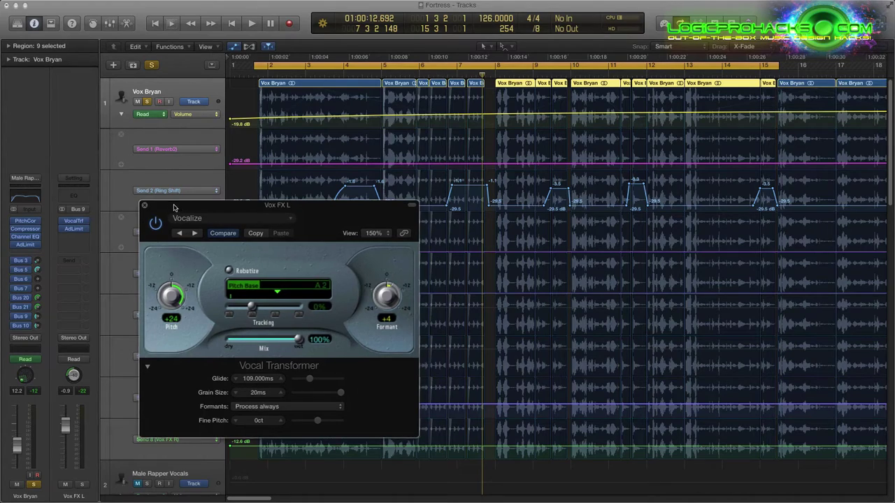
pyautogui.moveTo(173, 207); pyautogui.dragTo(188, 206)
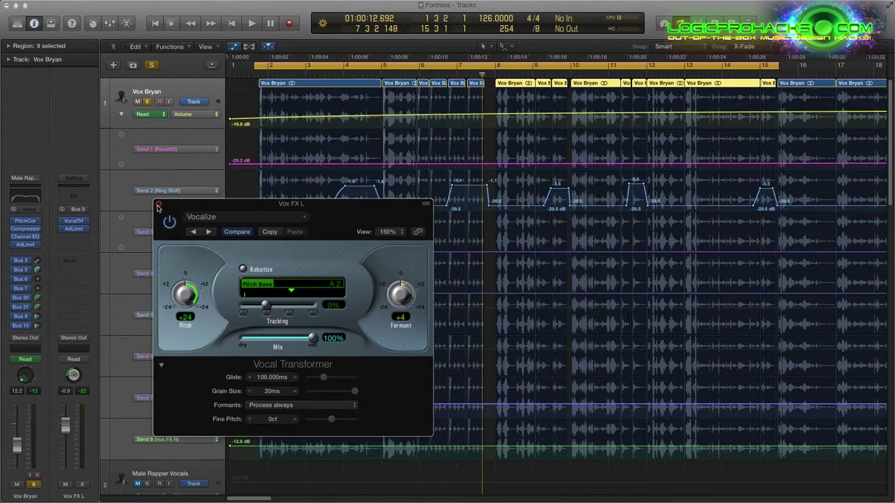
pyautogui.click(159, 204)
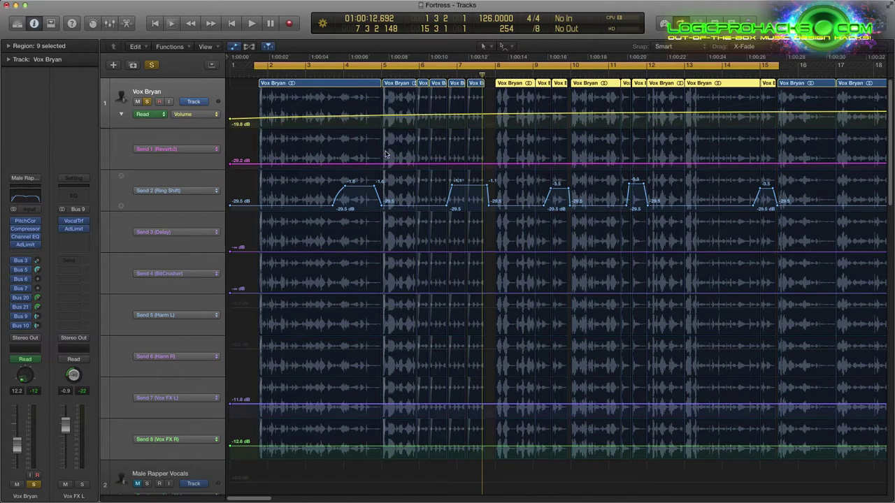
# - Start playing the soloed vocal from bar 8 and turn off the cycle range so playback continues past bar 15
pyautogui.scroll(6, 418, 166)
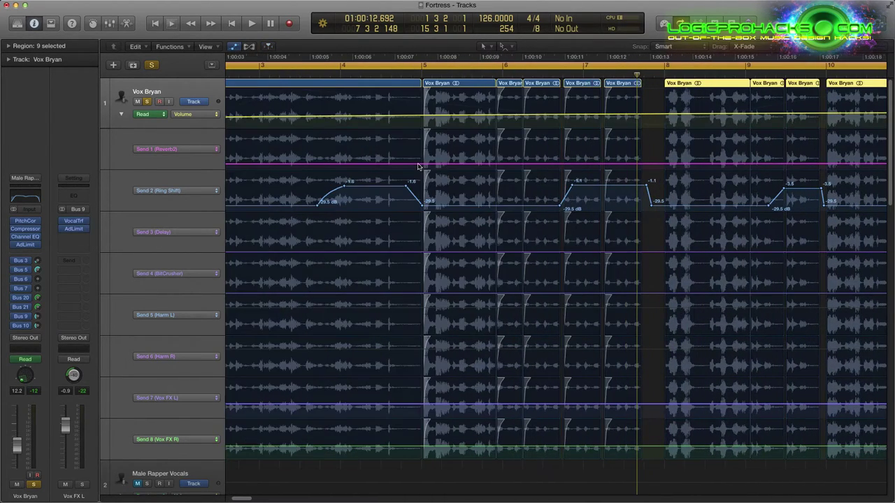
pyautogui.scroll(-5, 418, 166)
pyautogui.click(364, 75)
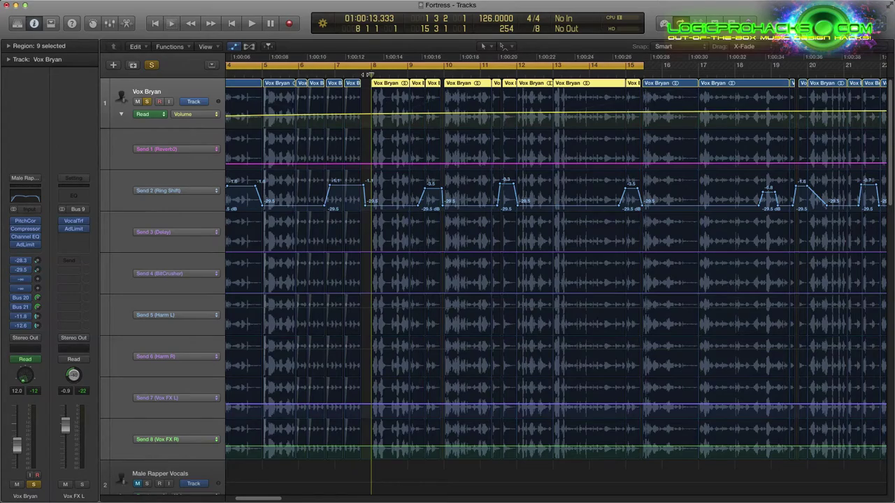
pyautogui.press('space')
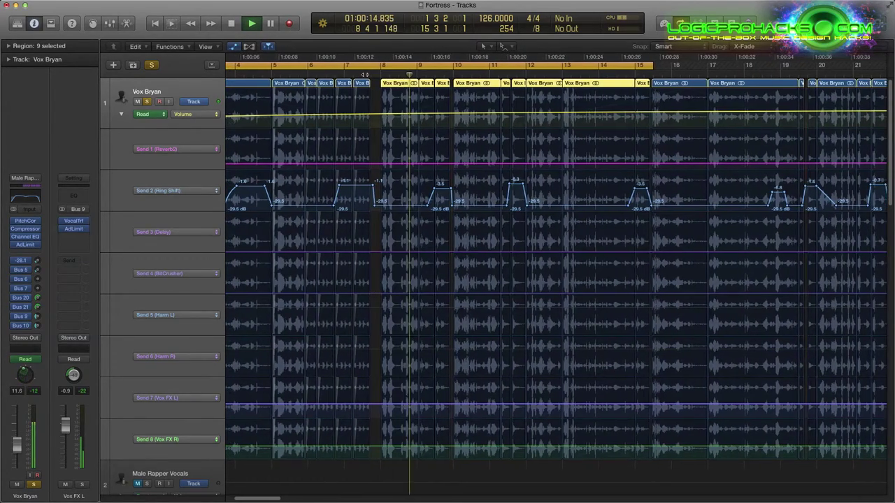
pyautogui.hscroll(-1, 533, 60)
pyautogui.click(531, 65)
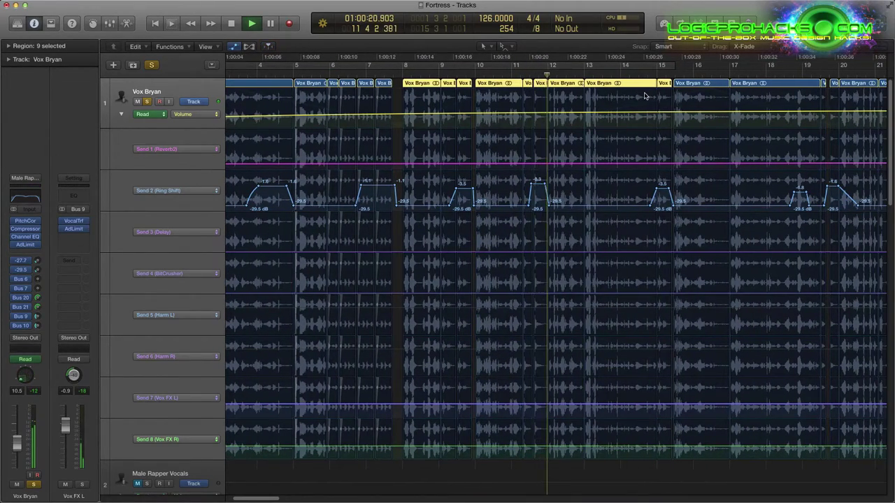
# - Follow the Ring Shift send automation on the vocal during playback from bar 12 to bar 25
pyautogui.press('super+Right')
pyautogui.press('super+Right')
pyautogui.press('super+Right')
pyautogui.hscroll(5, 631, 96)
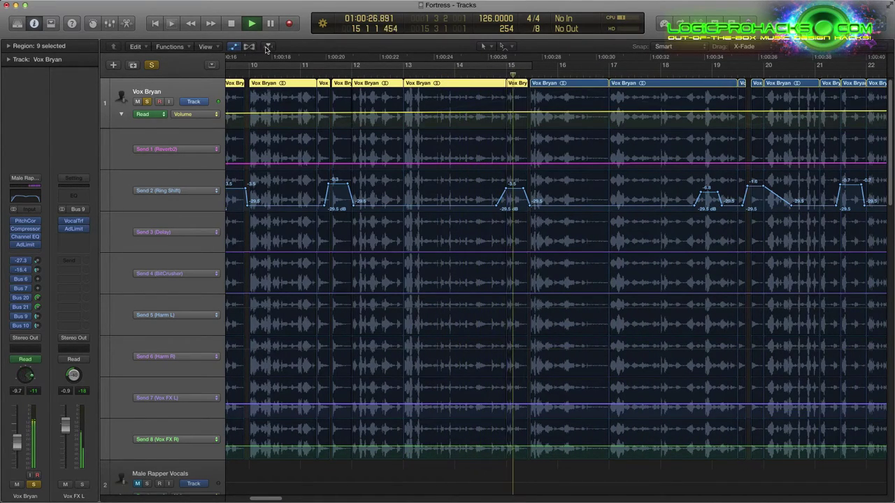
pyautogui.hscroll(5, 552, 78)
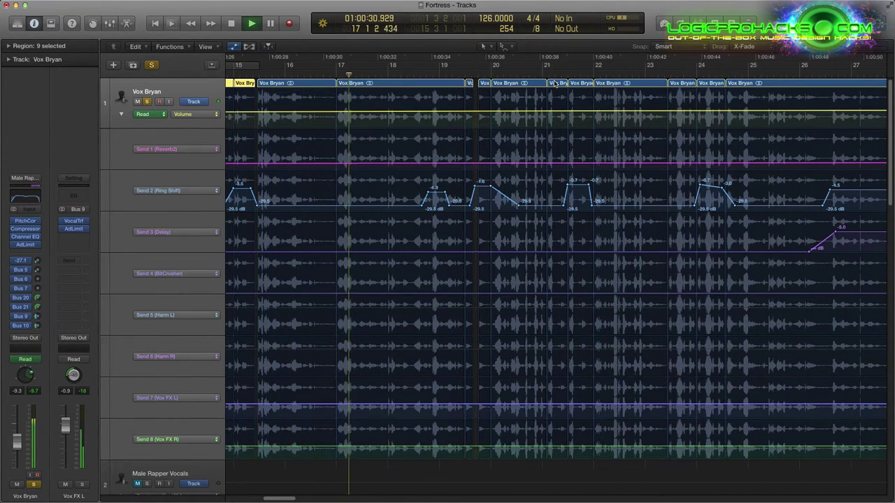
pyautogui.press('super+Right')
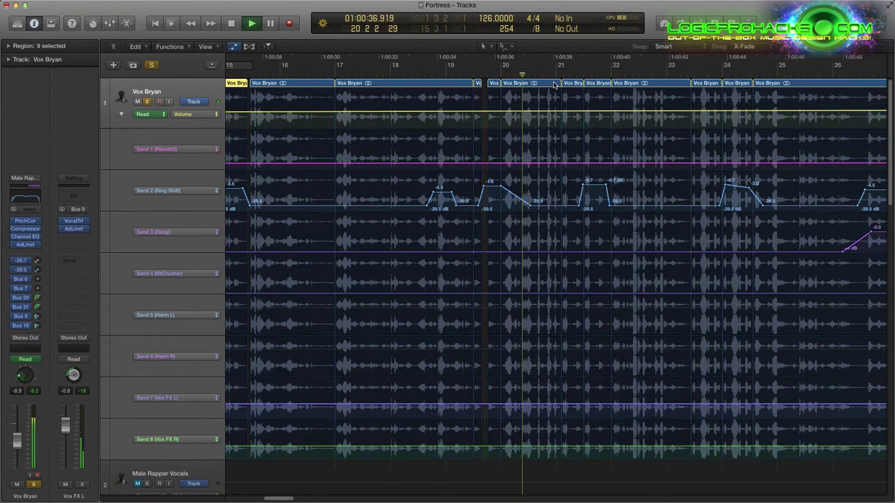
pyautogui.hscroll(3, 652, 106)
pyautogui.hscroll(6, 650, 106)
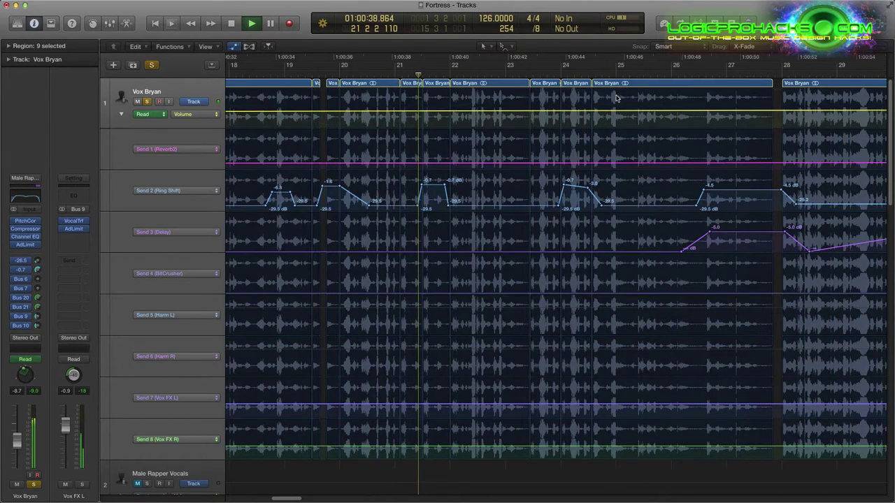
pyautogui.press('super+Left')
pyautogui.press('super+Left')
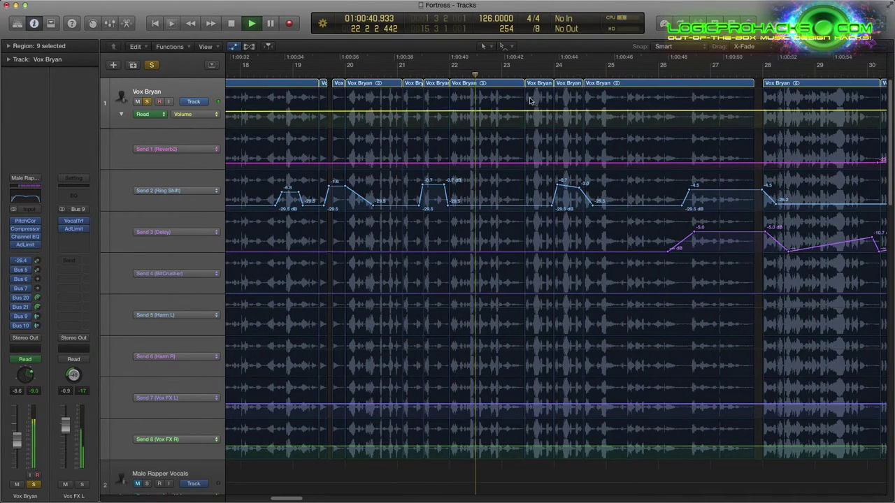
pyautogui.hscroll(4, 526, 103)
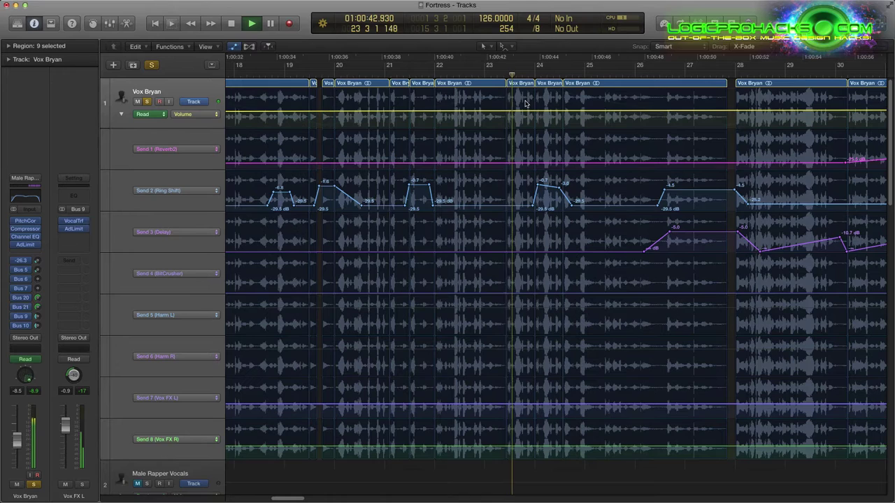
pyautogui.hscroll(3, 528, 106)
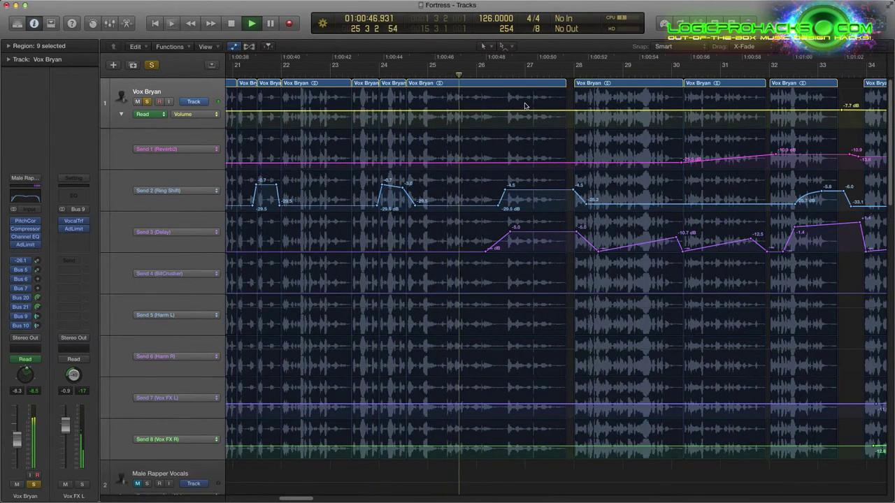
# - Follow the reverb, delay and Vox FX send automation during playback from bar 25 to bar 42
pyautogui.scroll(-1, 526, 106)
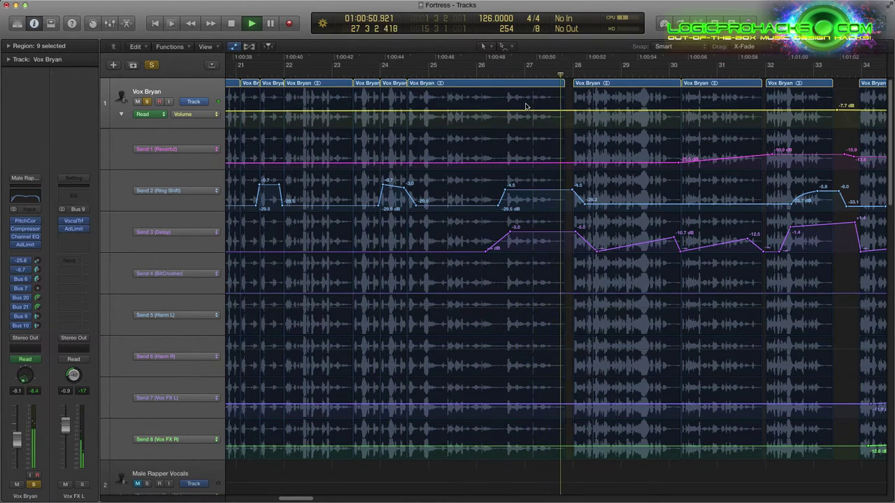
pyautogui.hscroll(4, 526, 107)
pyautogui.scroll(1, 527, 107)
pyautogui.scroll(2, 527, 107)
pyautogui.hscroll(1, 528, 108)
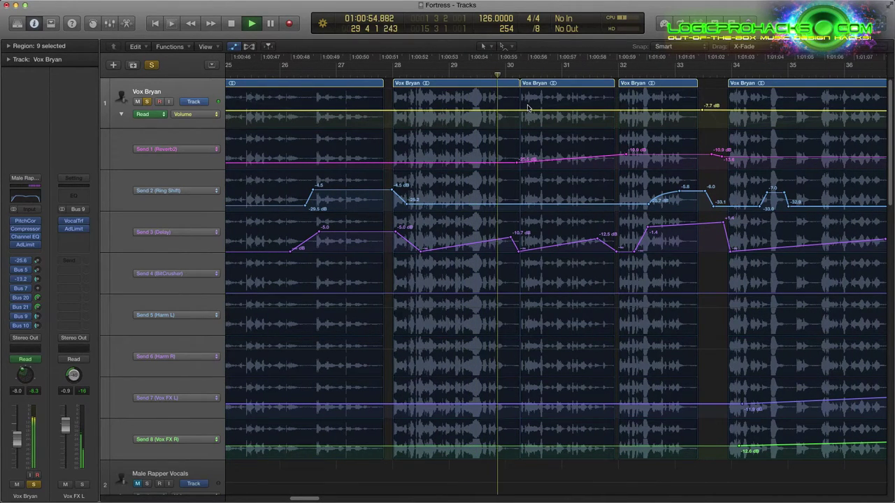
pyautogui.scroll(1, 527, 107)
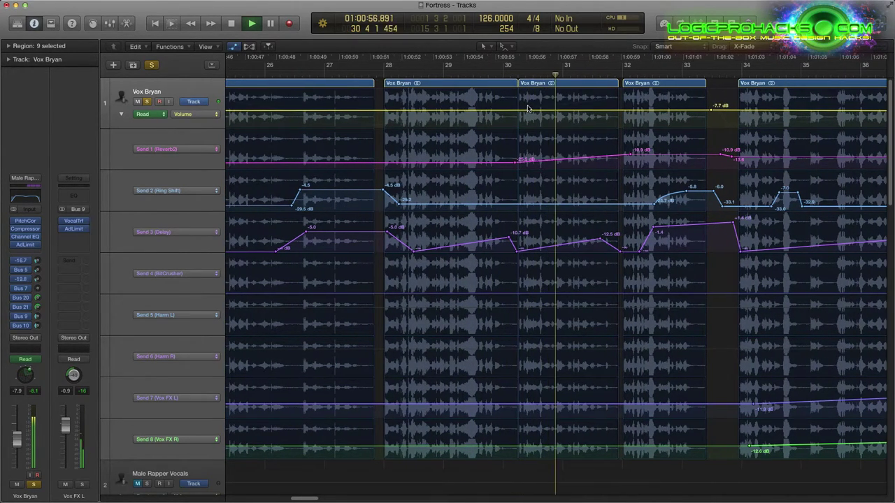
pyautogui.hscroll(3, 528, 107)
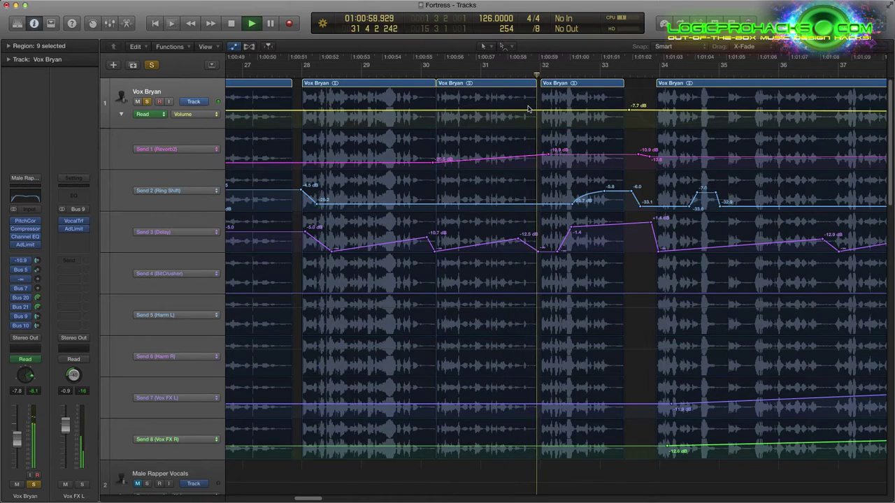
pyautogui.scroll(-1, 527, 107)
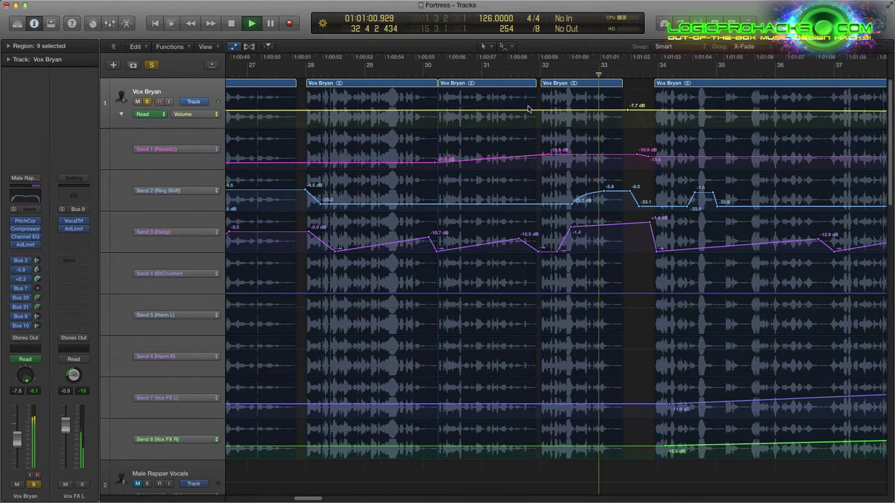
pyautogui.hscroll(5, 540, 109)
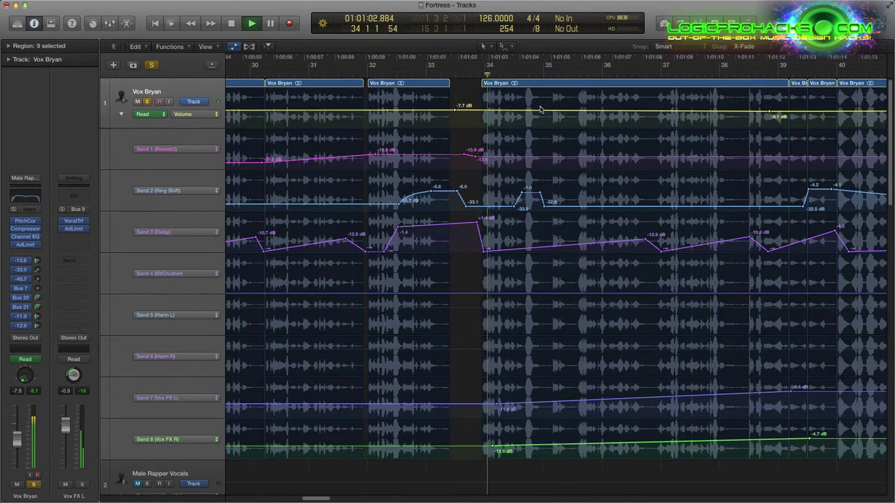
pyautogui.hscroll(3, 541, 109)
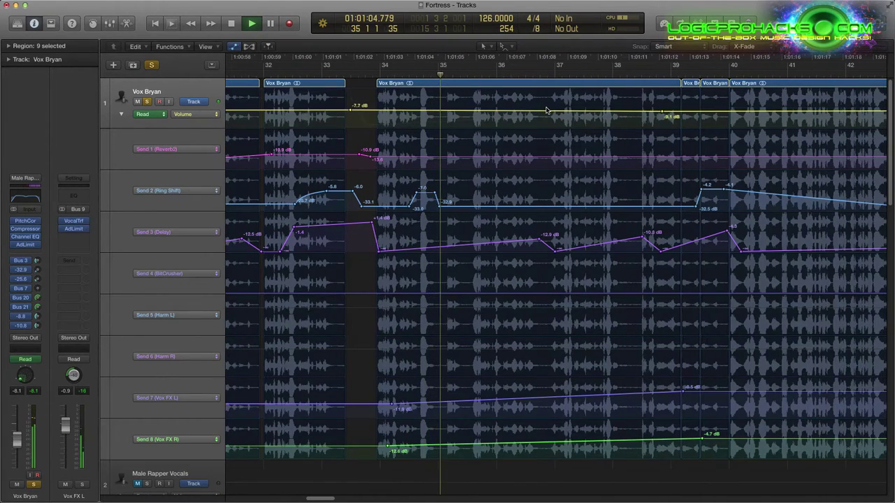
pyautogui.hscroll(-1, 546, 110)
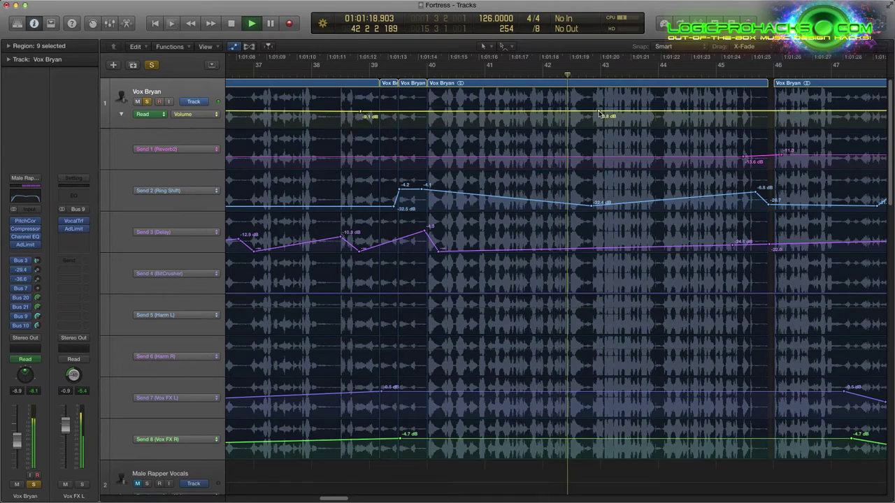
# - Deselect the vocal regions and follow all the send automation in a wider view during playback up to bar 68
pyautogui.click(574, 478)
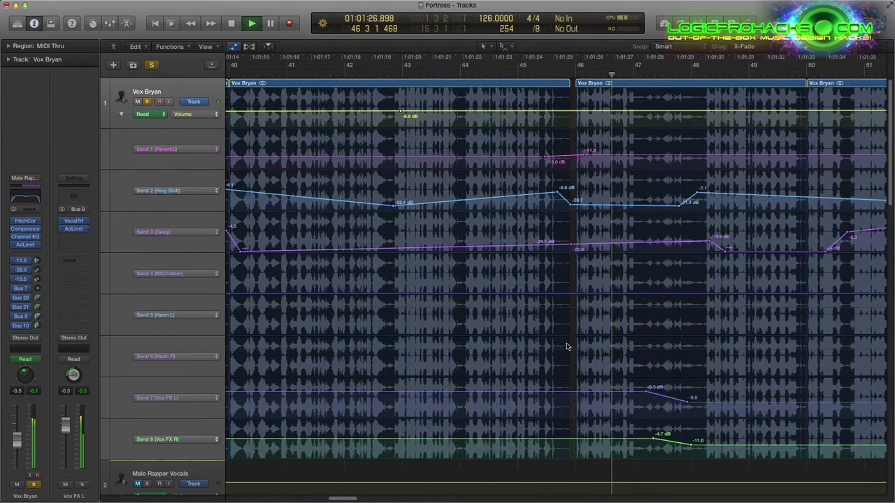
pyautogui.press('super+Left')
pyautogui.press('super+Left')
pyautogui.press('super+Left')
pyautogui.press('super+Left')
pyautogui.press('super+Left')
pyautogui.press('super+Left')
pyautogui.press('super+Left')
pyautogui.press('super+Left')
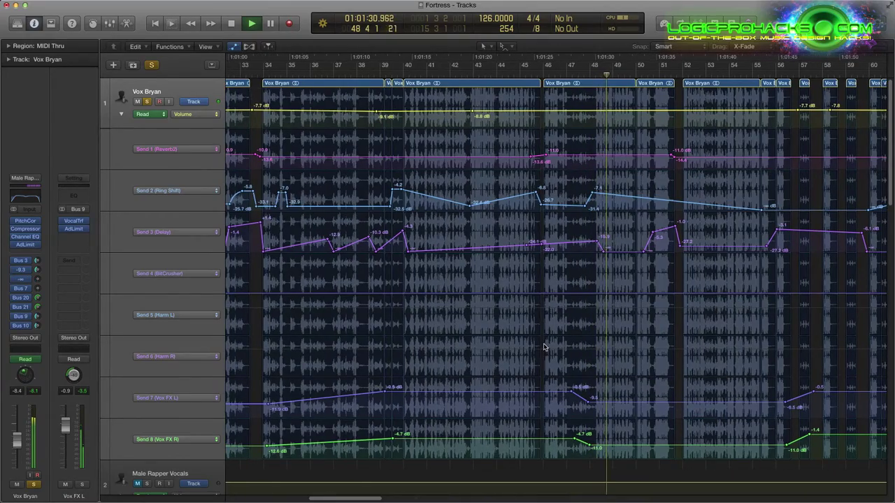
pyautogui.press('super+Left')
pyautogui.press('super+Left')
pyautogui.press('super+Left')
pyautogui.press('super+Left')
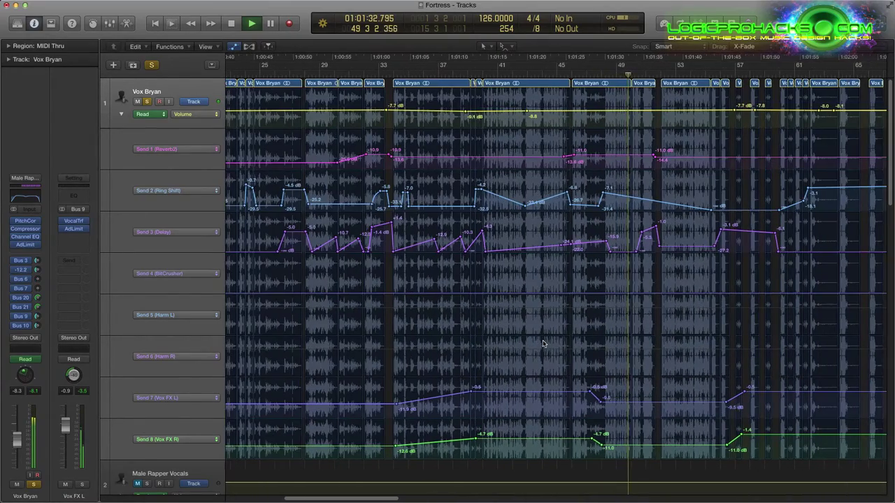
pyautogui.press('super+Left')
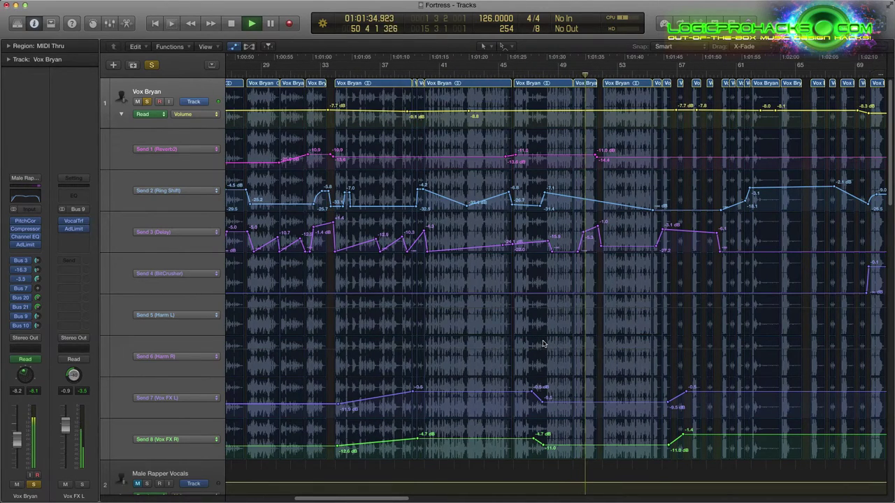
pyautogui.press('super+Right')
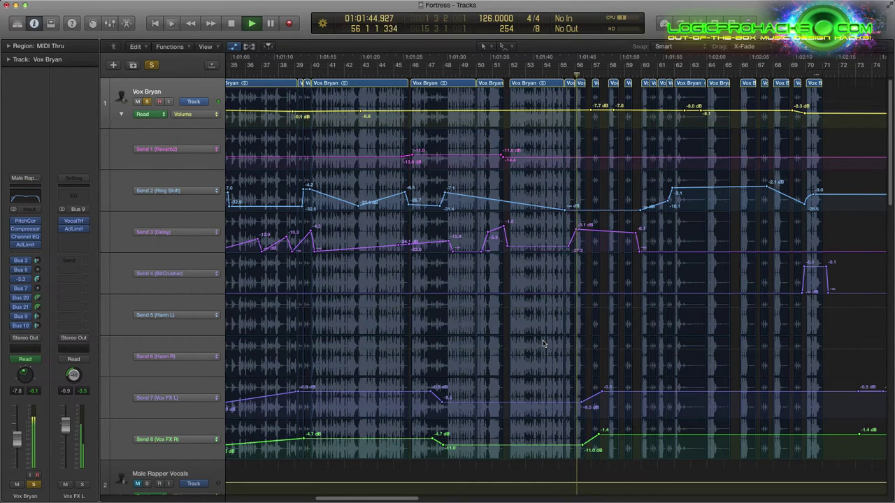
pyautogui.press('super+Right')
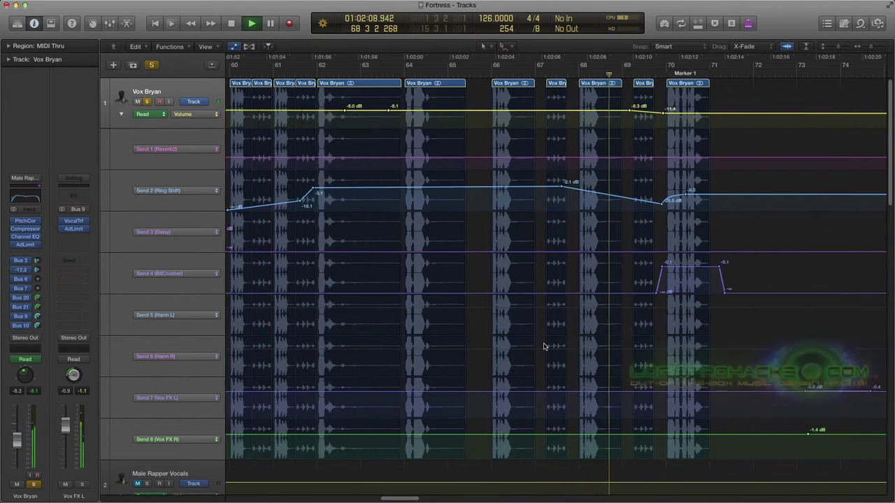
# - Stop playback and review the vocal's volume and send automation lanes from bar 1 past bar 81
pyautogui.press('space')
pyautogui.hscroll(-10, 547, 348)
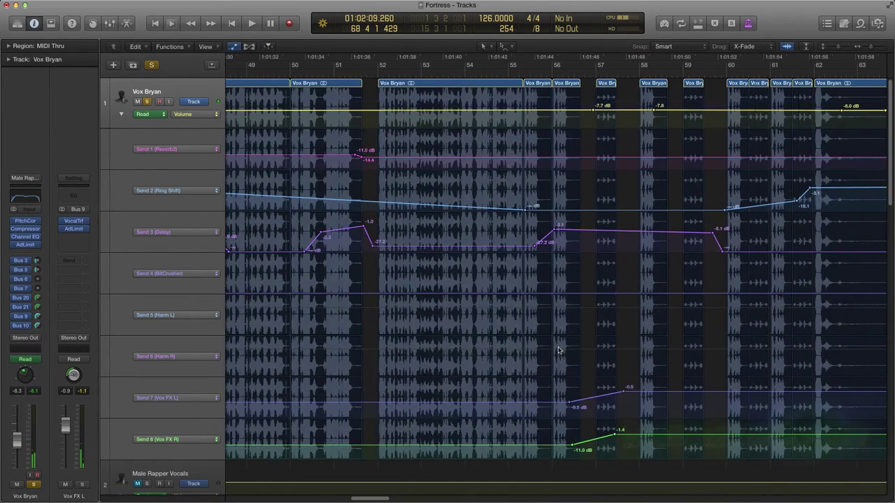
pyautogui.scroll(-5, 549, 348)
pyautogui.hscroll(-1, 551, 349)
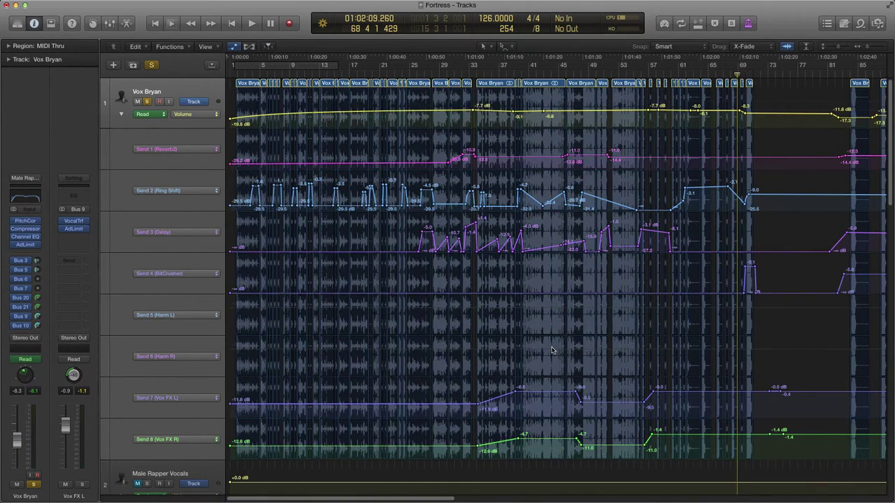